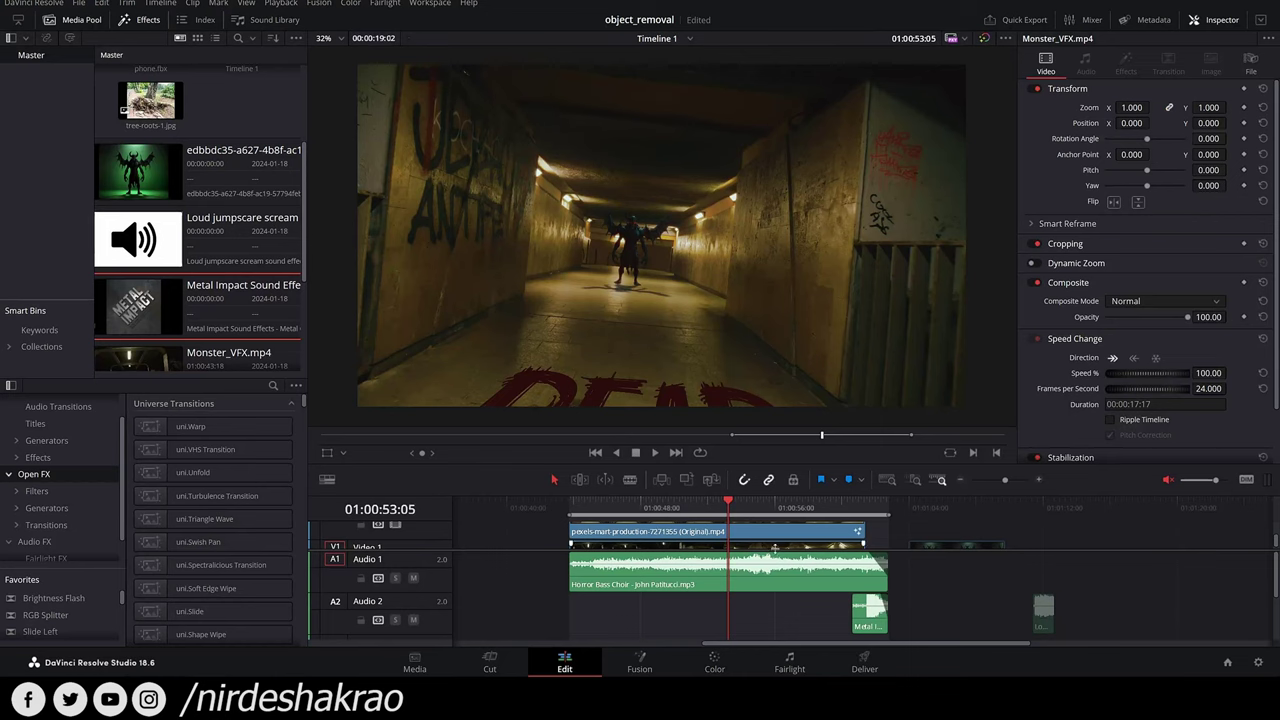
Scrub and play through the finished tunnel clip to preview the DEAD END text.
{"action": "mouse_move", "coordinate": [617, 514]}
{"action": "left_mouse_down"}
{"action": "mouse_move", "coordinate": [591, 511]}
{"action": "mouse_move", "coordinate": [620, 510]}
{"action": "left_mouse_up"}
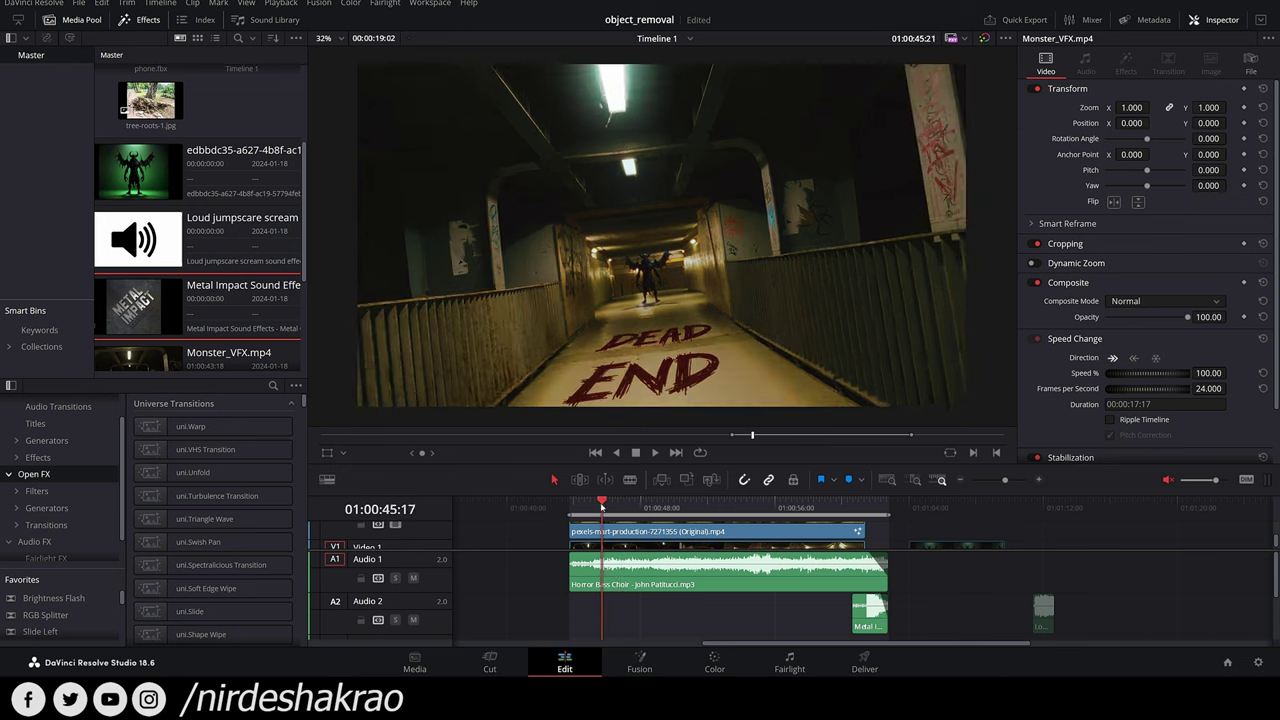
{"action": "left_click_drag", "start_coordinate": [615, 507], "coordinate": [653, 508]}
{"action": "key", "text": "j"}
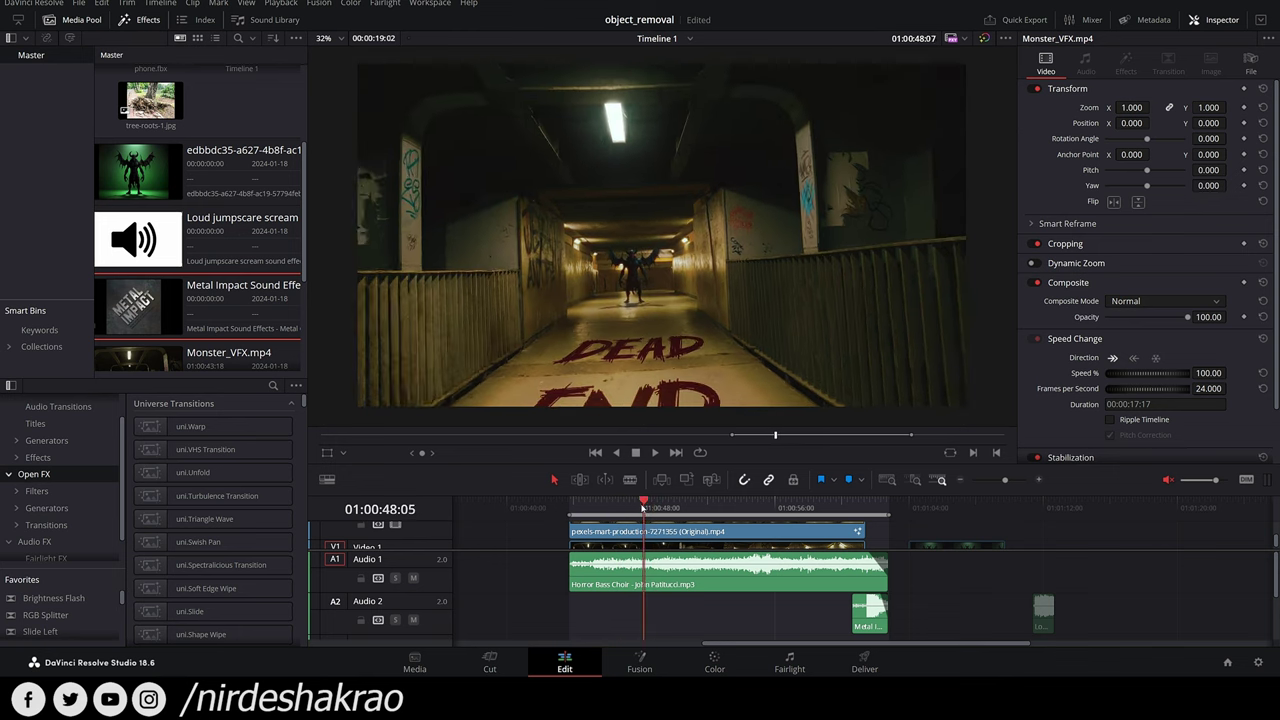
{"action": "key", "text": "k"}
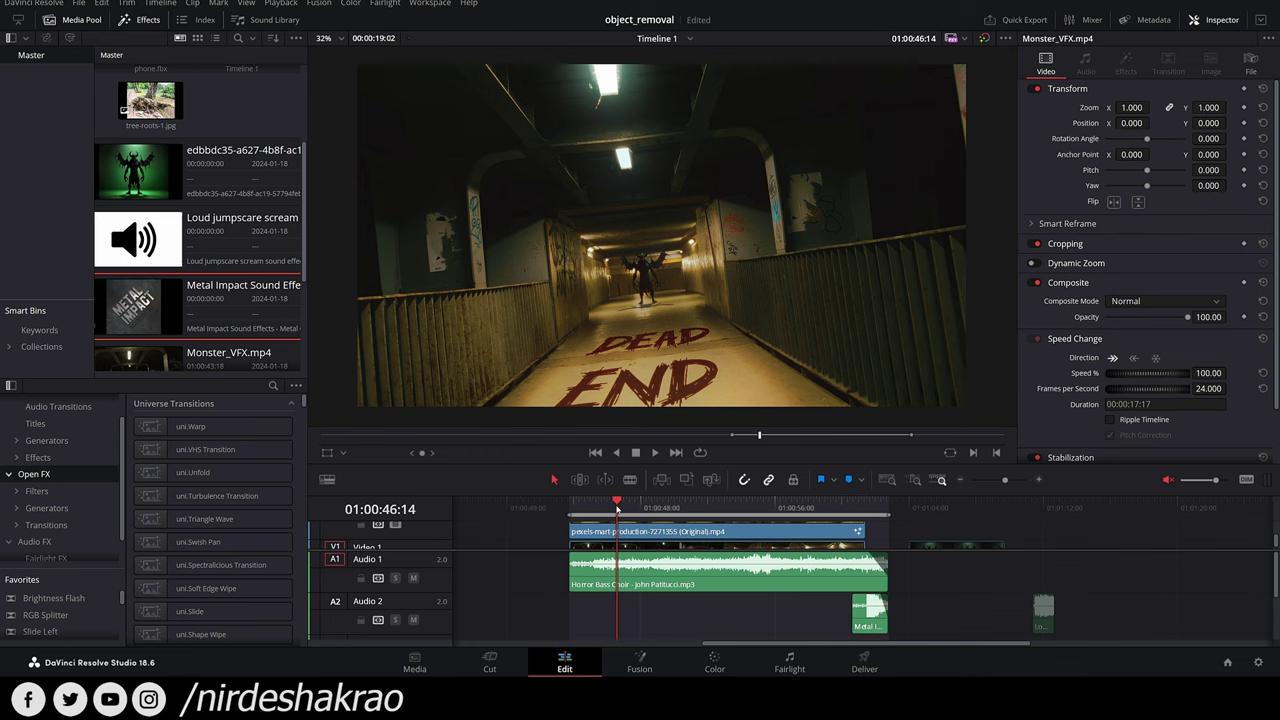
{"action": "left_click_drag", "start_coordinate": [515, 466], "coordinate": [515, 496]}
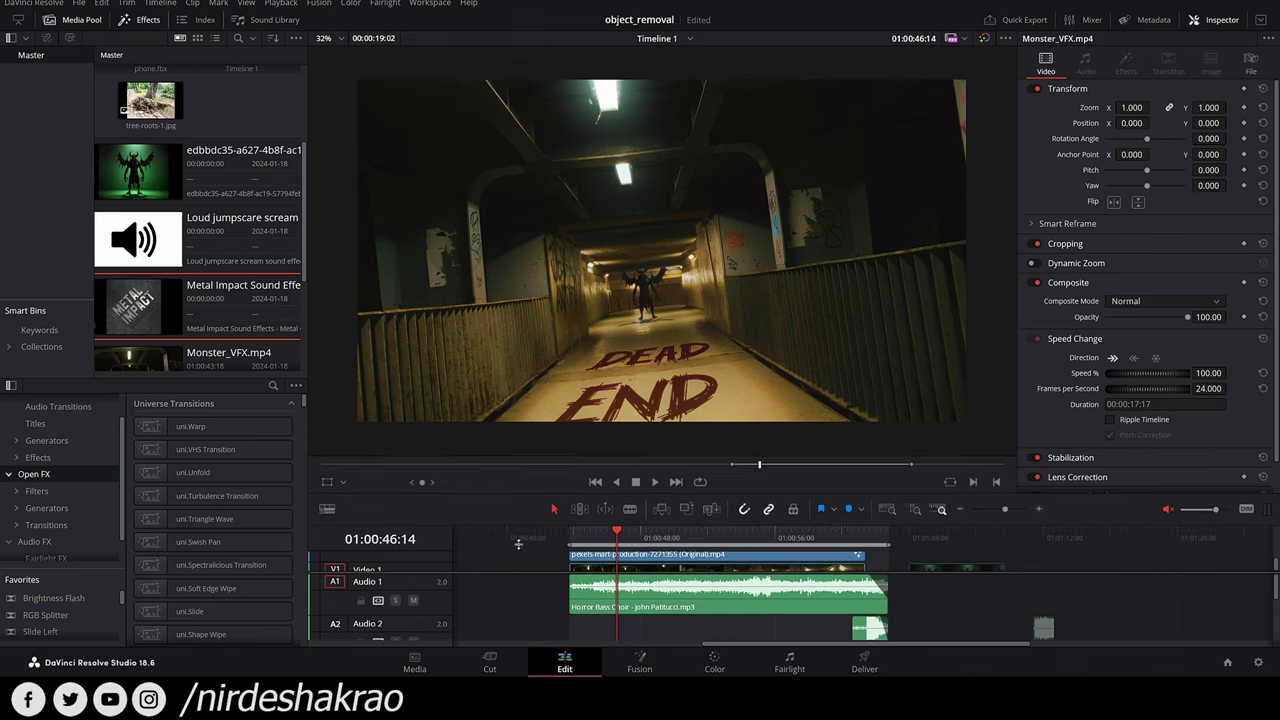
{"action": "left_click", "coordinate": [668, 537]}
{"action": "left_click_drag", "start_coordinate": [668, 537], "coordinate": [697, 537]}
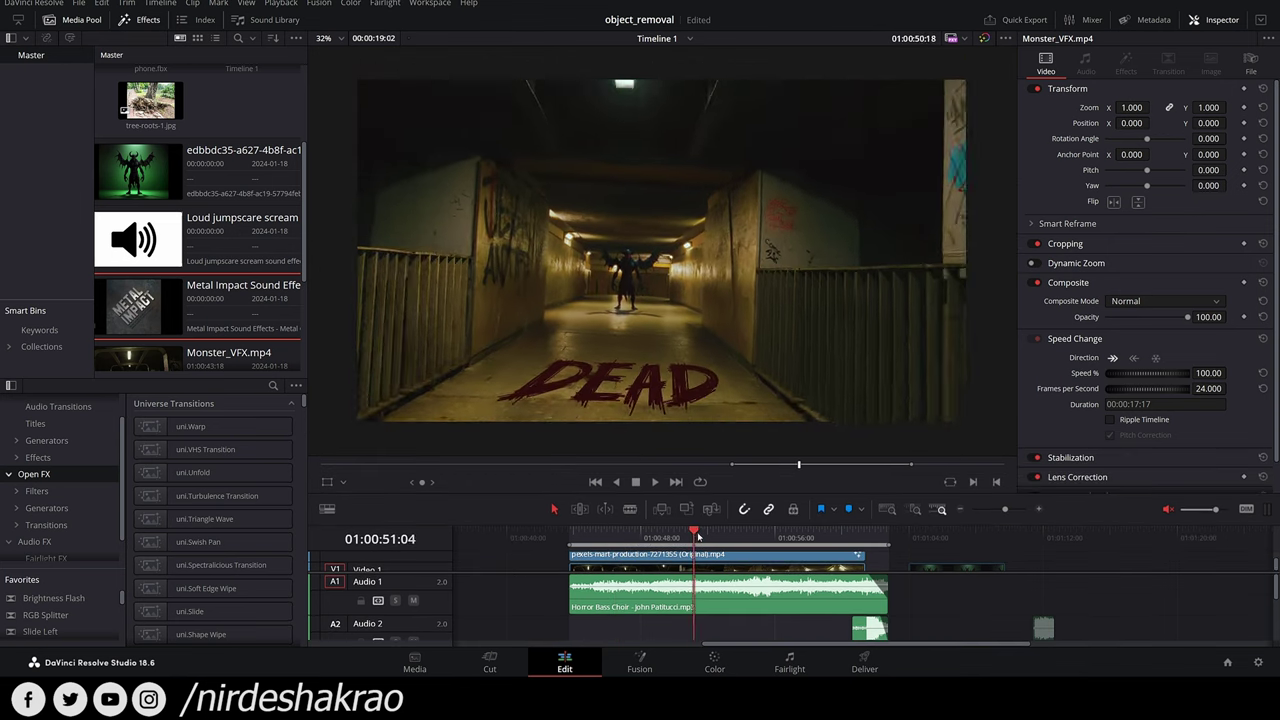
{"action": "key", "text": "l"}
{"action": "key", "text": "l"}
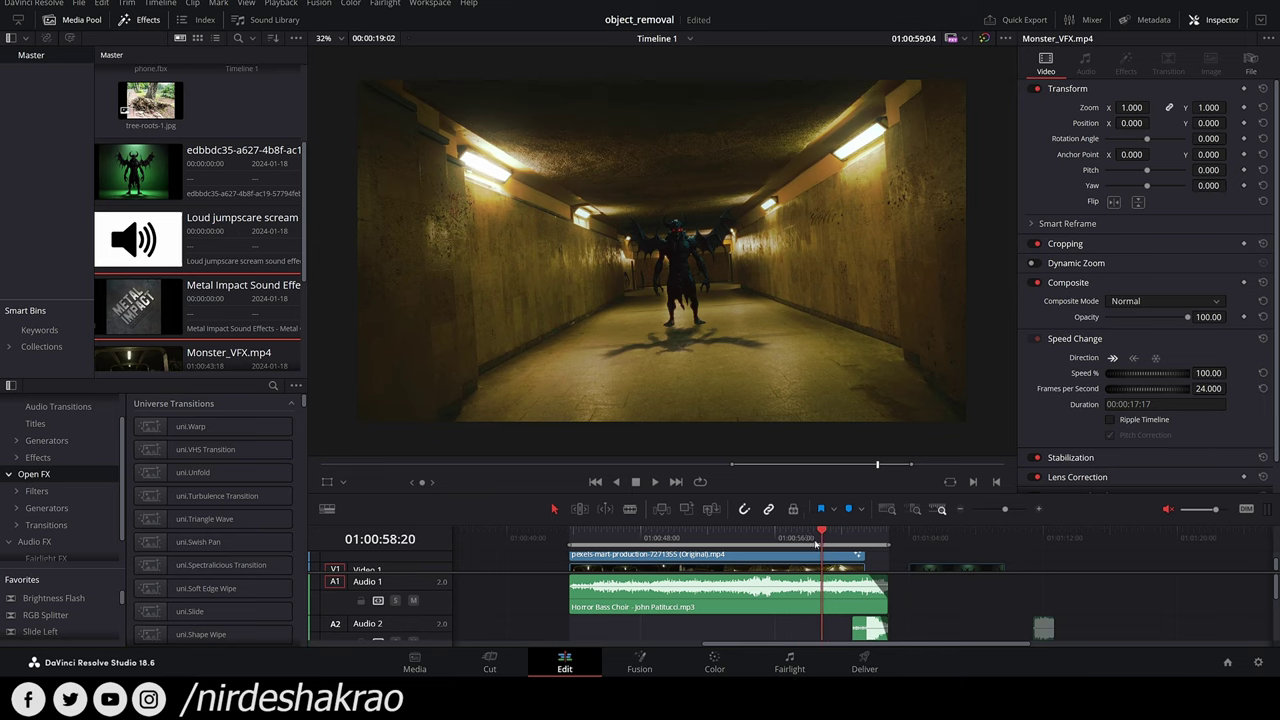
{"action": "left_click", "coordinate": [778, 537]}
{"action": "key", "text": "j"}
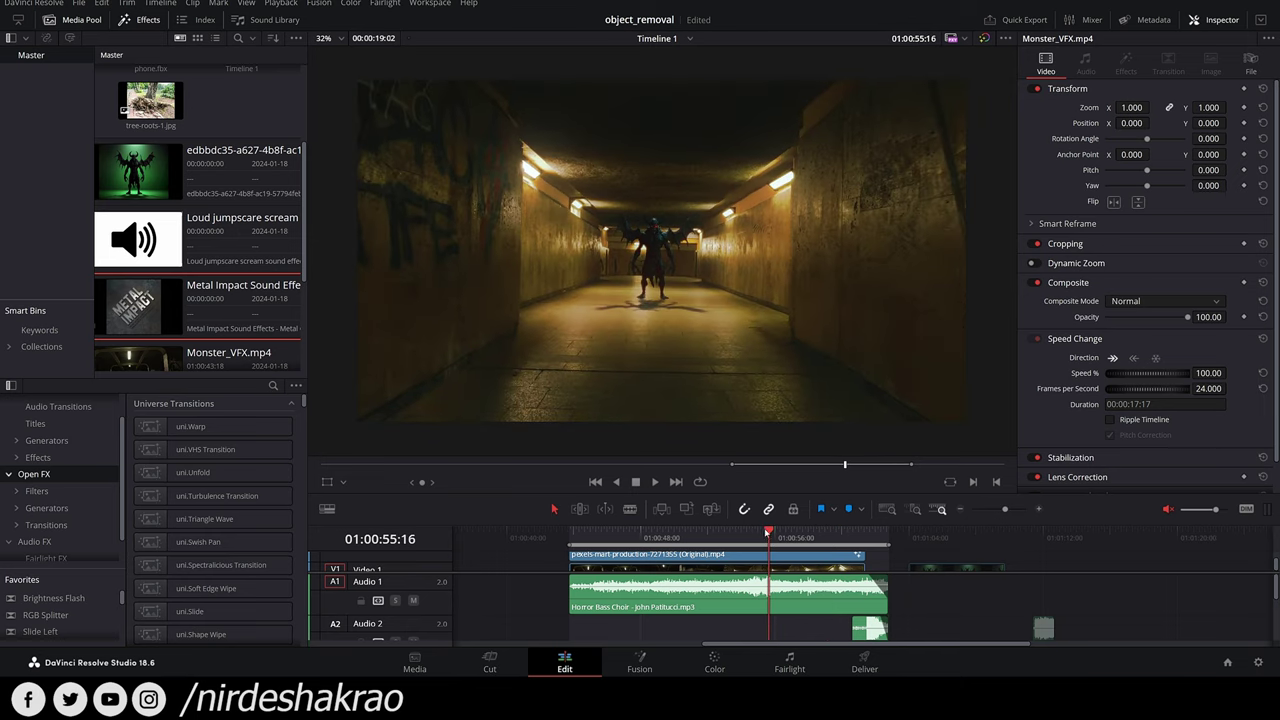
{"action": "left_click_drag", "start_coordinate": [768, 533], "coordinate": [840, 555]}
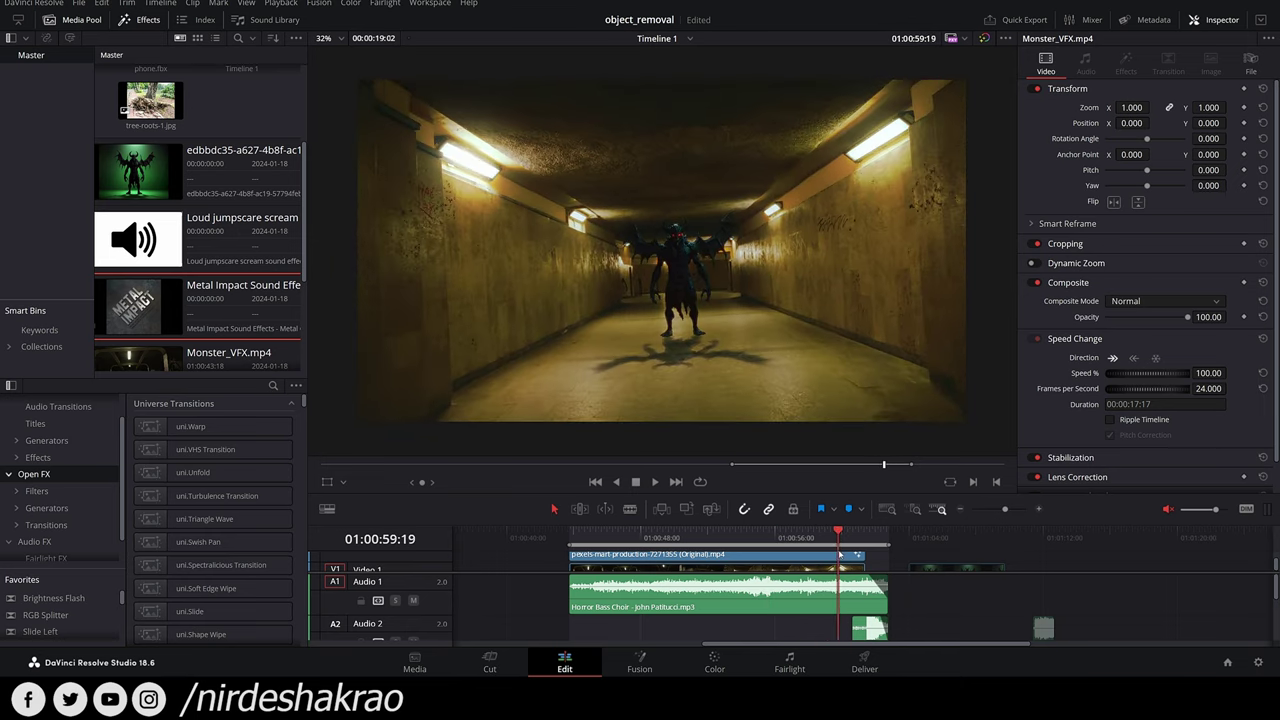
{"action": "left_click_drag", "start_coordinate": [835, 543], "coordinate": [713, 551]}
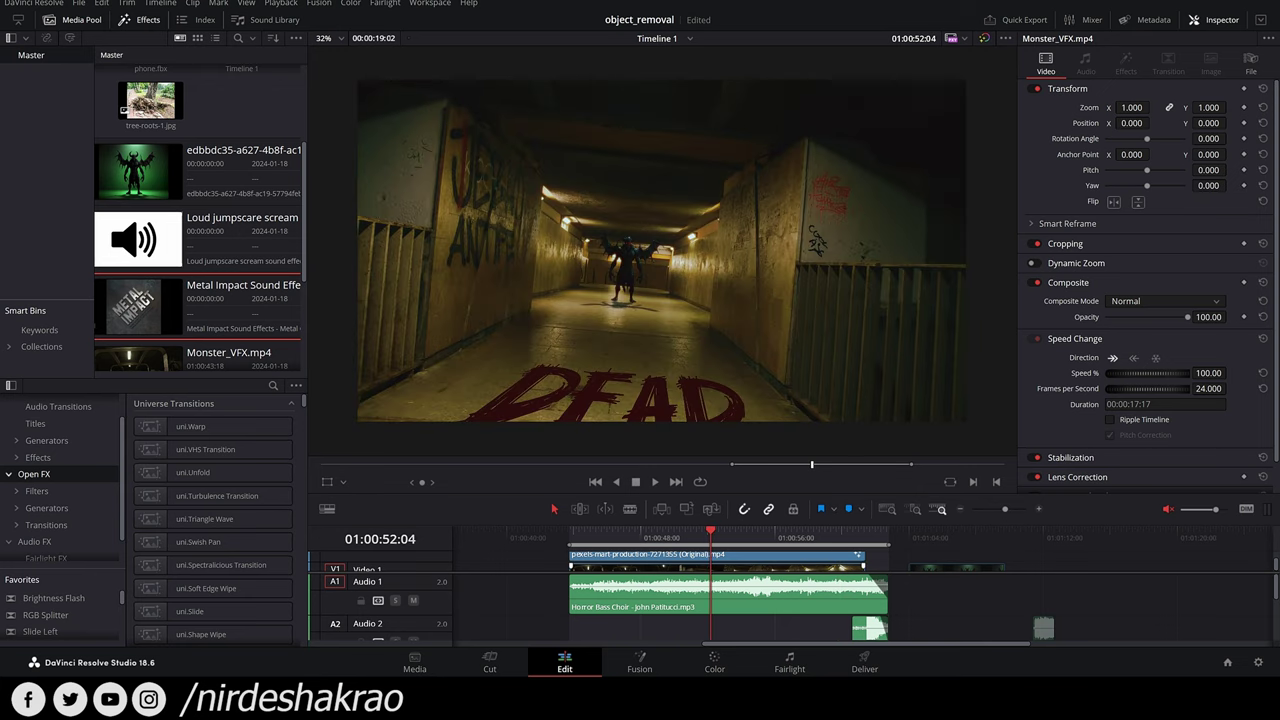
Play pexels-mart-production-7271355 (Original).mp4 from the Class folder, then return to Resolve's timeline.
{"action": "left_click", "coordinate": [270, 630]}
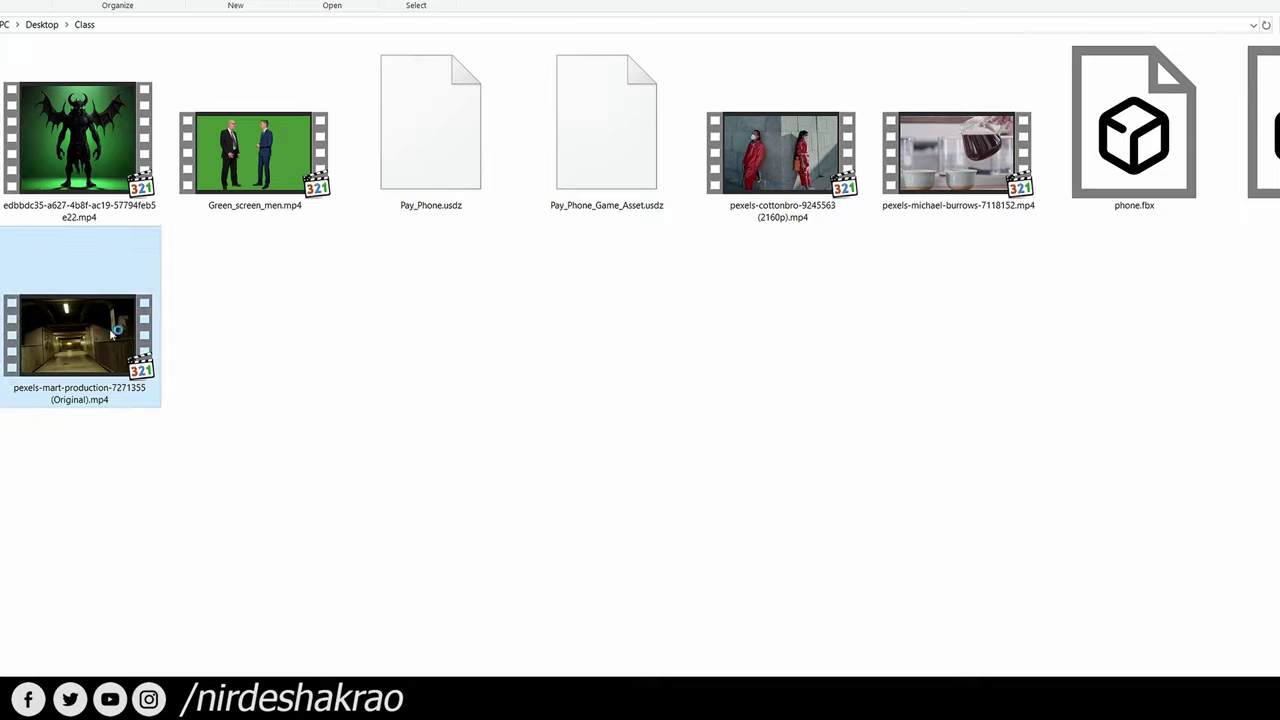
{"action": "double_click", "coordinate": [115, 333]}
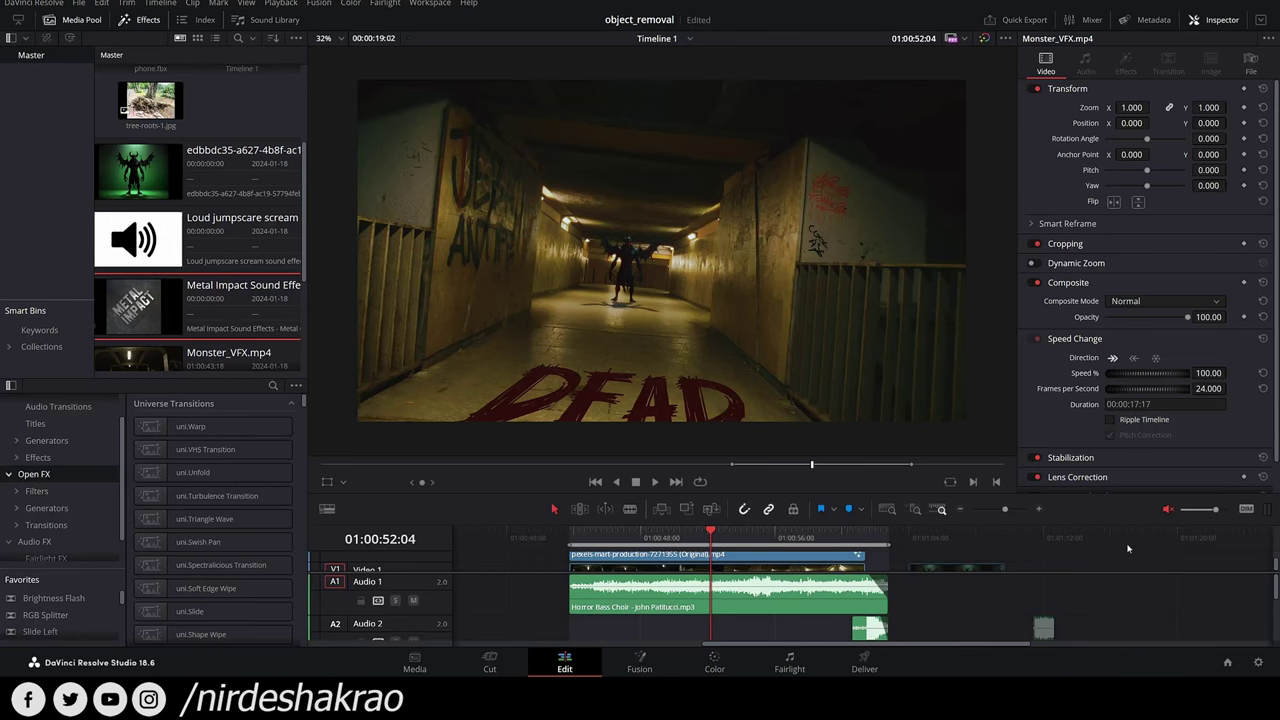
{"action": "left_click", "coordinate": [1127, 548]}
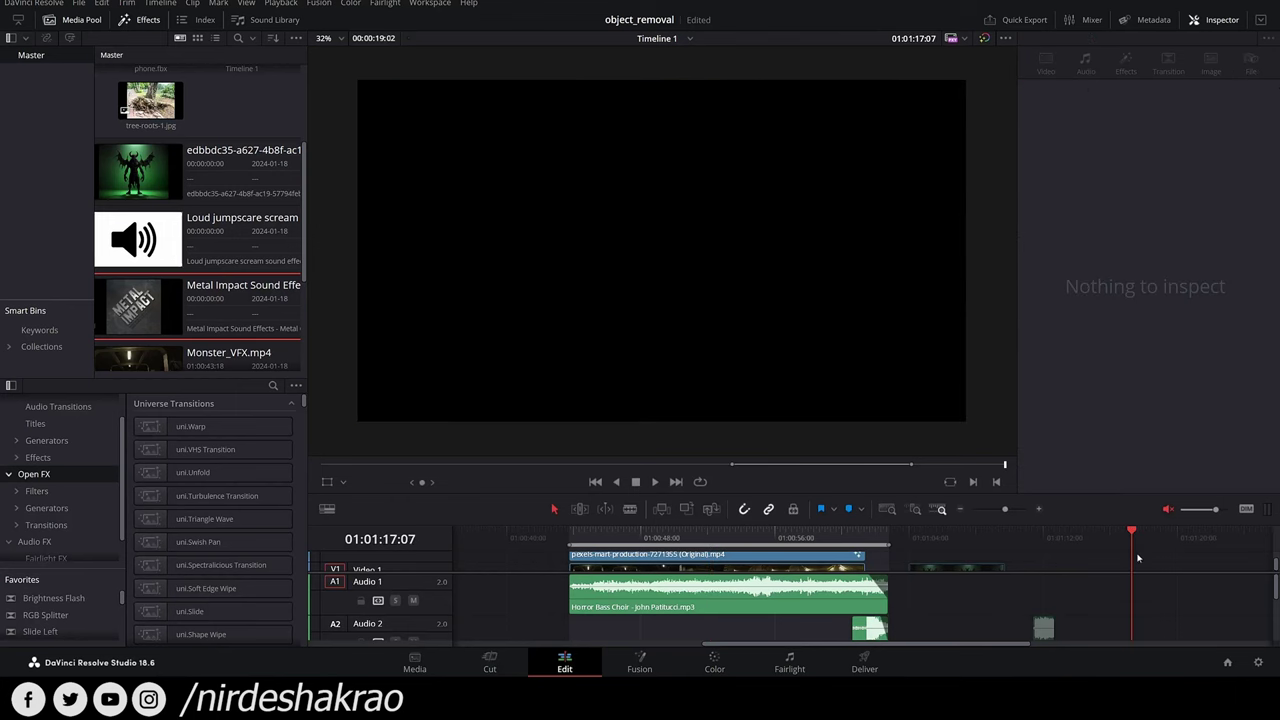
Mark an in point on an empty spot past the last clip on the timeline.
{"action": "scroll", "coordinate": [1045, 600], "scroll_direction": "down", "scroll_amount": 3}
{"action": "left_click_drag", "start_coordinate": [868, 545], "coordinate": [925, 549]}
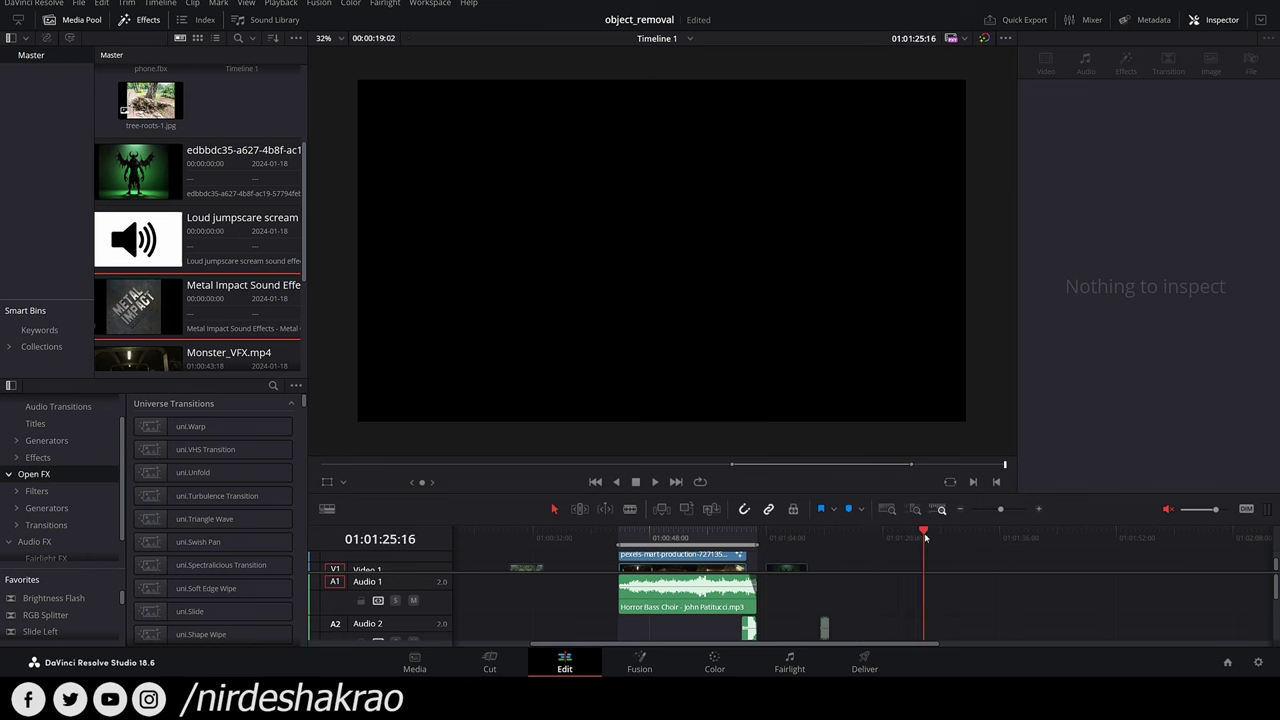
{"action": "key", "text": "i"}
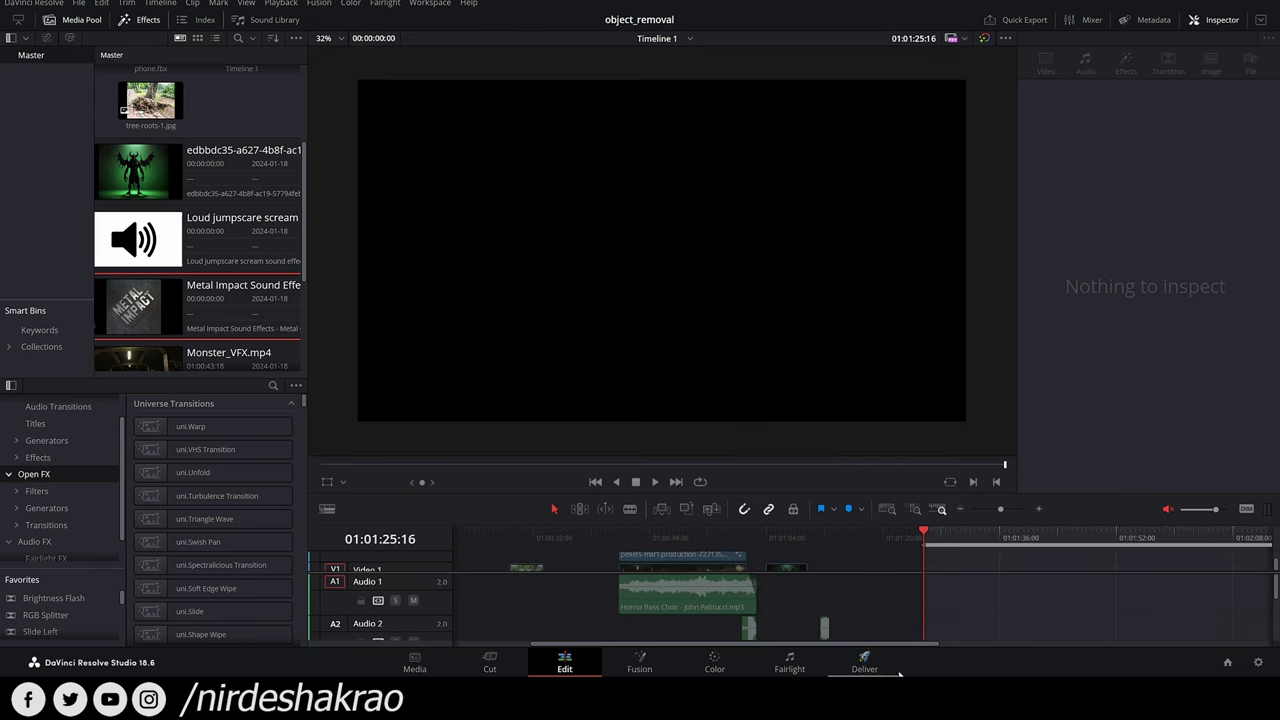
{"action": "left_click_drag", "start_coordinate": [905, 643], "coordinate": [1045, 642]}
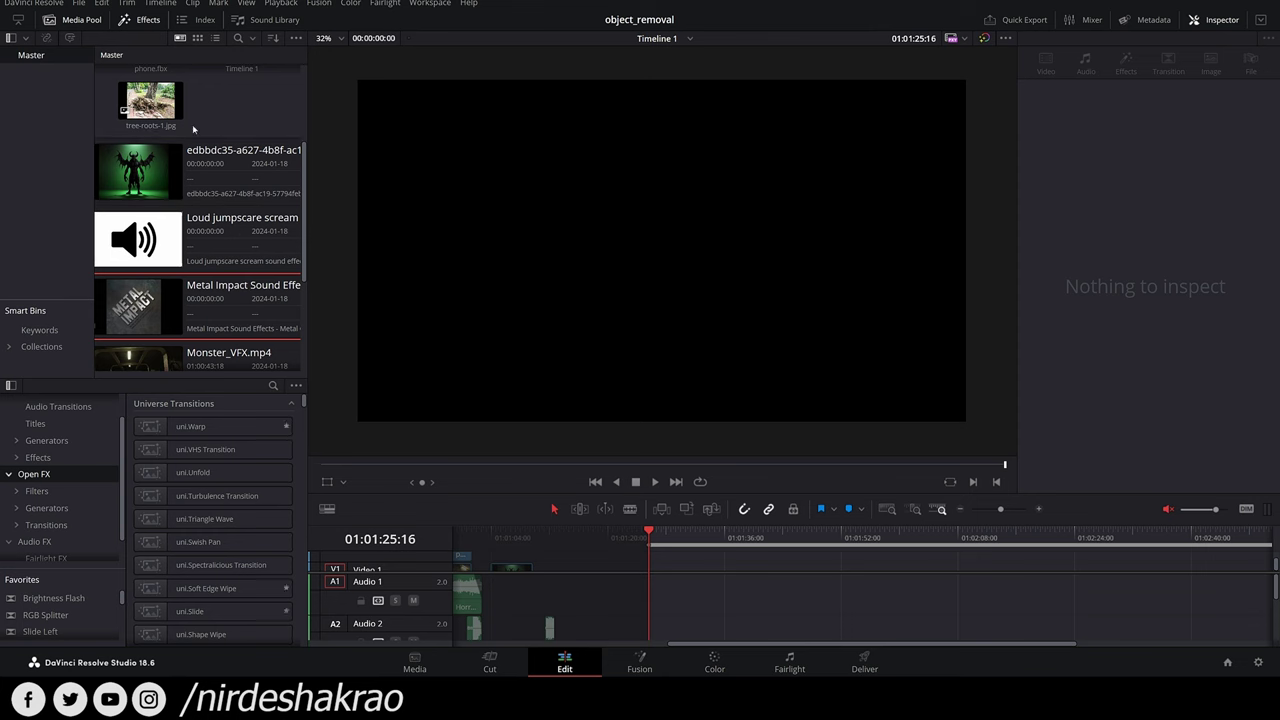
Drag the tunnel video from the Class folder onto the timeline and scrub through it.
{"action": "mouse_move", "coordinate": [135, 705]}
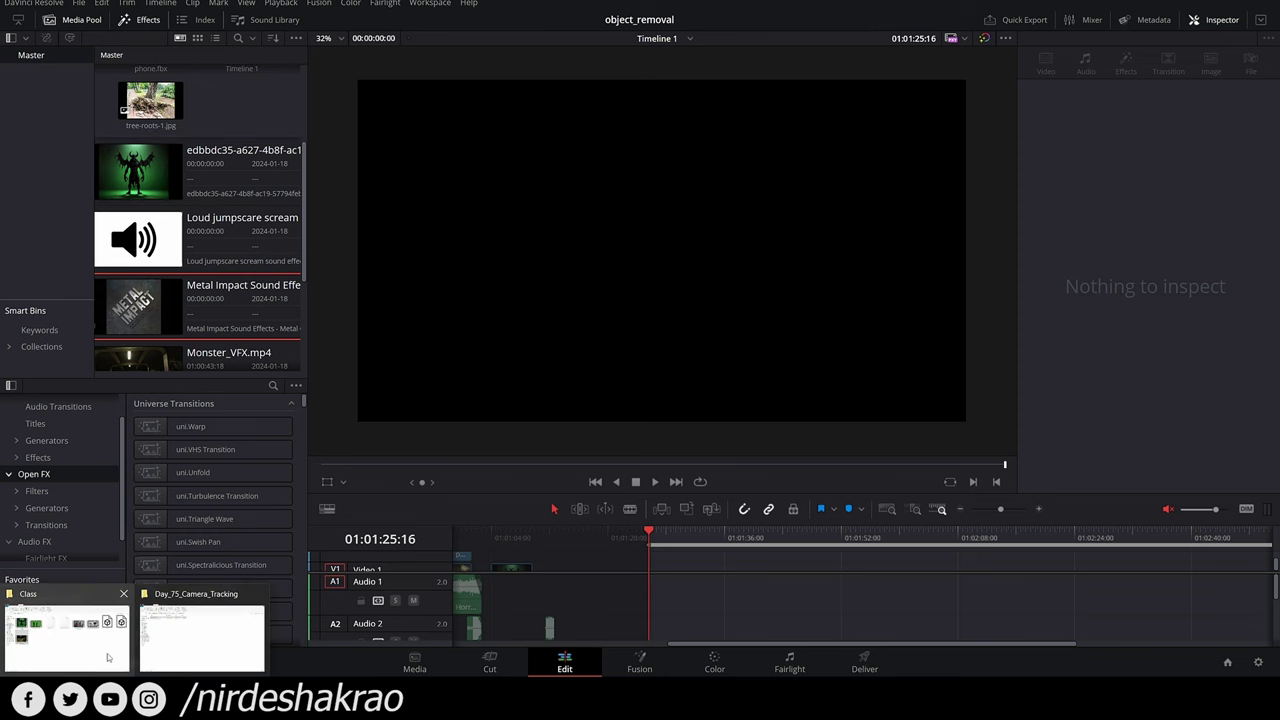
{"action": "left_click", "coordinate": [124, 664]}
{"action": "mouse_move", "coordinate": [118, 350]}
{"action": "left_mouse_down"}
{"action": "mouse_move", "coordinate": [175, 665]}
{"action": "mouse_move", "coordinate": [655, 560]}
{"action": "left_mouse_up"}
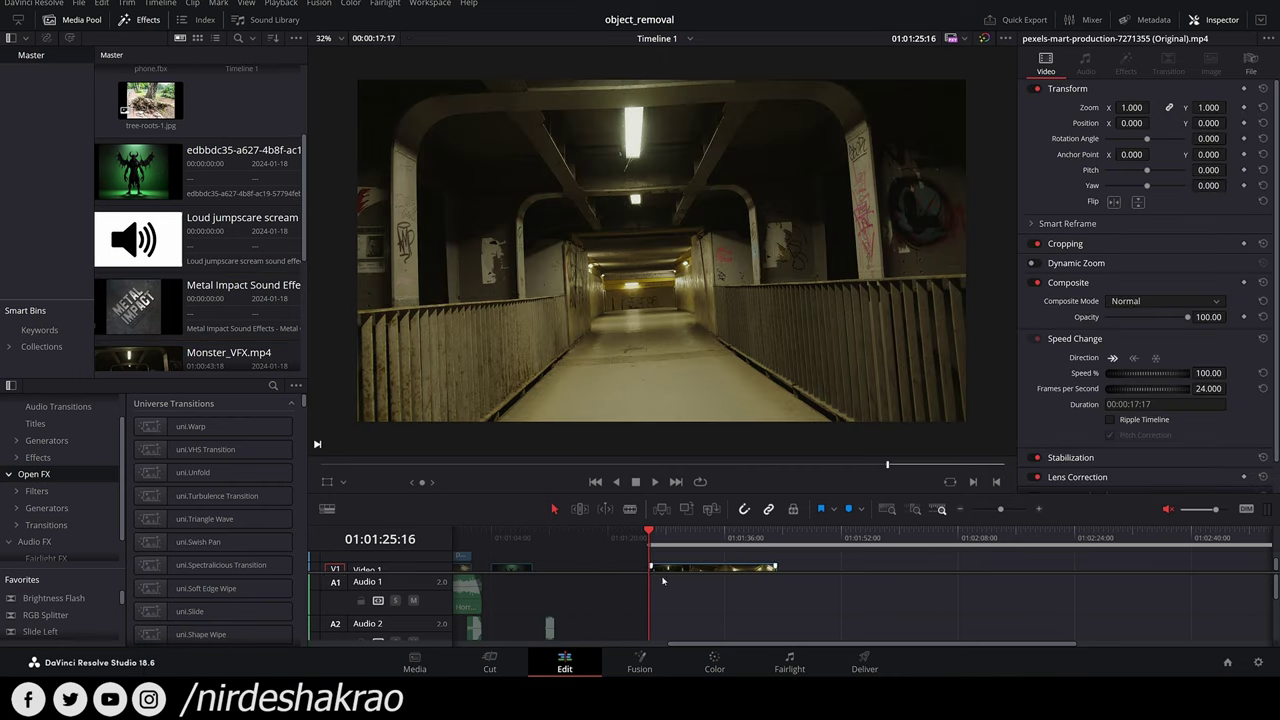
{"action": "left_click", "coordinate": [907, 538]}
{"action": "mouse_move", "coordinate": [912, 540]}
{"action": "left_mouse_down"}
{"action": "mouse_move", "coordinate": [1097, 545]}
{"action": "mouse_move", "coordinate": [930, 540]}
{"action": "left_mouse_up"}
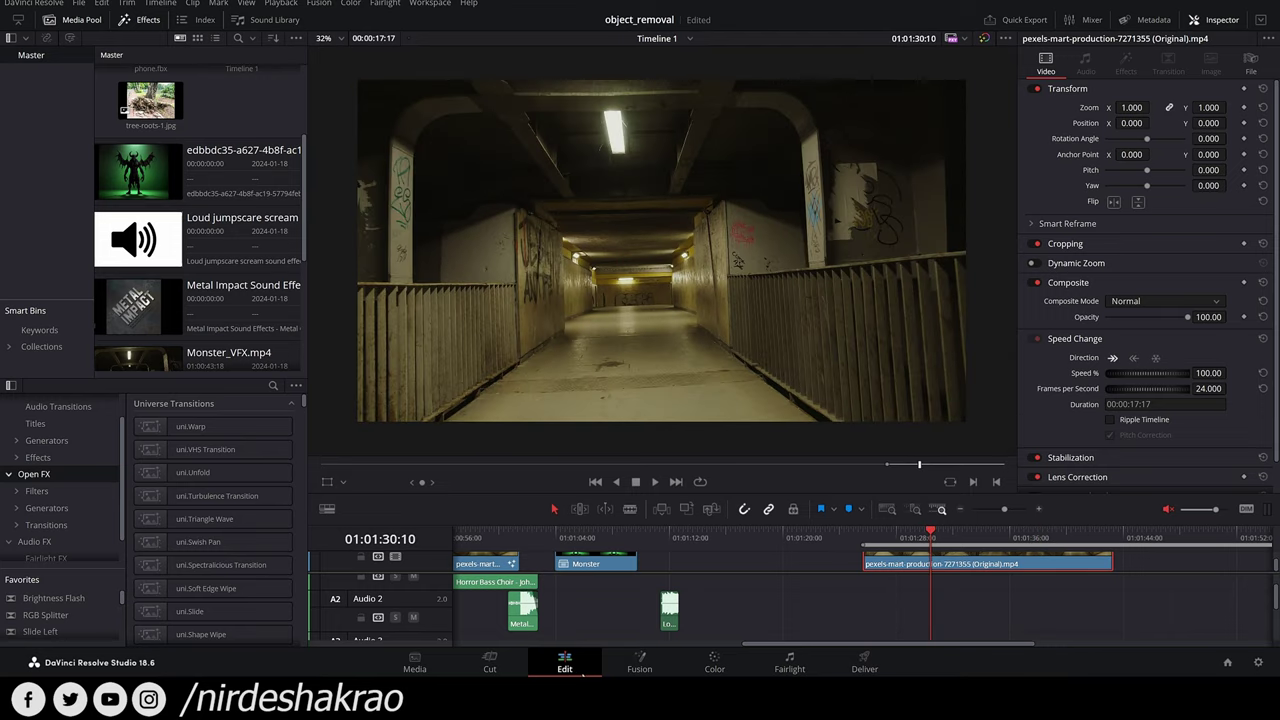
{"action": "scroll", "coordinate": [960, 570], "scroll_direction": "up", "scroll_amount": 2}
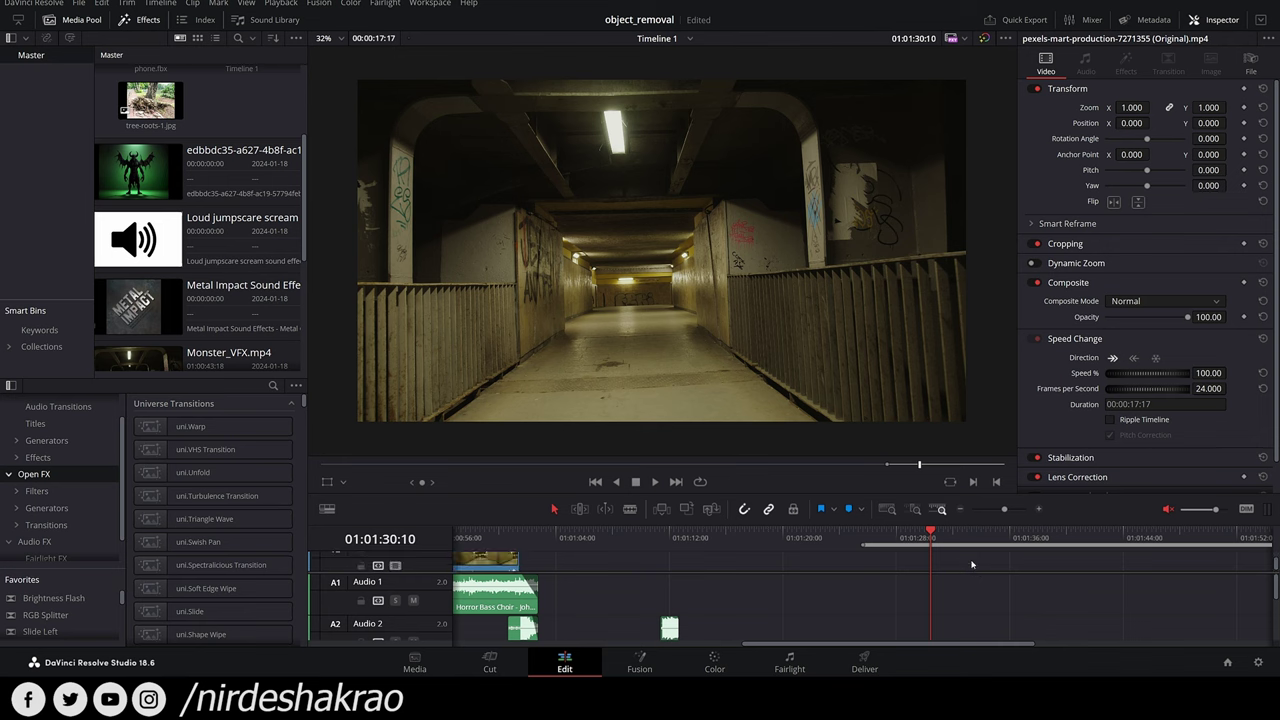
{"action": "scroll", "coordinate": [966, 566], "scroll_direction": "up", "scroll_amount": 1}
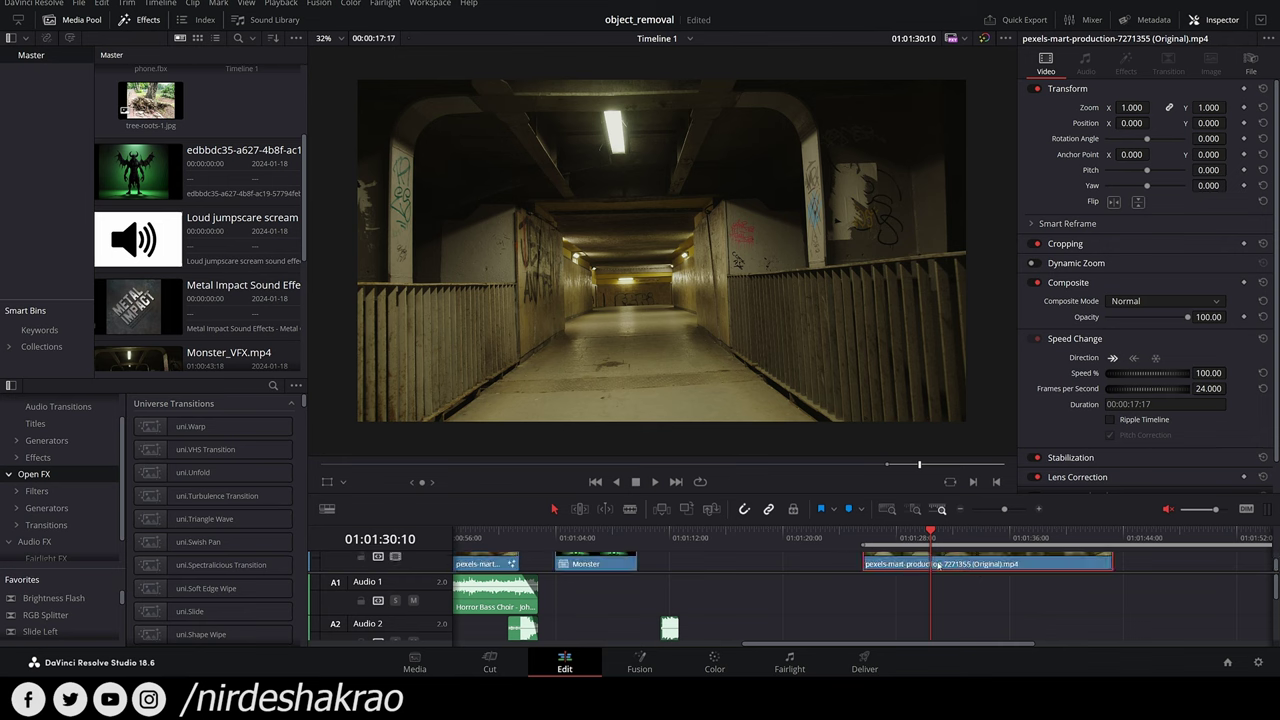
{"action": "left_click", "coordinate": [643, 669]}
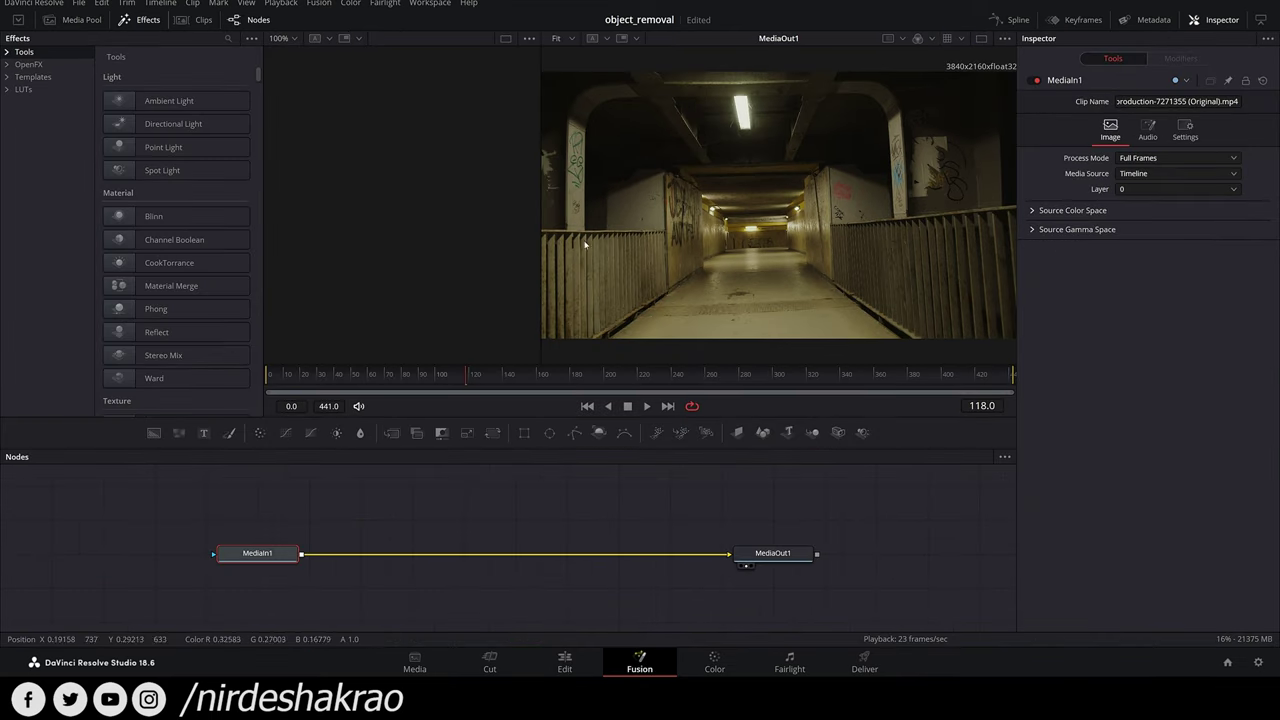
Enlarge the Fusion output preview and nudge the MediaIn1 node into place.
{"action": "left_click_drag", "start_coordinate": [538, 202], "coordinate": [579, 245]}
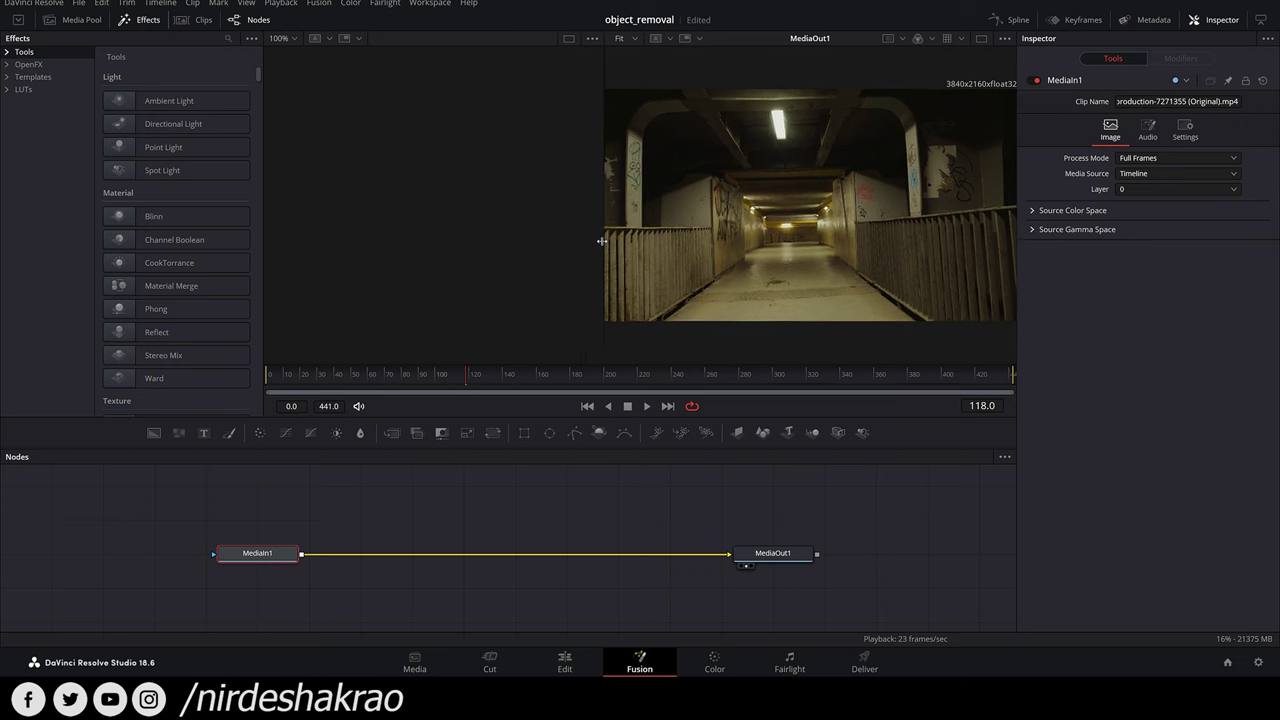
{"action": "left_click_drag", "start_coordinate": [581, 222], "coordinate": [406, 223]}
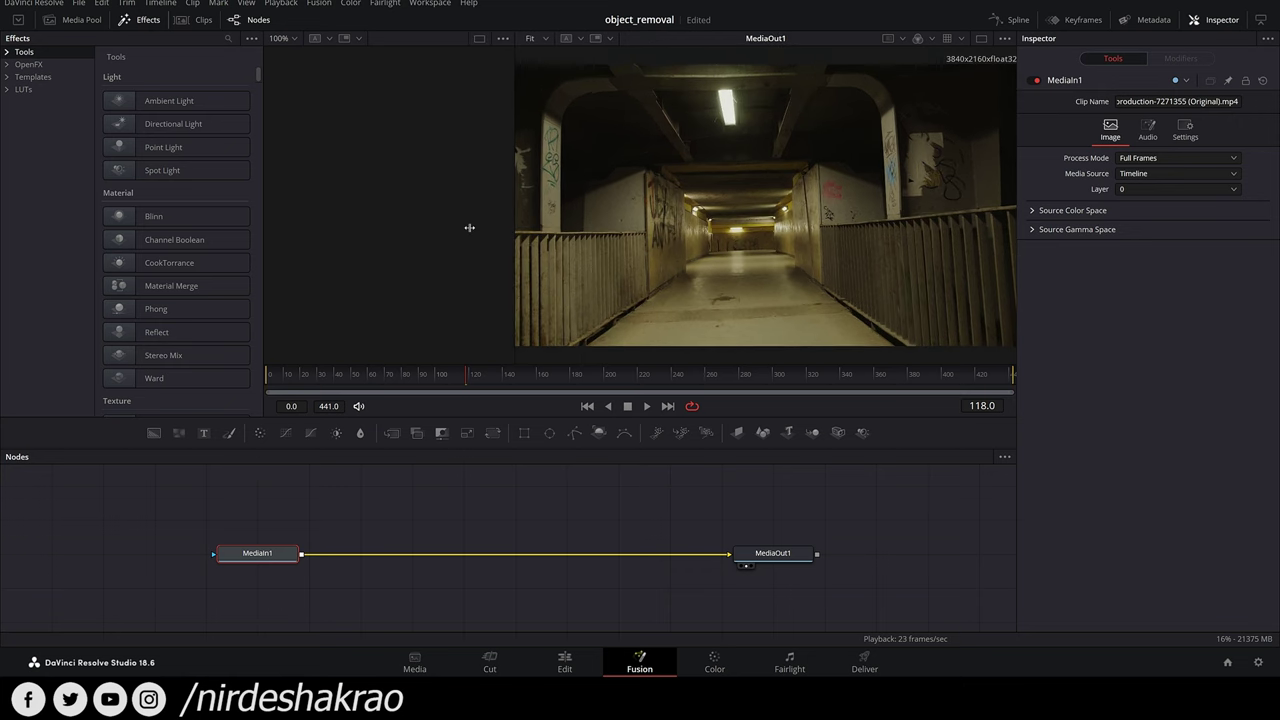
{"action": "left_click_drag", "start_coordinate": [757, 556], "coordinate": [763, 557]}
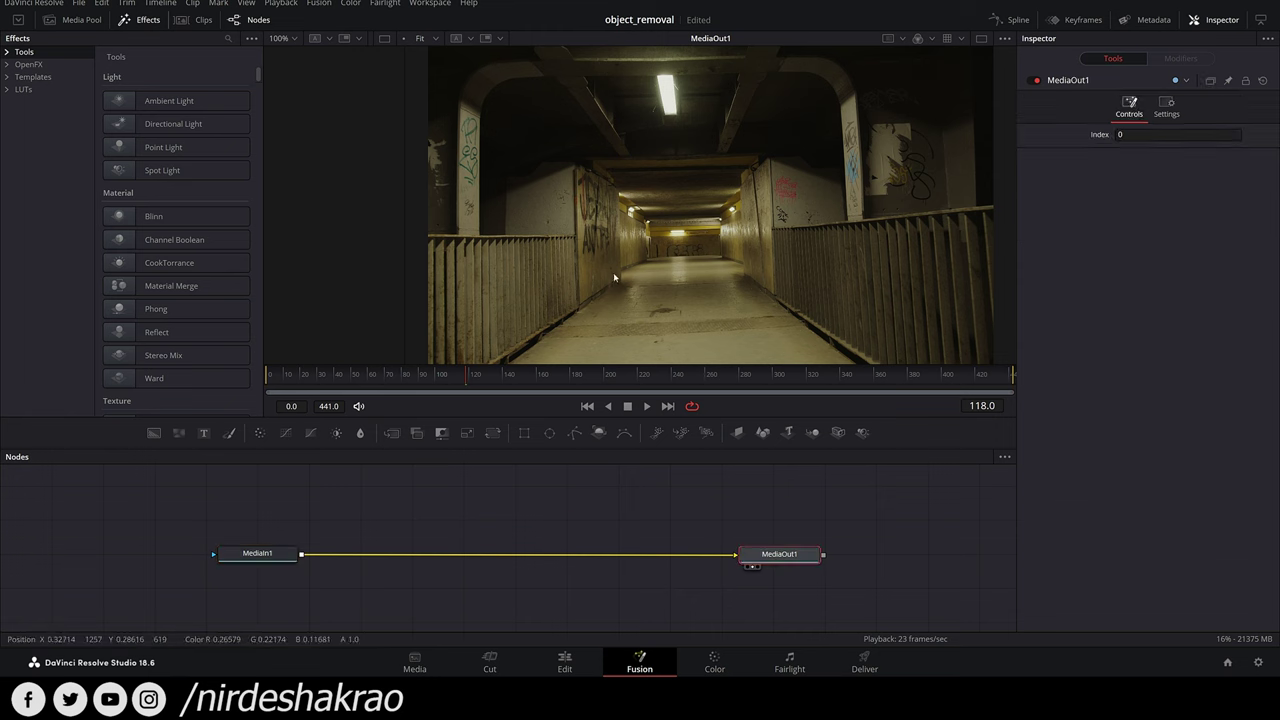
{"action": "left_click_drag", "start_coordinate": [284, 560], "coordinate": [274, 556]}
Rename MediaIn1 to base_video and search the tools for 'tracker'.
{"action": "left_click", "coordinate": [274, 556]}
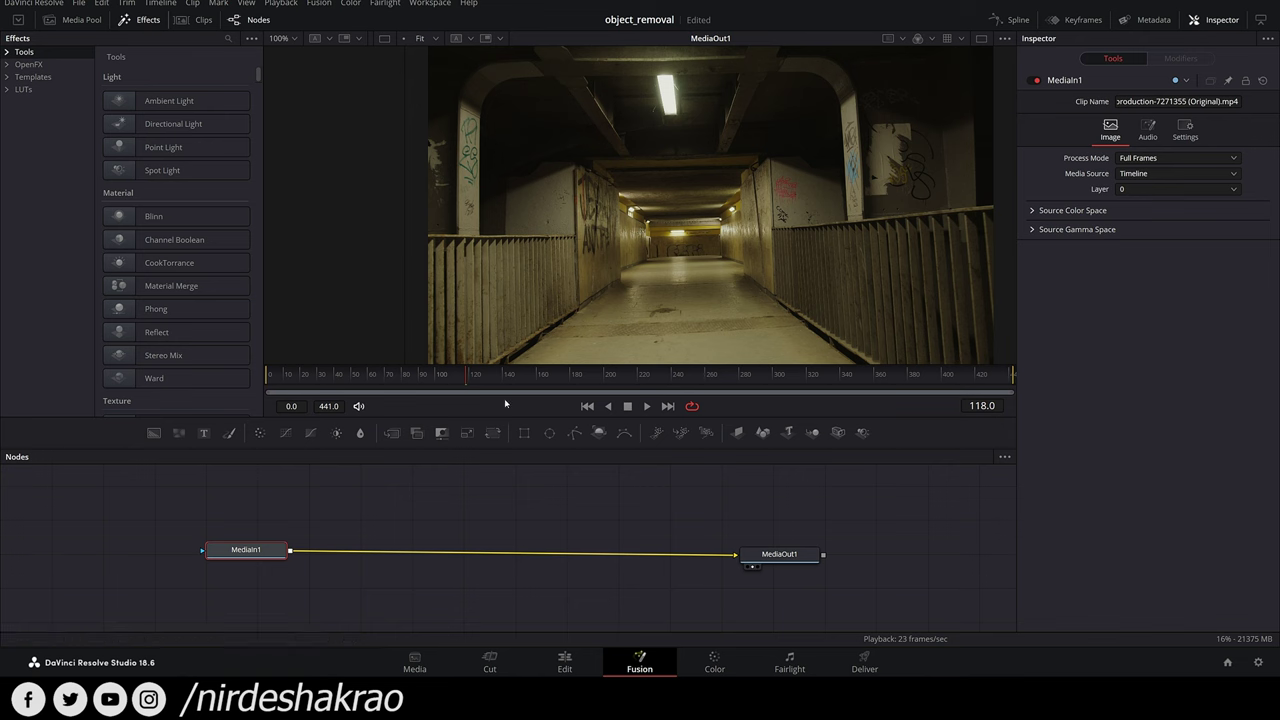
{"action": "key", "text": "F2"}
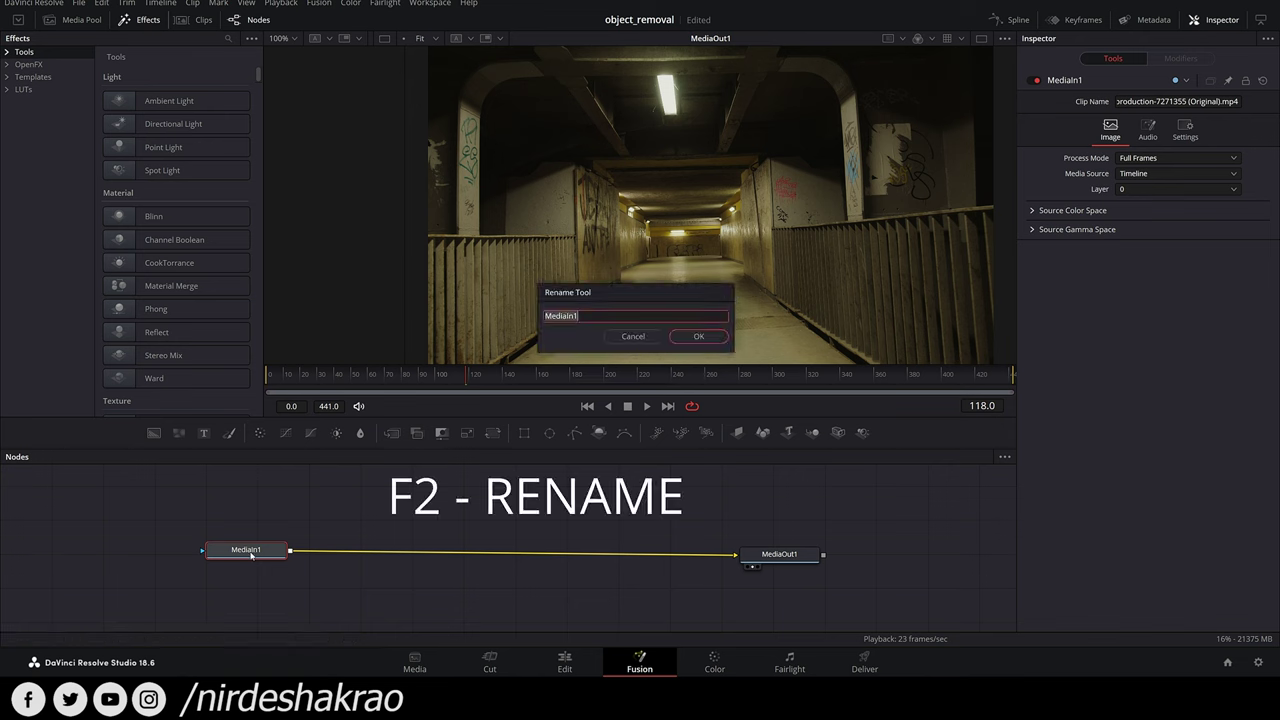
{"action": "type", "text": "base_video"}
{"action": "key", "text": "Return"}
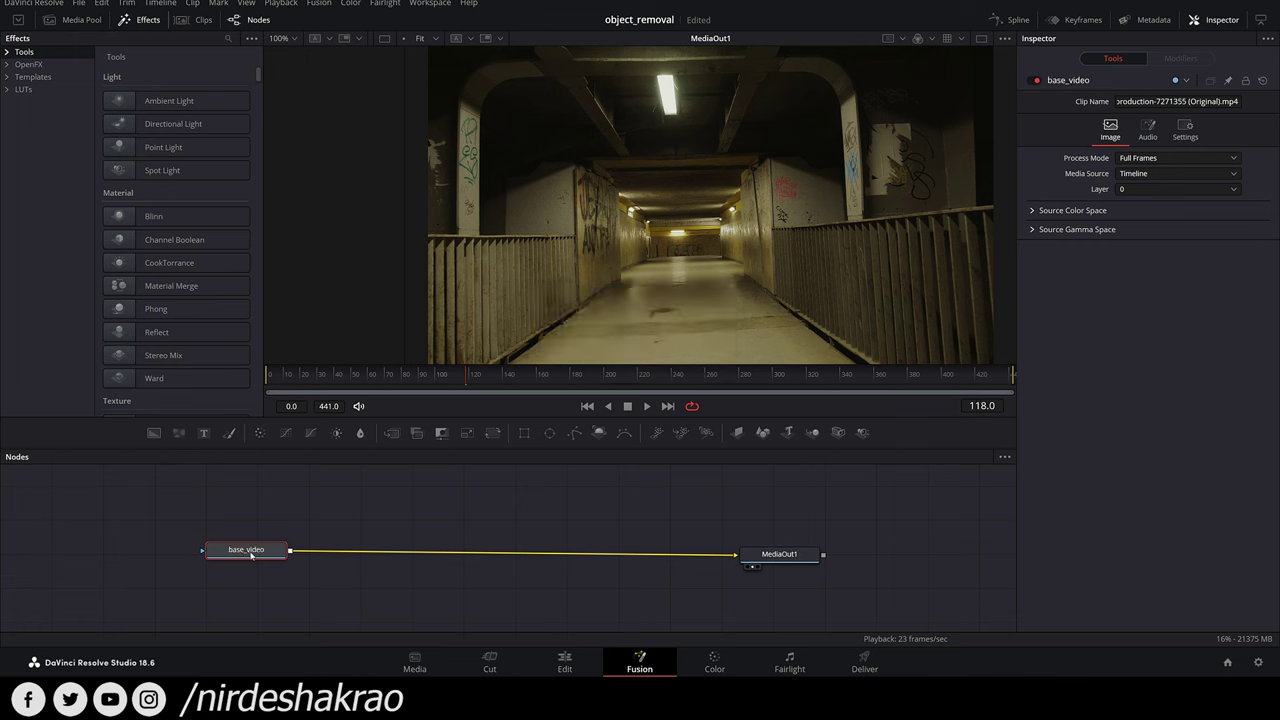
{"action": "left_click_drag", "start_coordinate": [248, 551], "coordinate": [246, 556]}
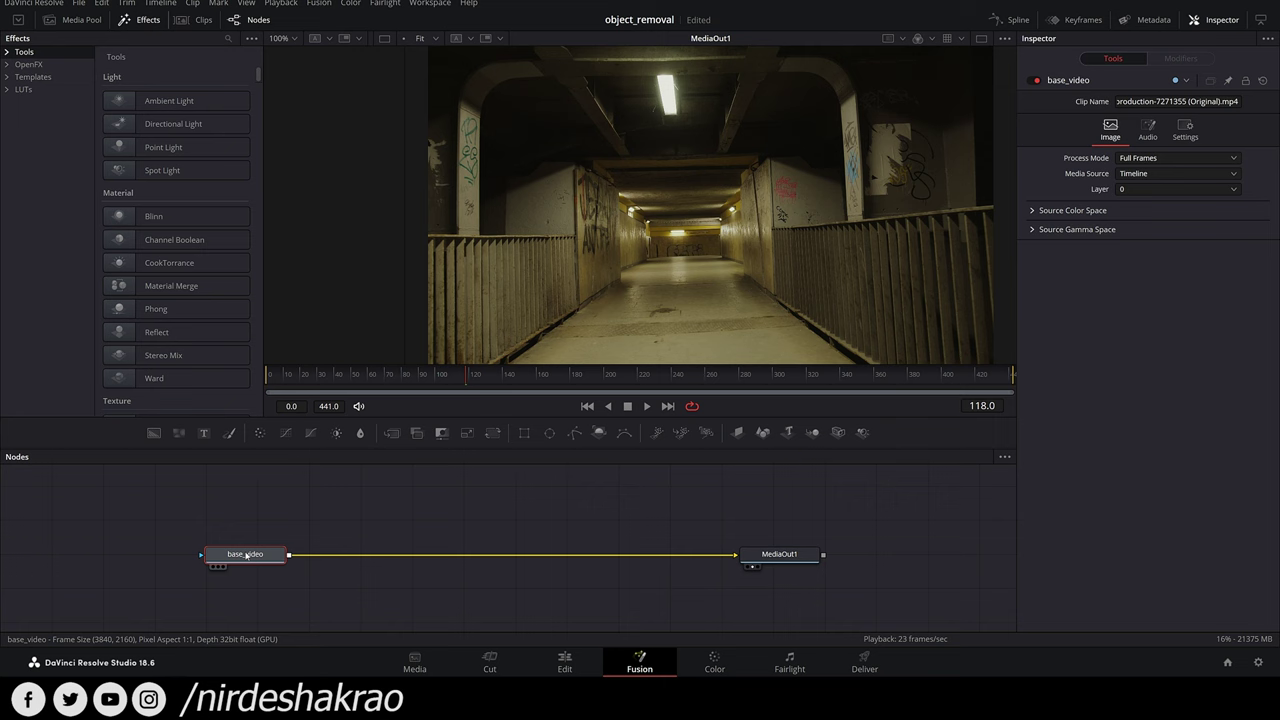
{"action": "key", "text": "shift+space"}
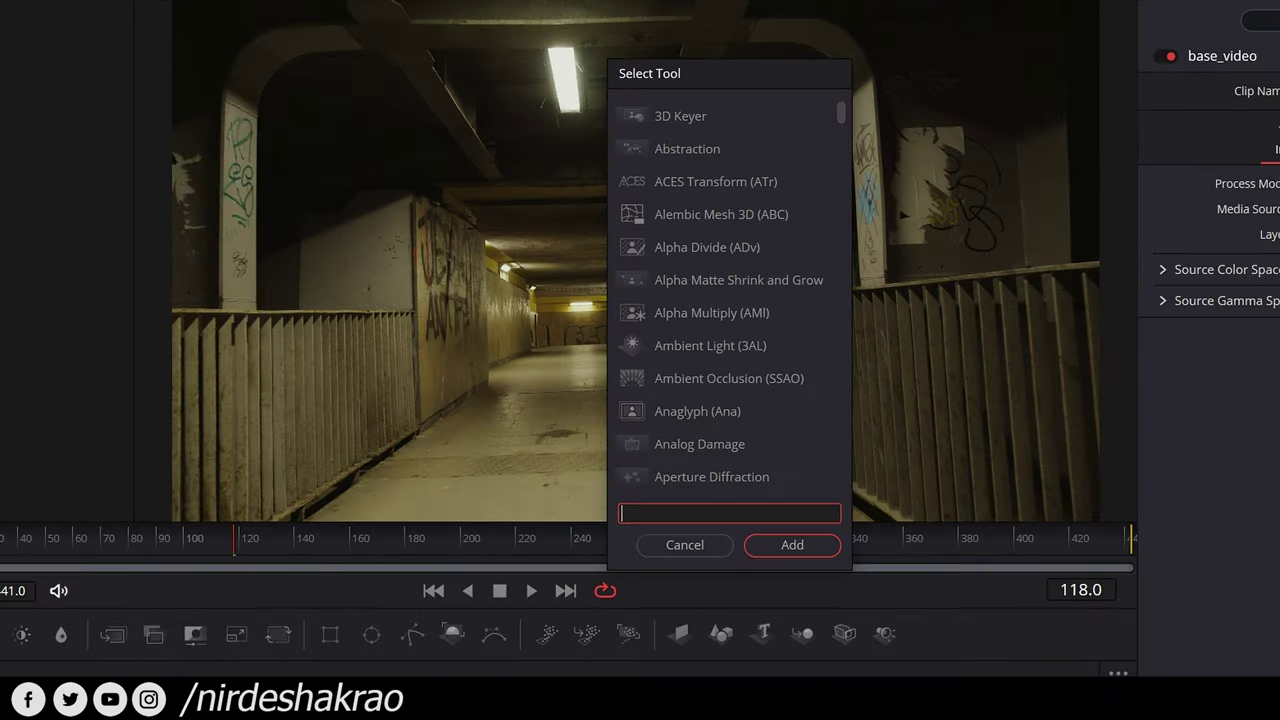
{"action": "type", "text": "tracker"}
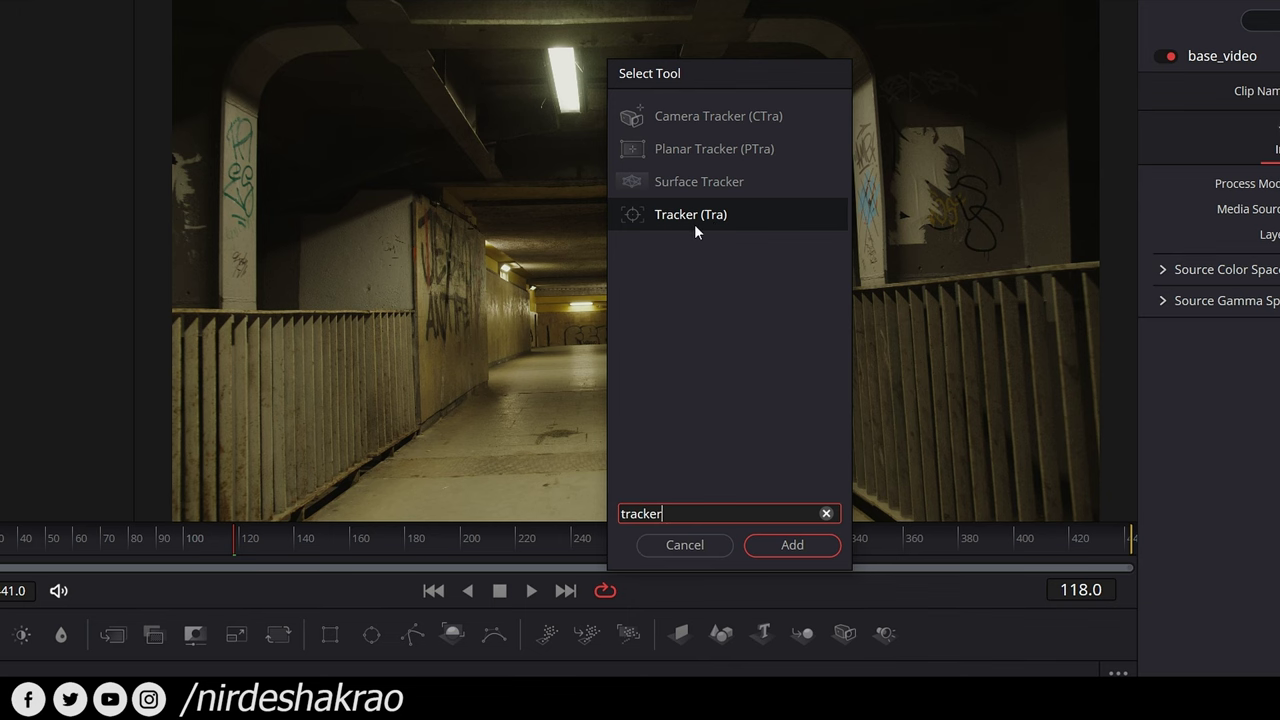
Add Camera Tracker from the search results into the base_video–MediaOut1 chain.
{"action": "left_click", "coordinate": [706, 118]}
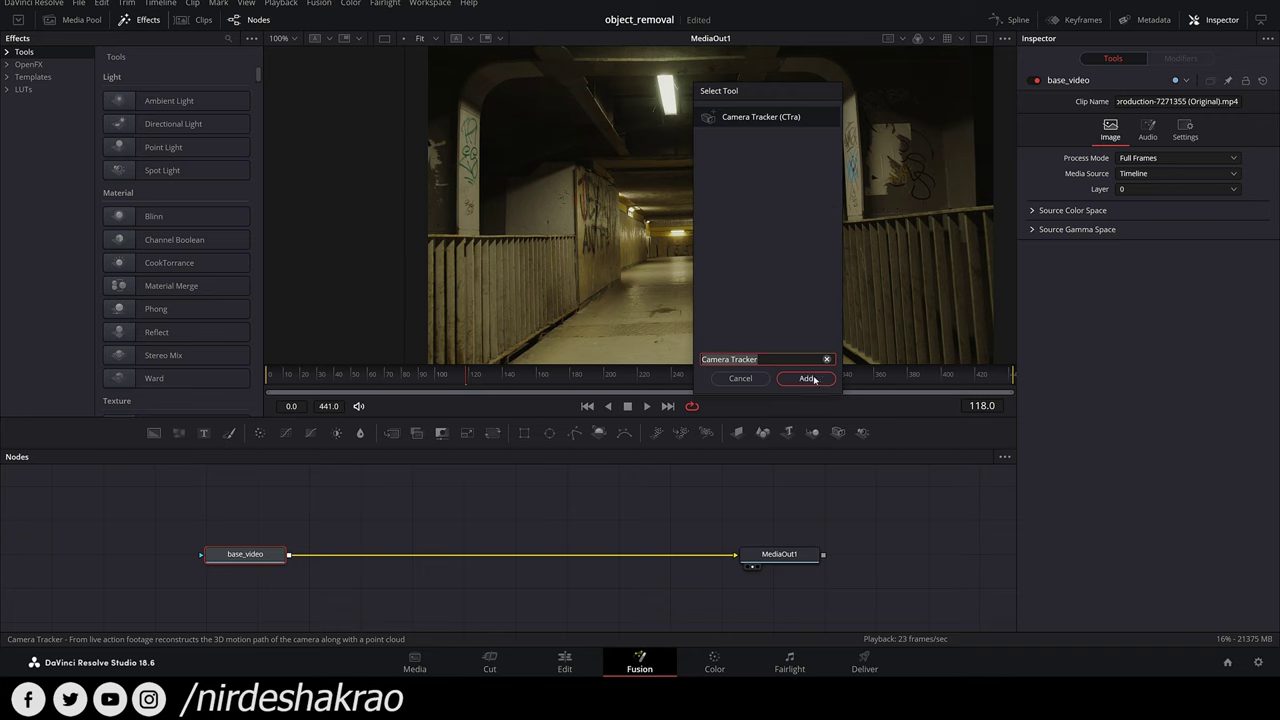
{"action": "left_click", "coordinate": [808, 379]}
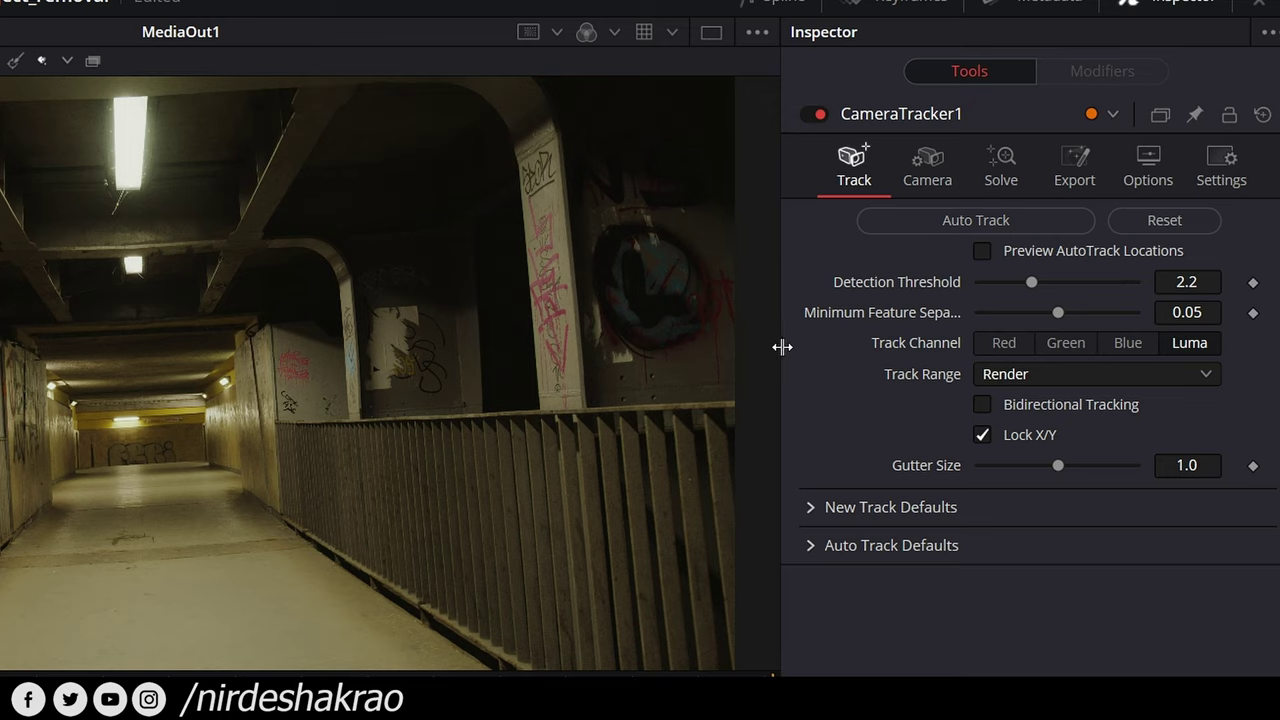
Turn on Preview AutoTrack Locations and play the footage to check track point spread.
{"action": "left_click_drag", "start_coordinate": [782, 346], "coordinate": [734, 347]}
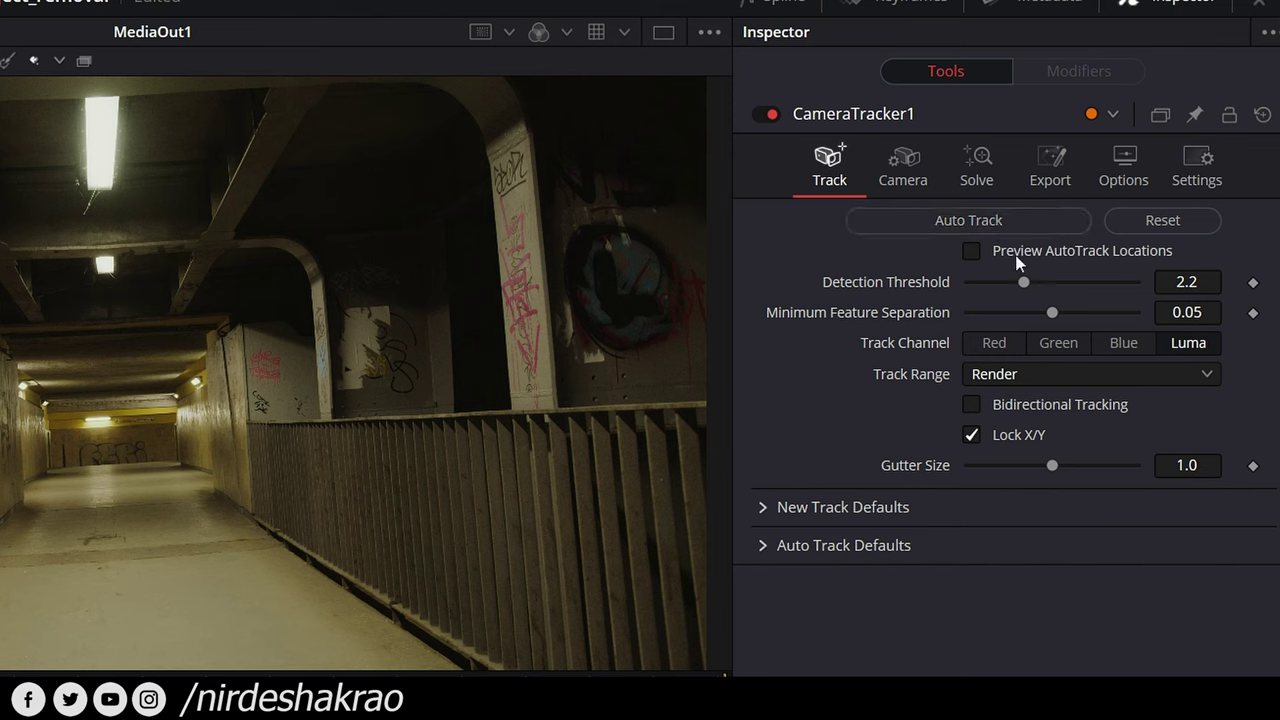
{"action": "left_click", "coordinate": [971, 252]}
{"action": "key", "text": "space"}
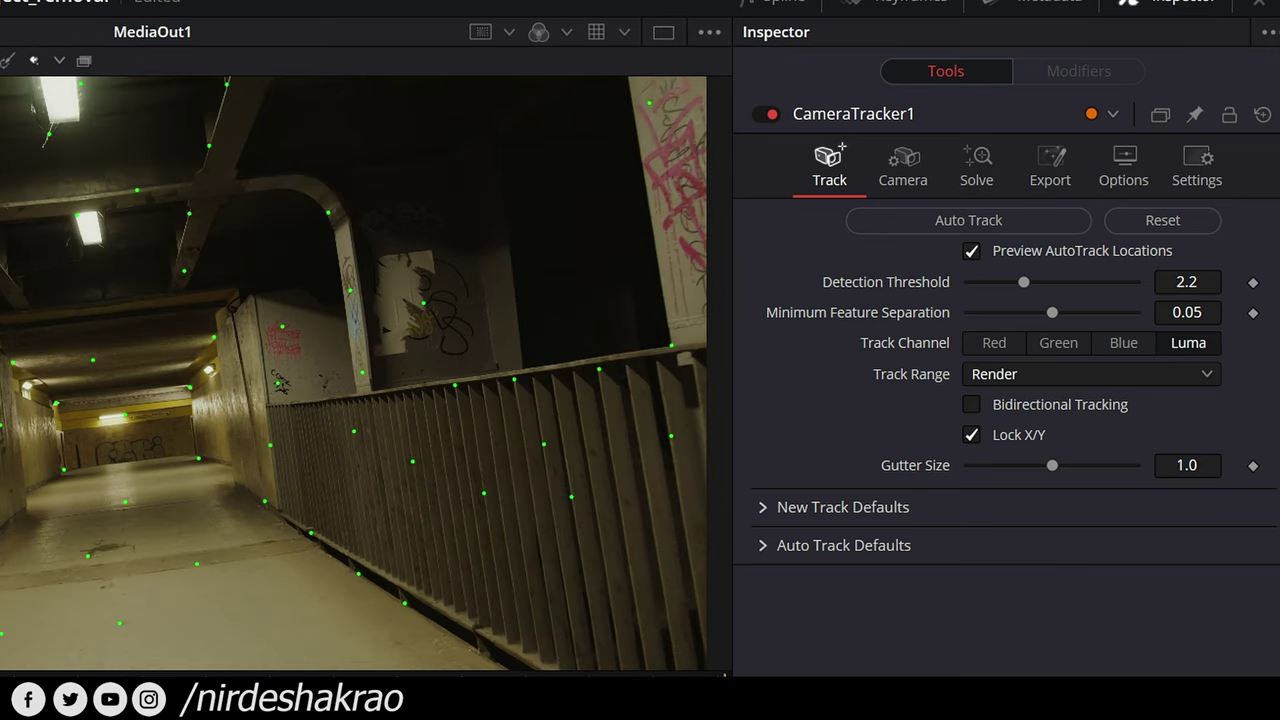
{"action": "key", "text": "space"}
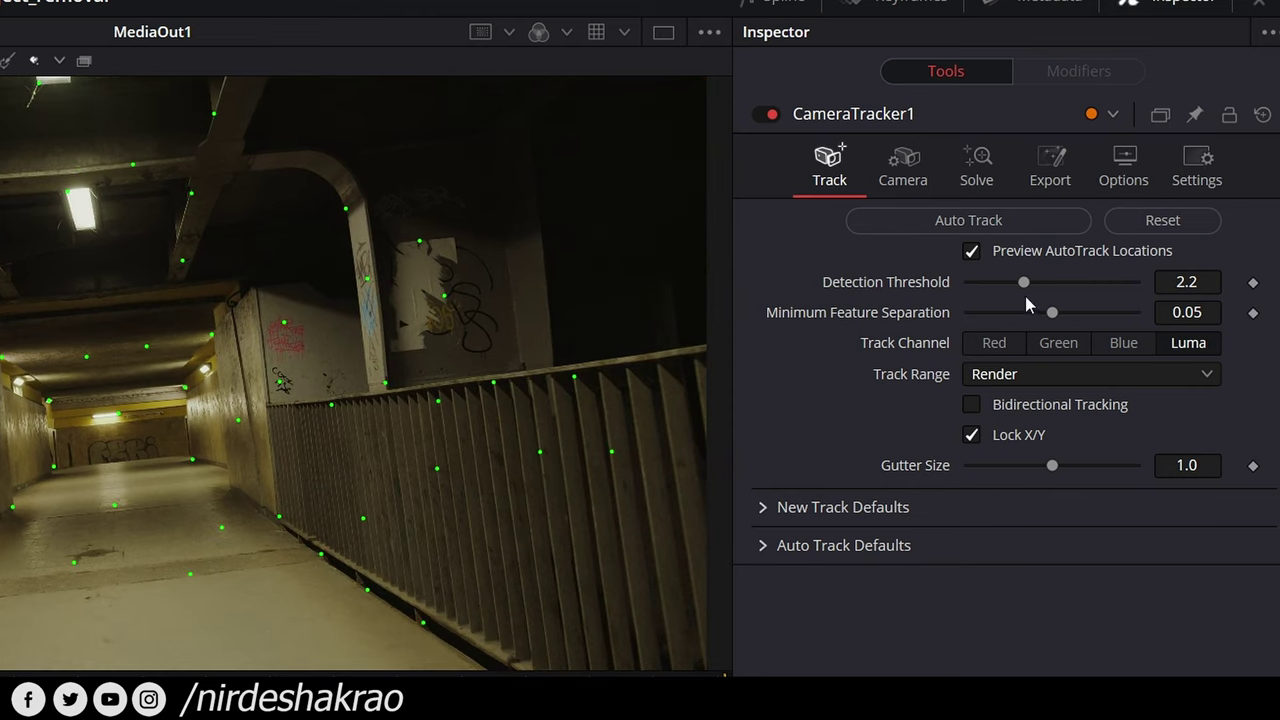
Try lower threshold and separation values, then restore 2.2 and 0.05 and turn off the preview.
{"action": "left_click_drag", "start_coordinate": [1024, 288], "coordinate": [1005, 288]}
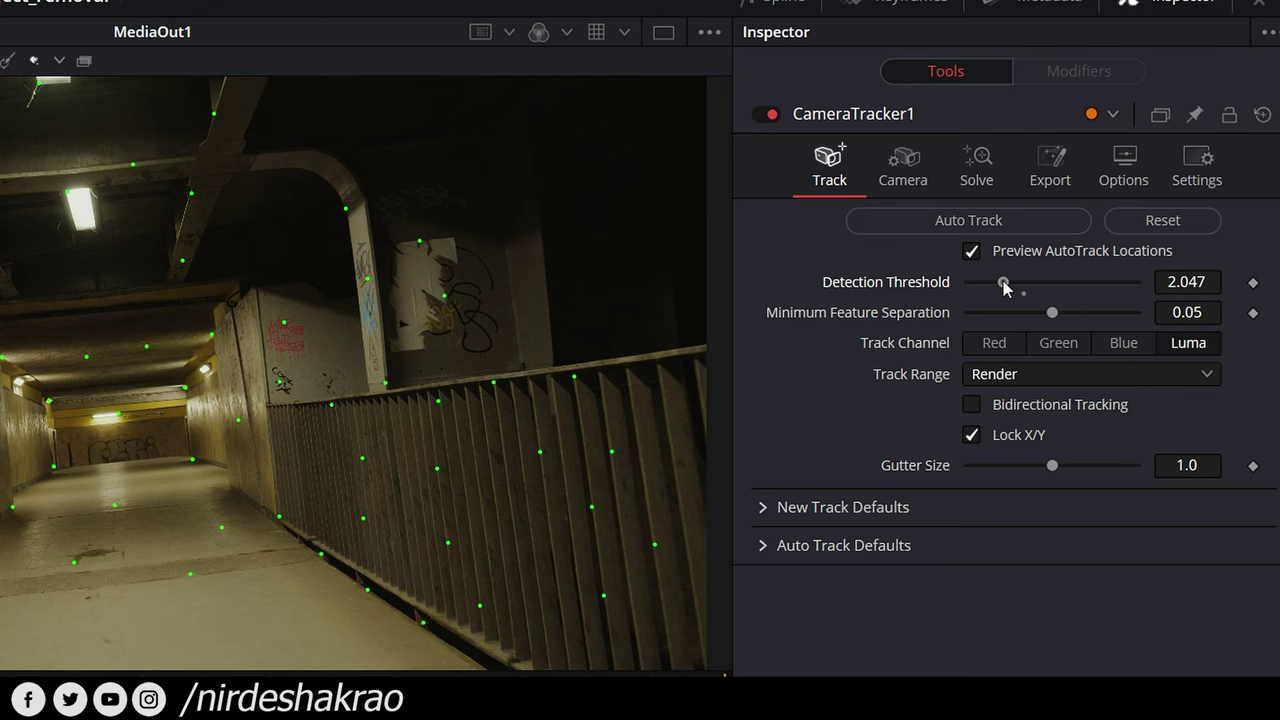
{"action": "left_click_drag", "start_coordinate": [1052, 321], "coordinate": [980, 316]}
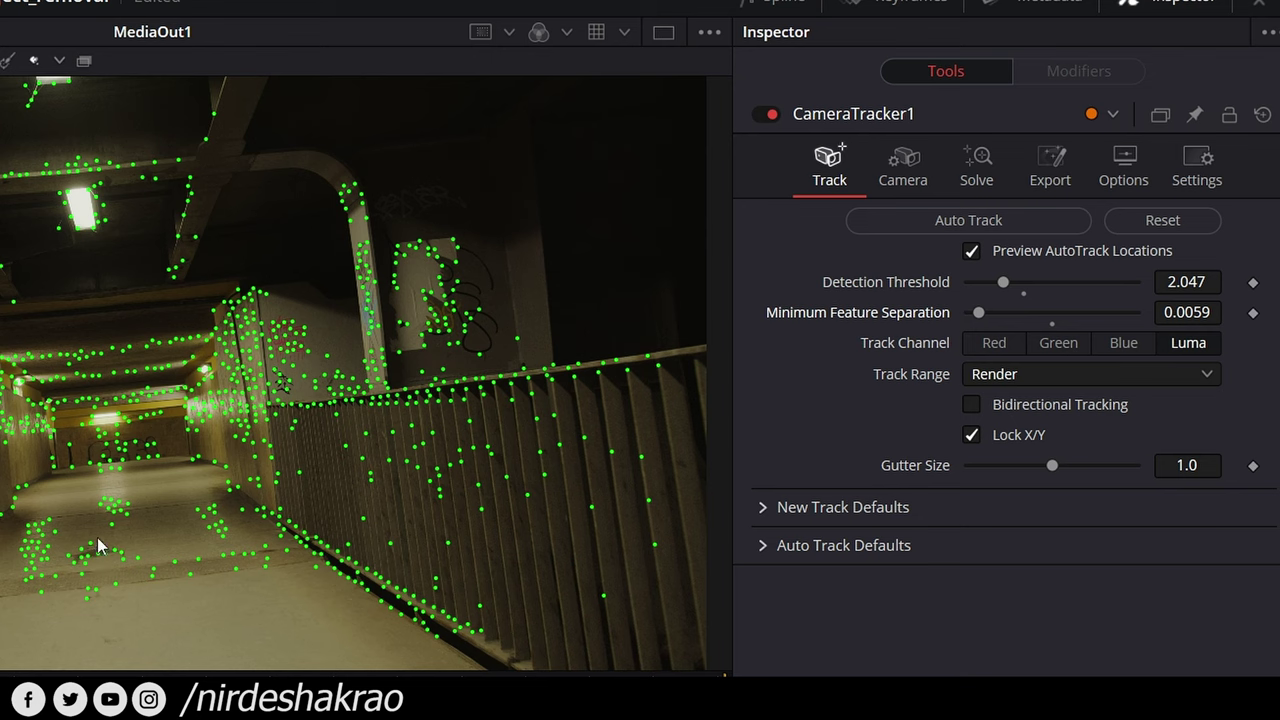
{"action": "left_click", "coordinate": [1053, 325]}
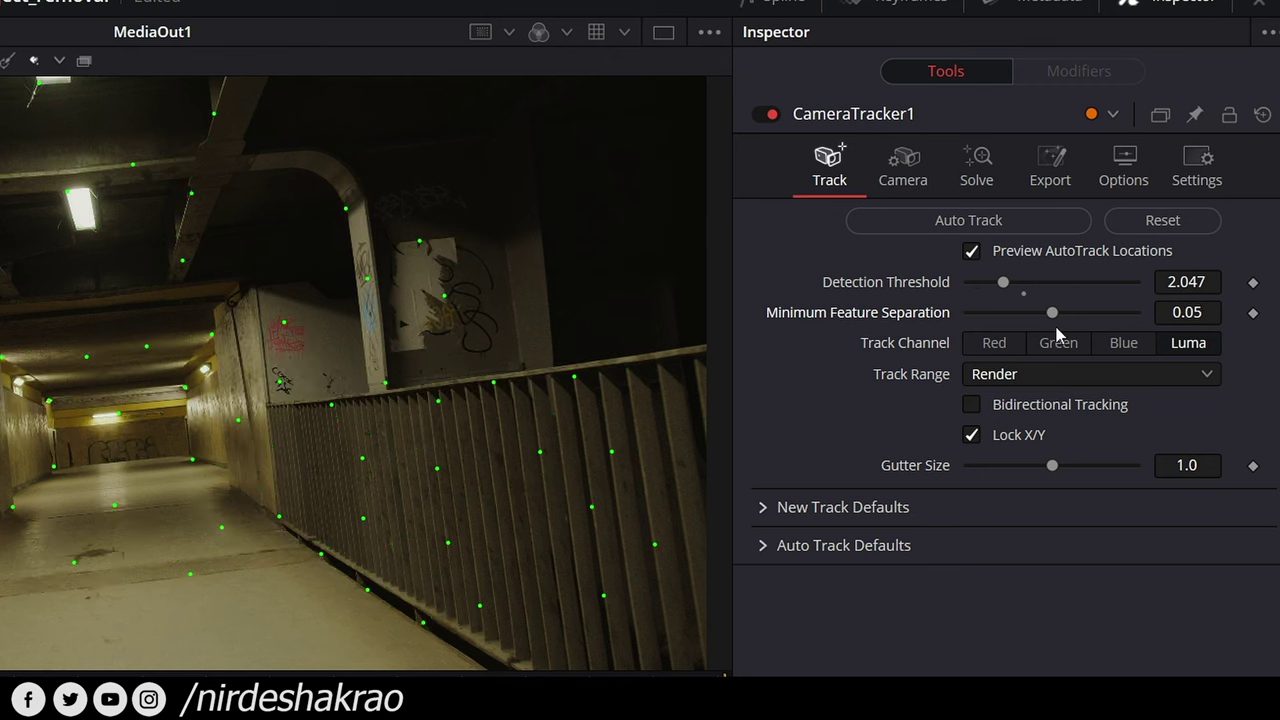
{"action": "left_click", "coordinate": [1024, 293]}
{"action": "left_click", "coordinate": [971, 251]}
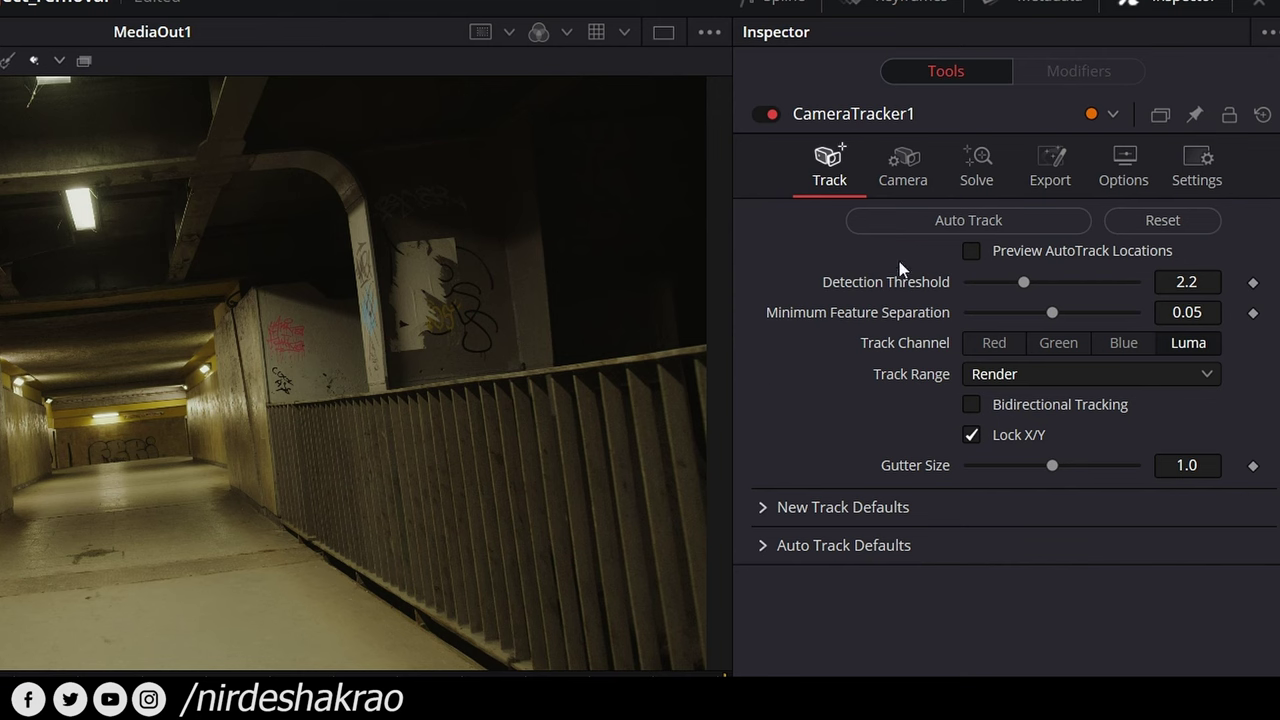
Run Auto Track on the tunnel clip, scrub to check track coverage, and show Camera settings.
{"action": "left_click", "coordinate": [970, 222]}
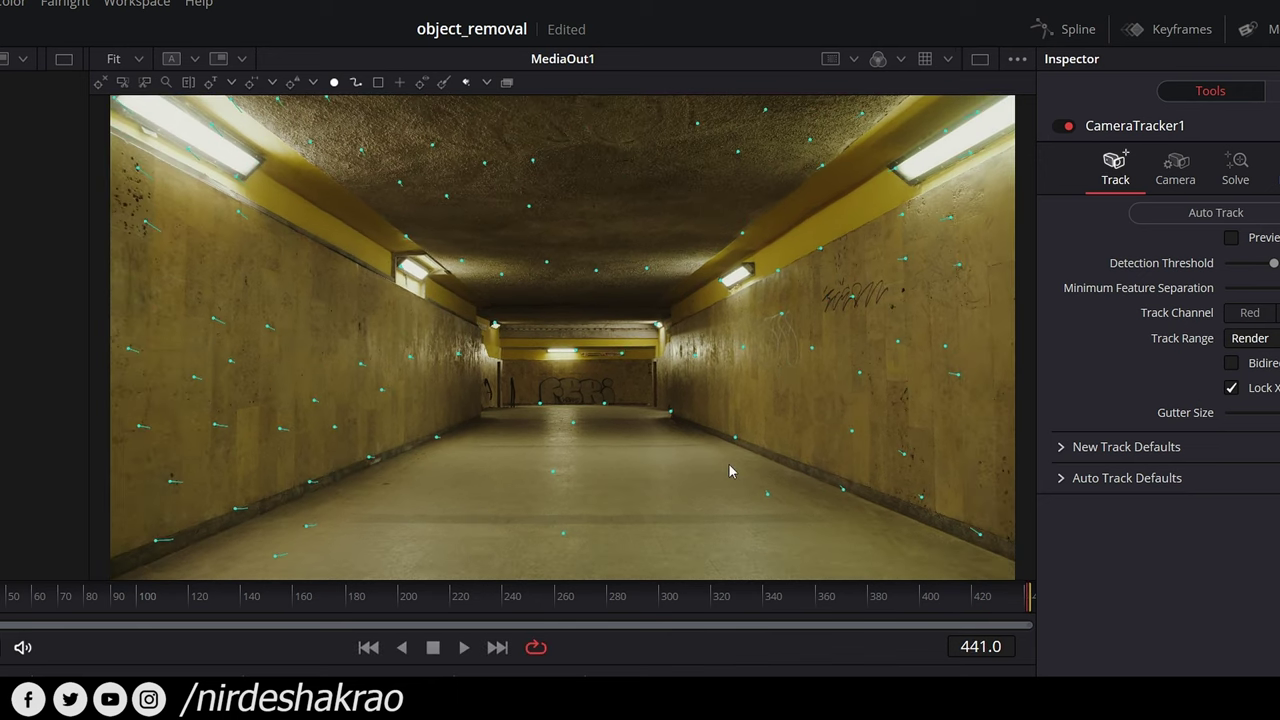
{"action": "left_click_drag", "start_coordinate": [889, 603], "coordinate": [98, 612]}
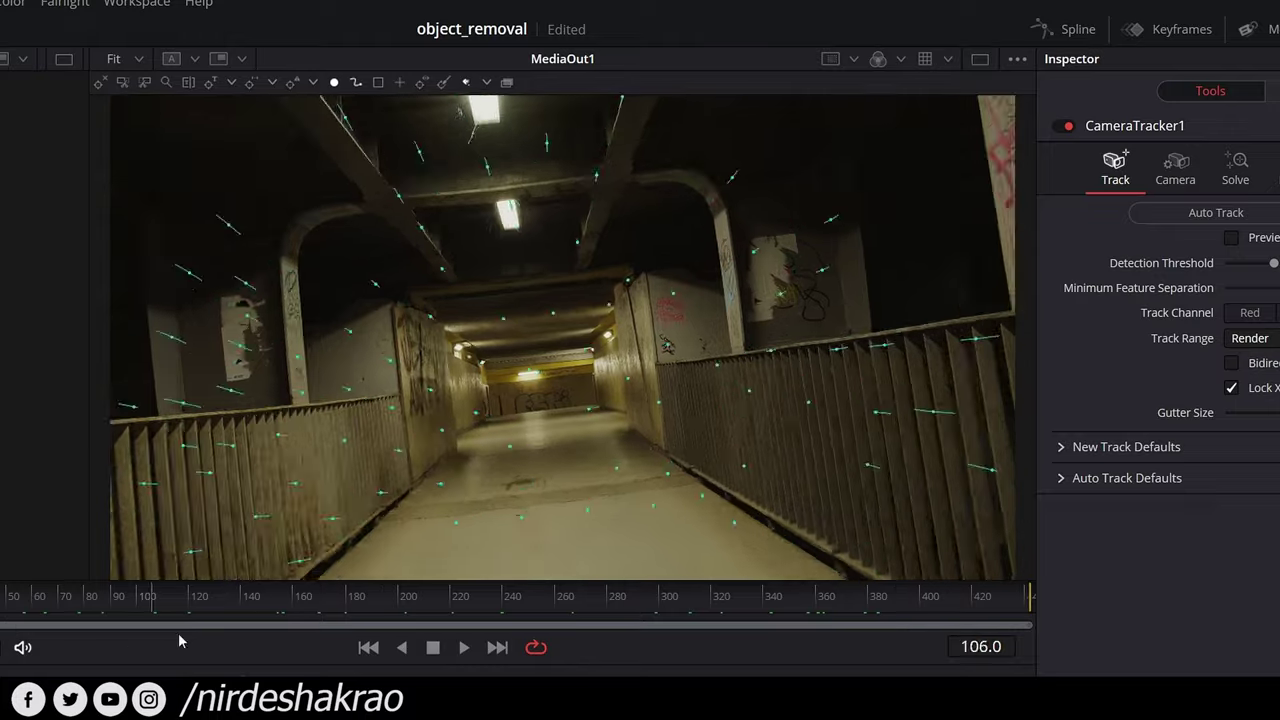
{"action": "left_click_drag", "start_coordinate": [98, 612], "coordinate": [2, 612]}
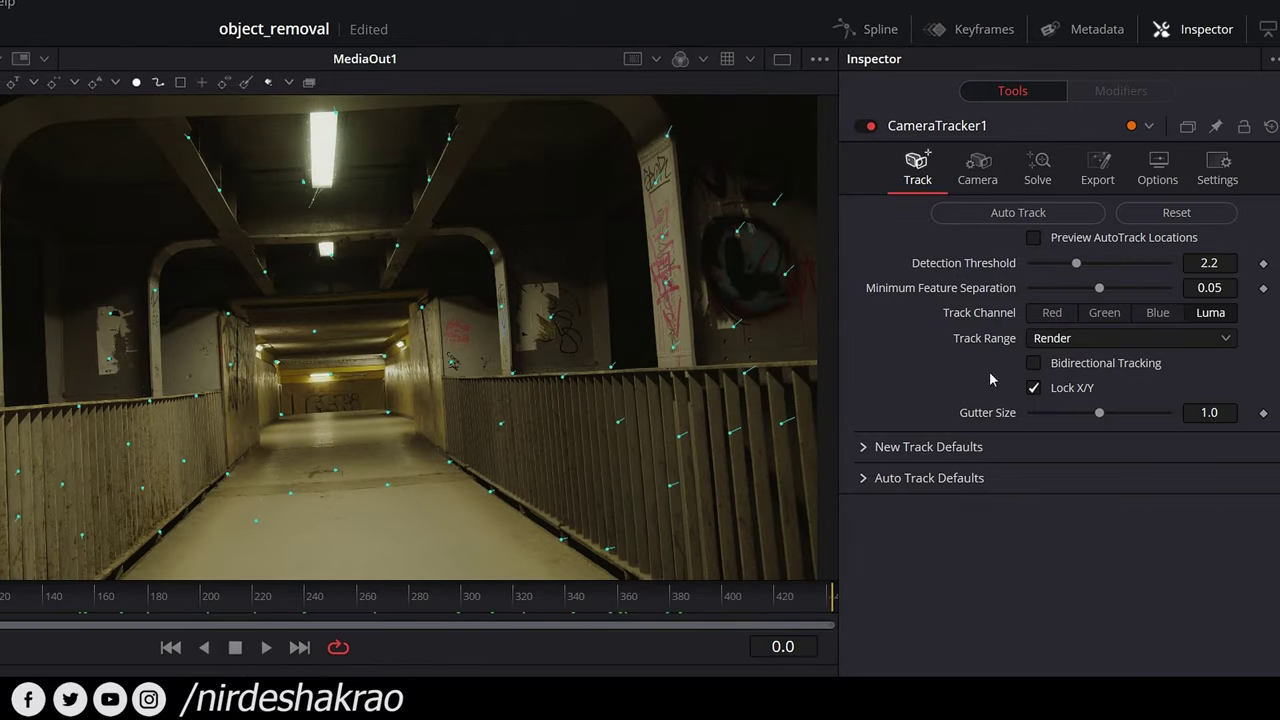
{"action": "left_click", "coordinate": [979, 178]}
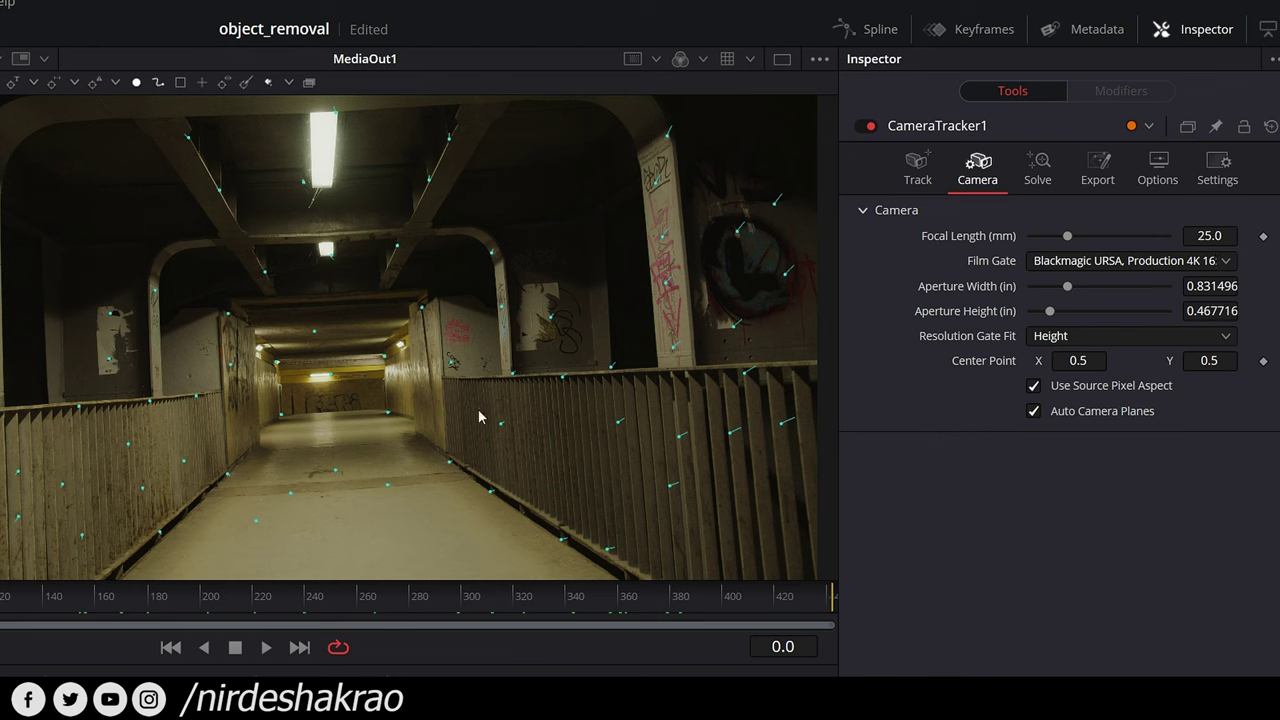
Solve the camera motion from the tracks and save the project.
{"action": "left_click", "coordinate": [1036, 182]}
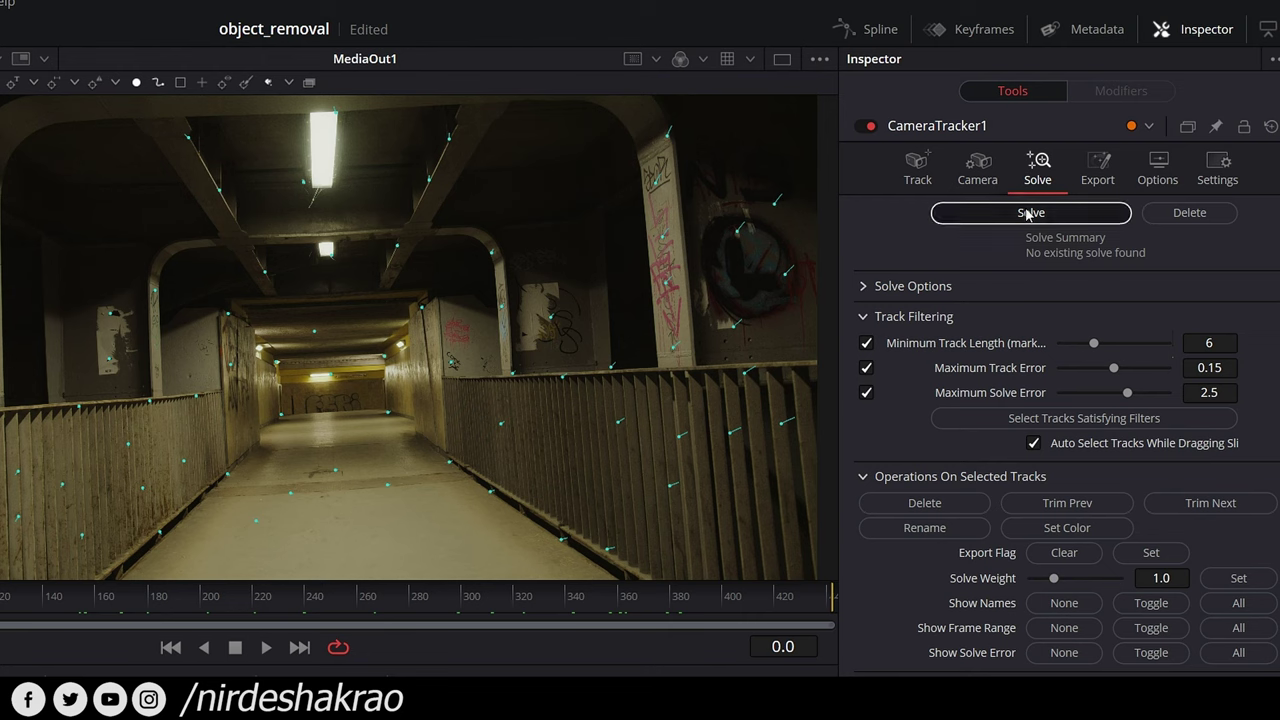
{"action": "left_click", "coordinate": [1028, 214]}
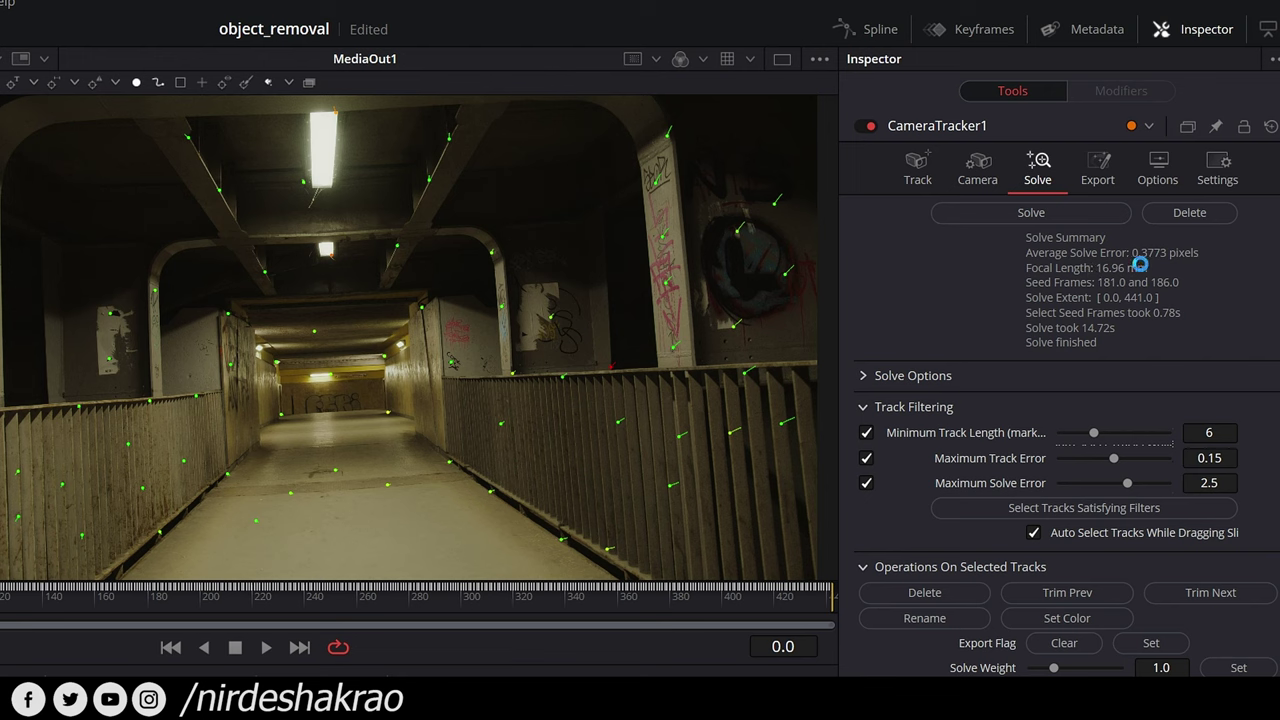
{"action": "key", "text": "ctrl+s"}
Delete the high-error track auto_39, re-solve the camera, and play back to check.
{"action": "mouse_move", "coordinate": [614, 372]}
{"action": "left_click", "coordinate": [613, 368]}
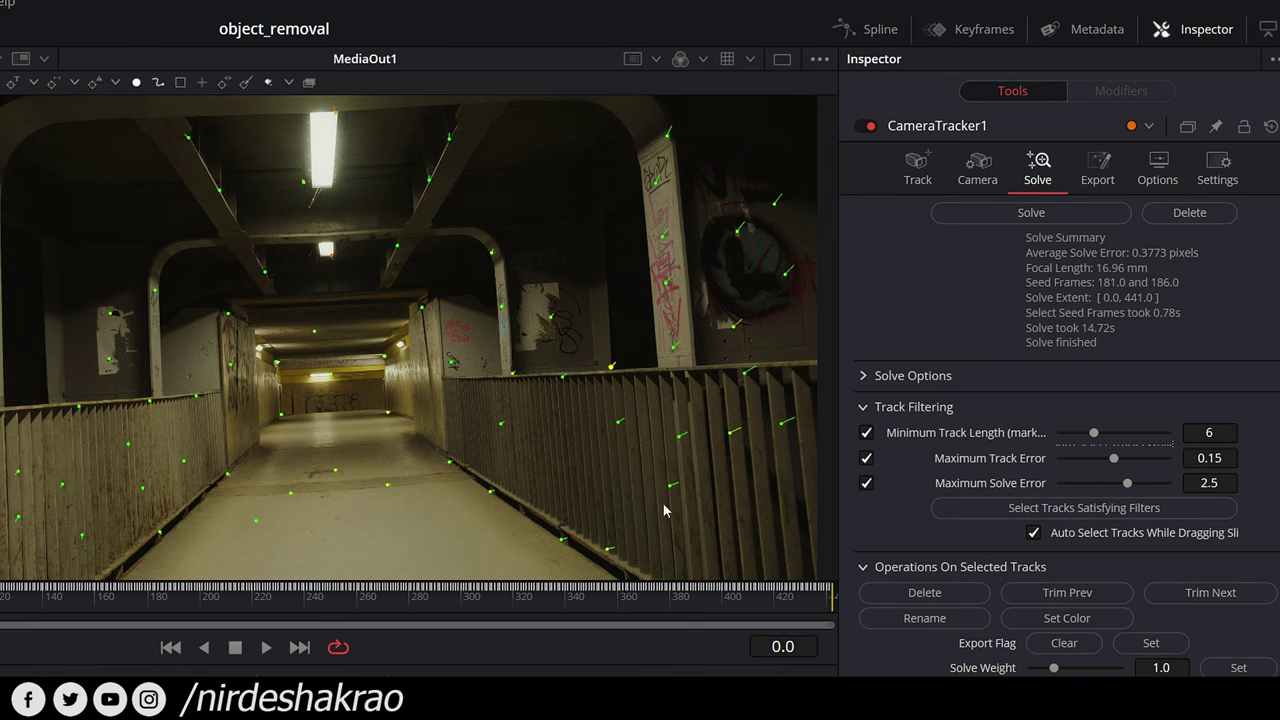
{"action": "left_click", "coordinate": [945, 594]}
{"action": "left_click", "coordinate": [1057, 218]}
{"action": "key", "text": "space"}
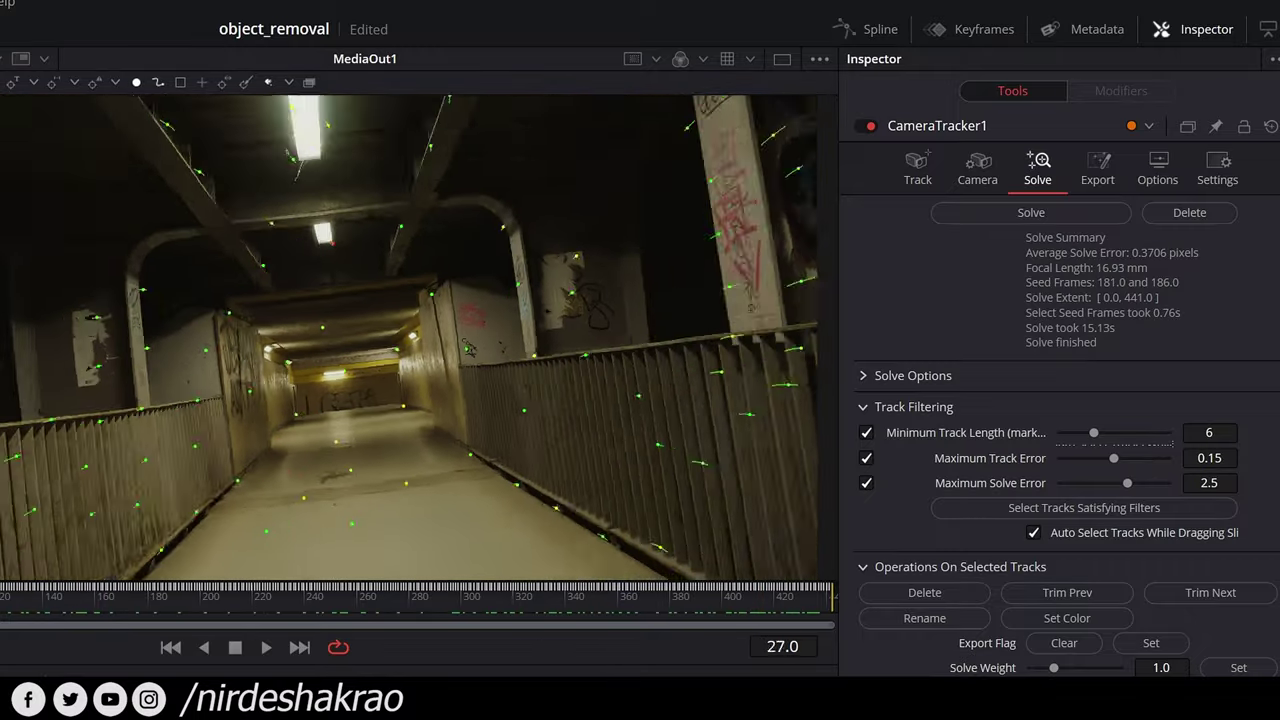
{"action": "key", "text": "space"}
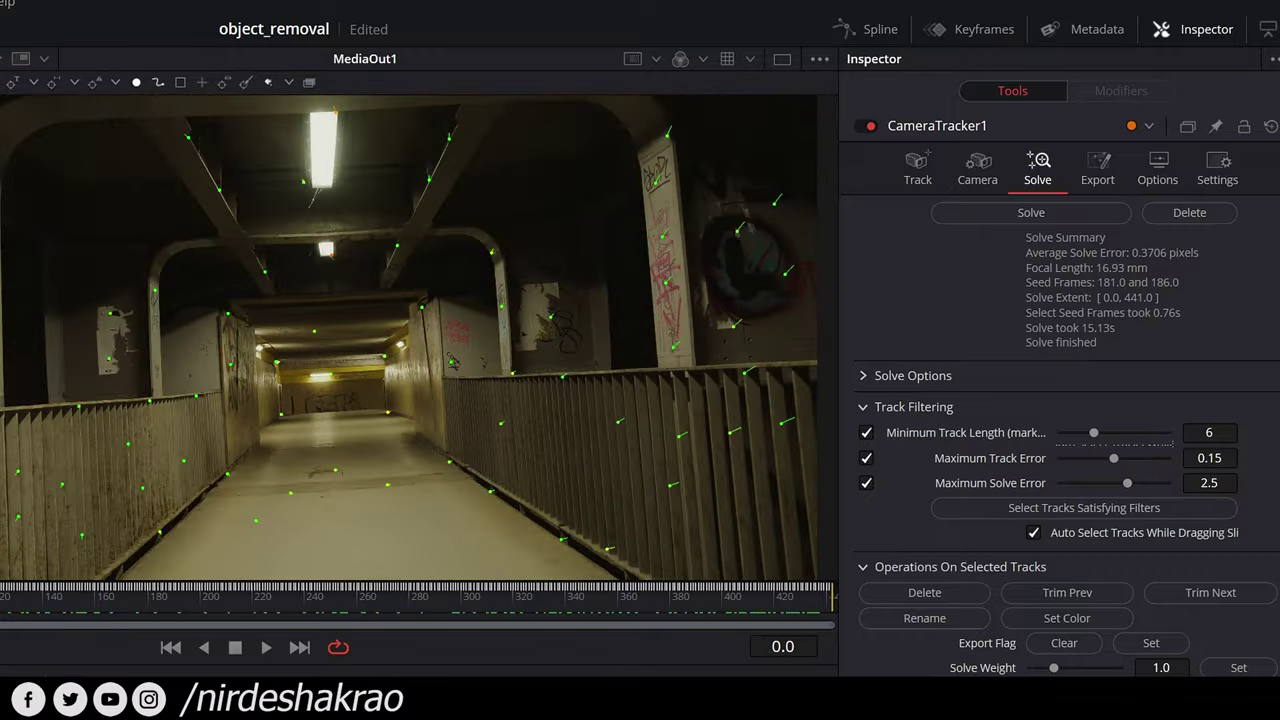
Look through the Track, Camera and Solve tabs before settling on the Export tab.
{"action": "left_click", "coordinate": [1104, 183]}
{"action": "left_click", "coordinate": [920, 178]}
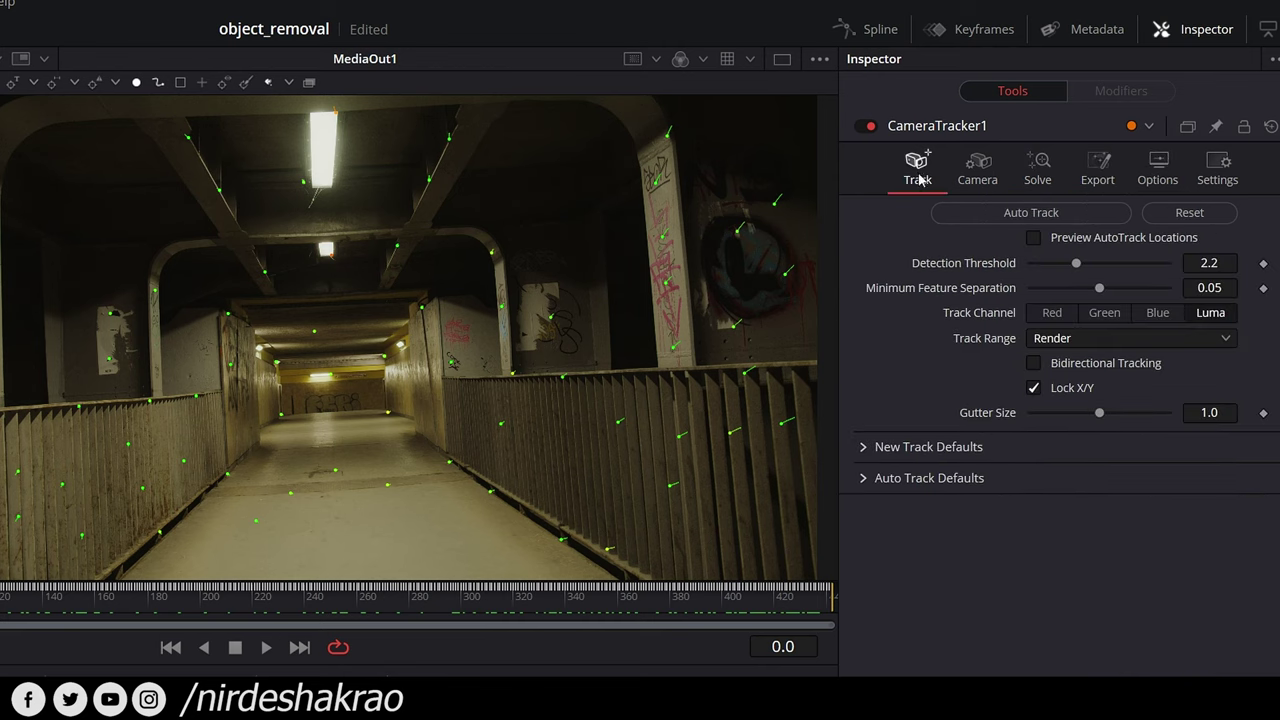
{"action": "left_click", "coordinate": [995, 180]}
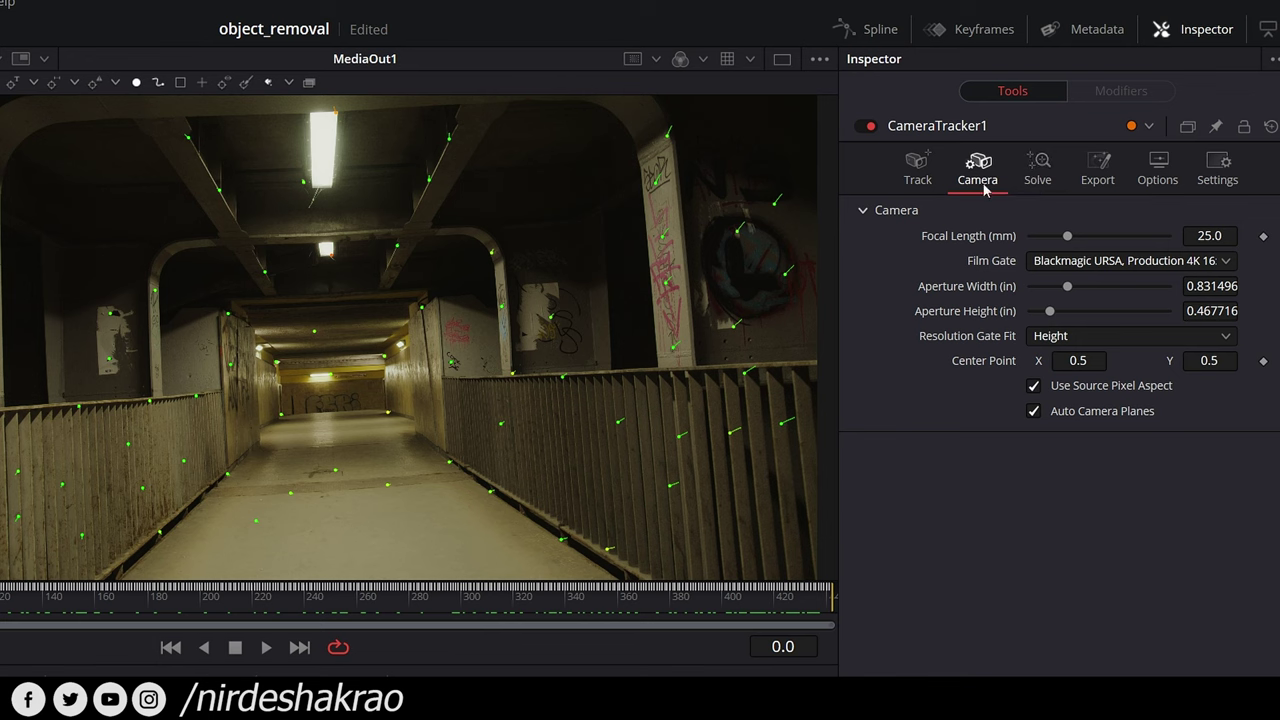
{"action": "left_click", "coordinate": [1040, 168]}
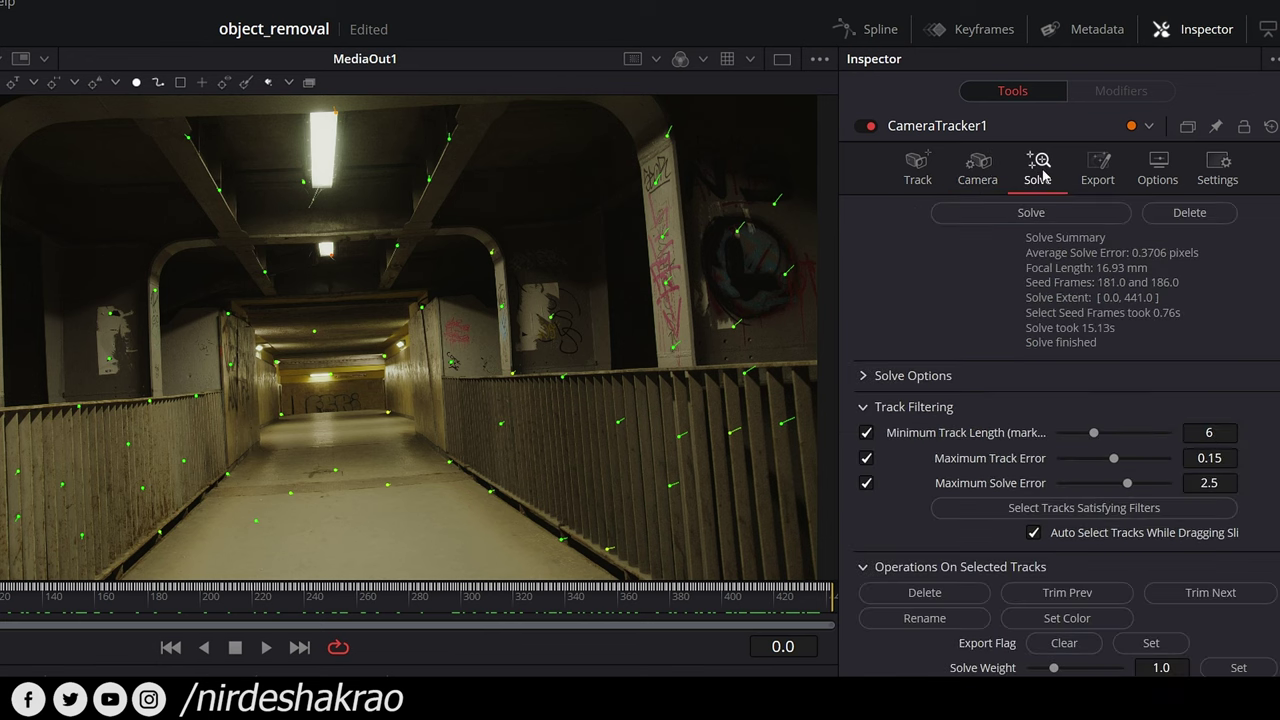
{"action": "left_click", "coordinate": [1106, 175]}
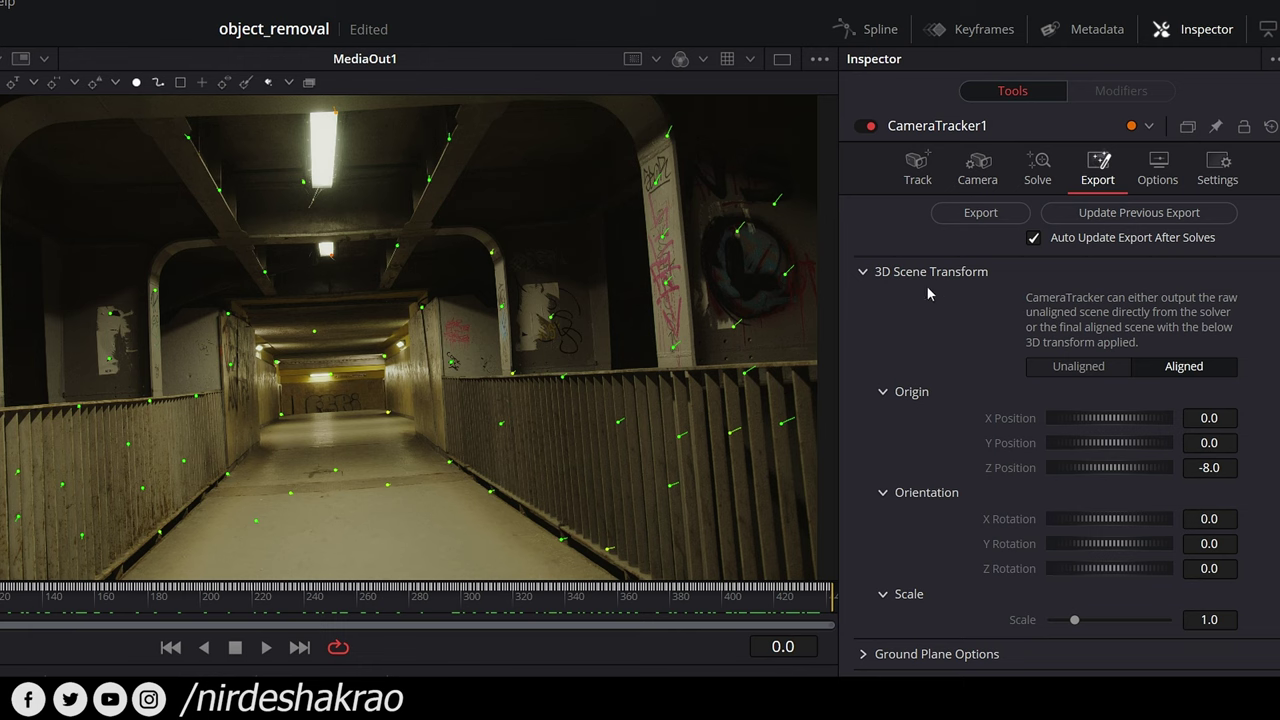
Expand Ground Plane Options and Export Options, leaving Animation on Animate Camera.
{"action": "left_click", "coordinate": [864, 655]}
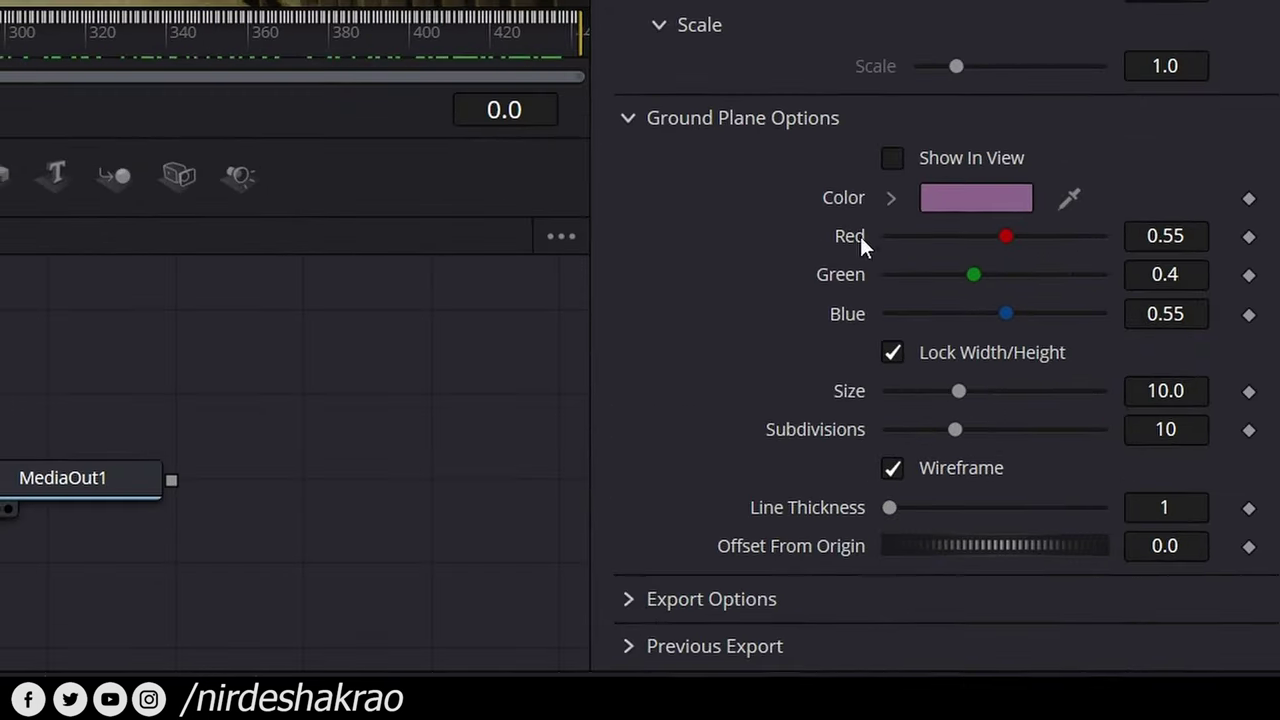
{"action": "left_click", "coordinate": [626, 600]}
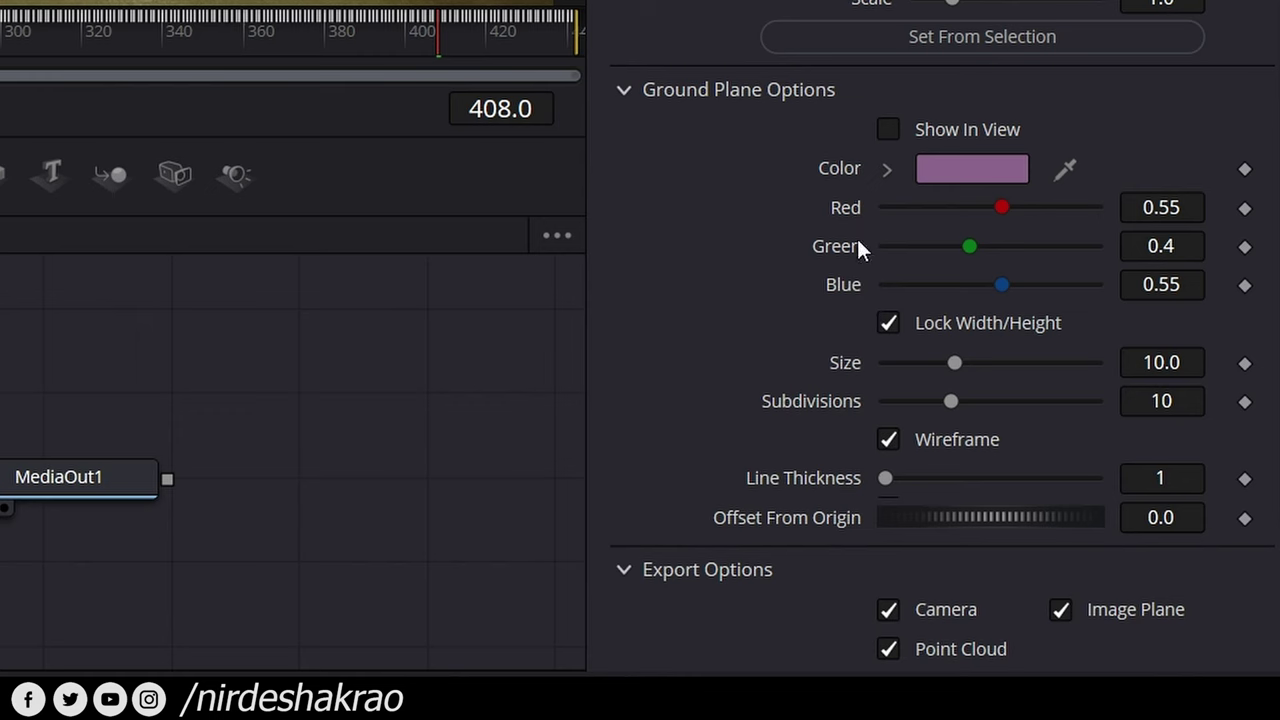
{"action": "scroll", "coordinate": [758, 413], "scroll_direction": "down", "scroll_amount": 4}
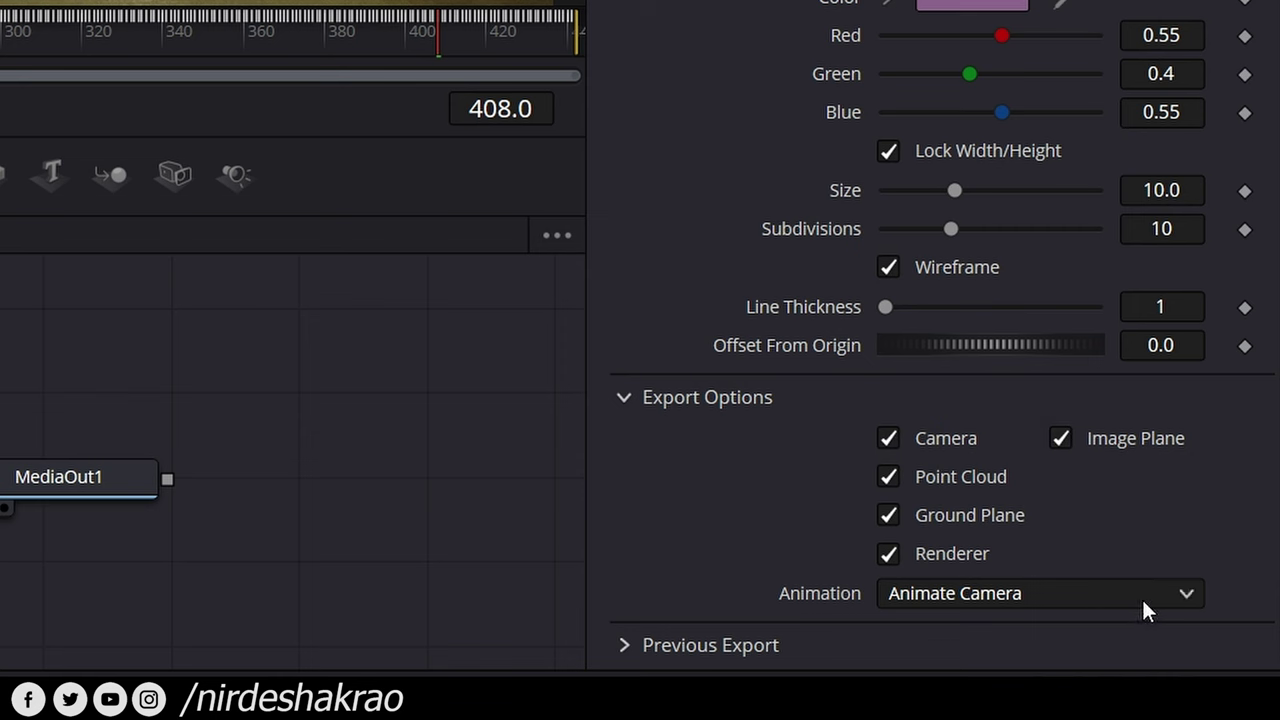
{"action": "left_click", "coordinate": [1191, 597]}
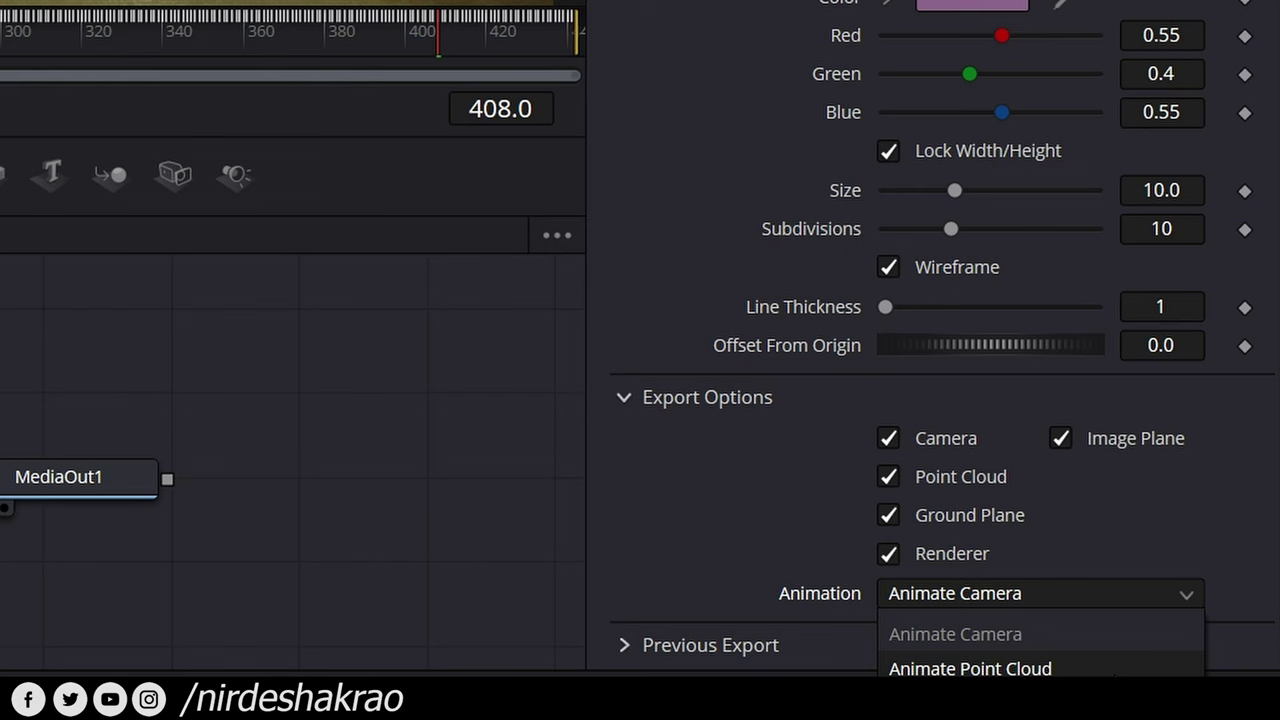
{"action": "left_click", "coordinate": [1206, 577]}
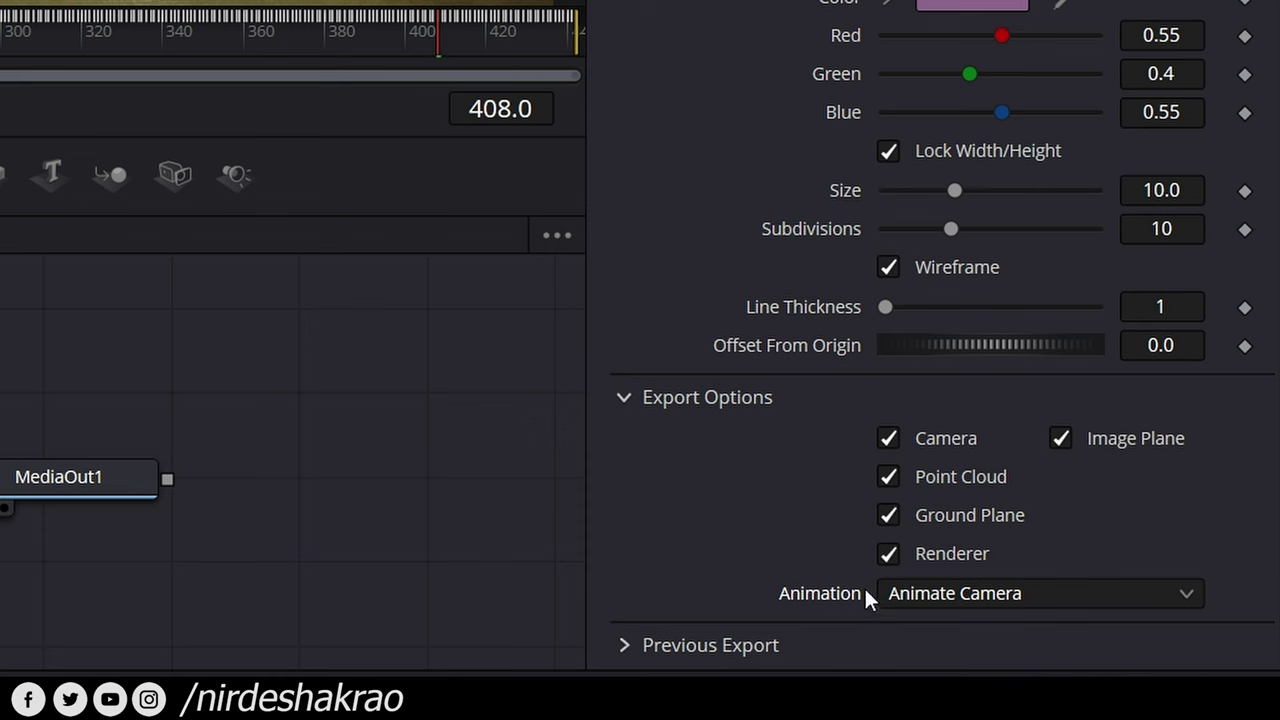
{"action": "left_click", "coordinate": [1186, 597]}
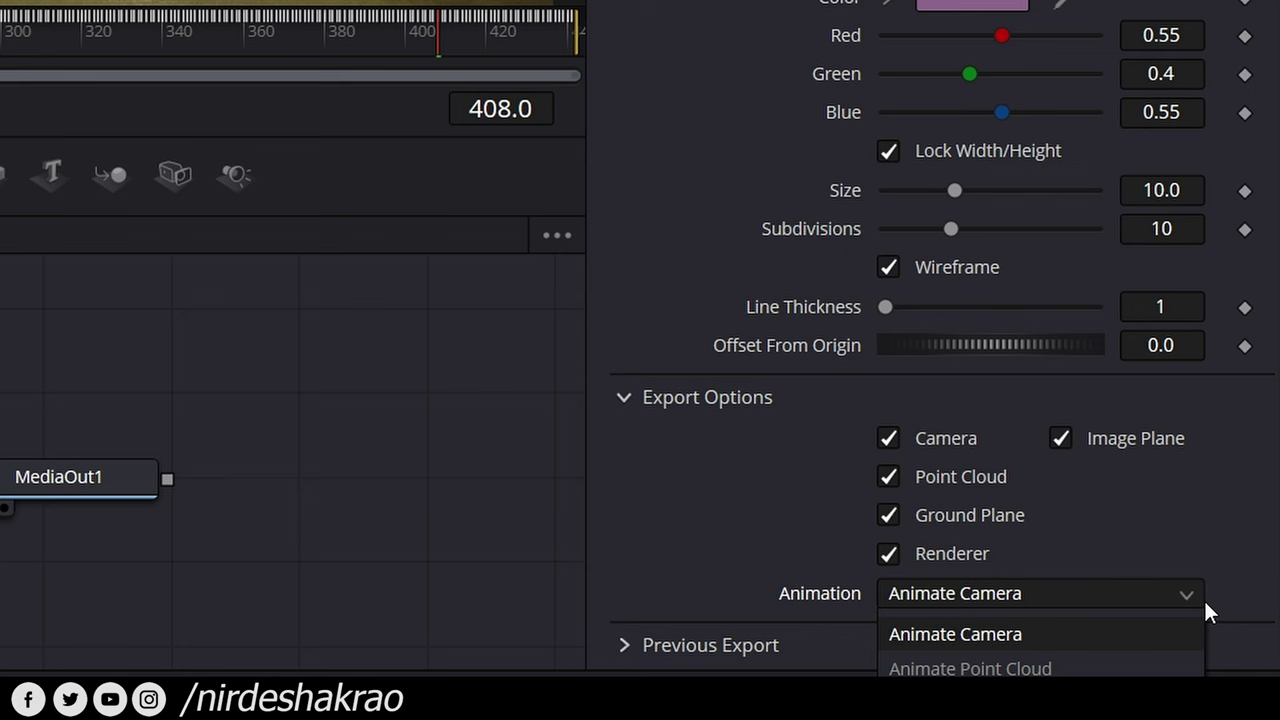
{"action": "left_click", "coordinate": [1206, 604]}
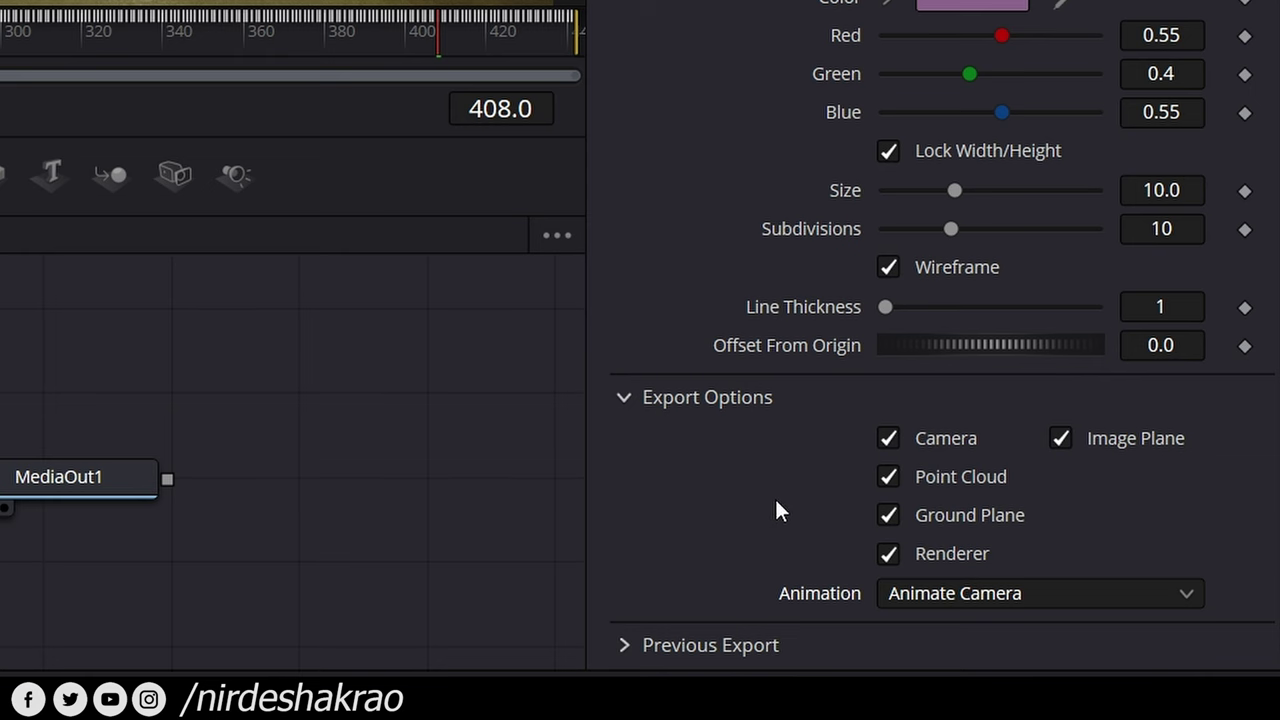
{"action": "scroll", "coordinate": [795, 500], "scroll_direction": "up", "scroll_amount": 5}
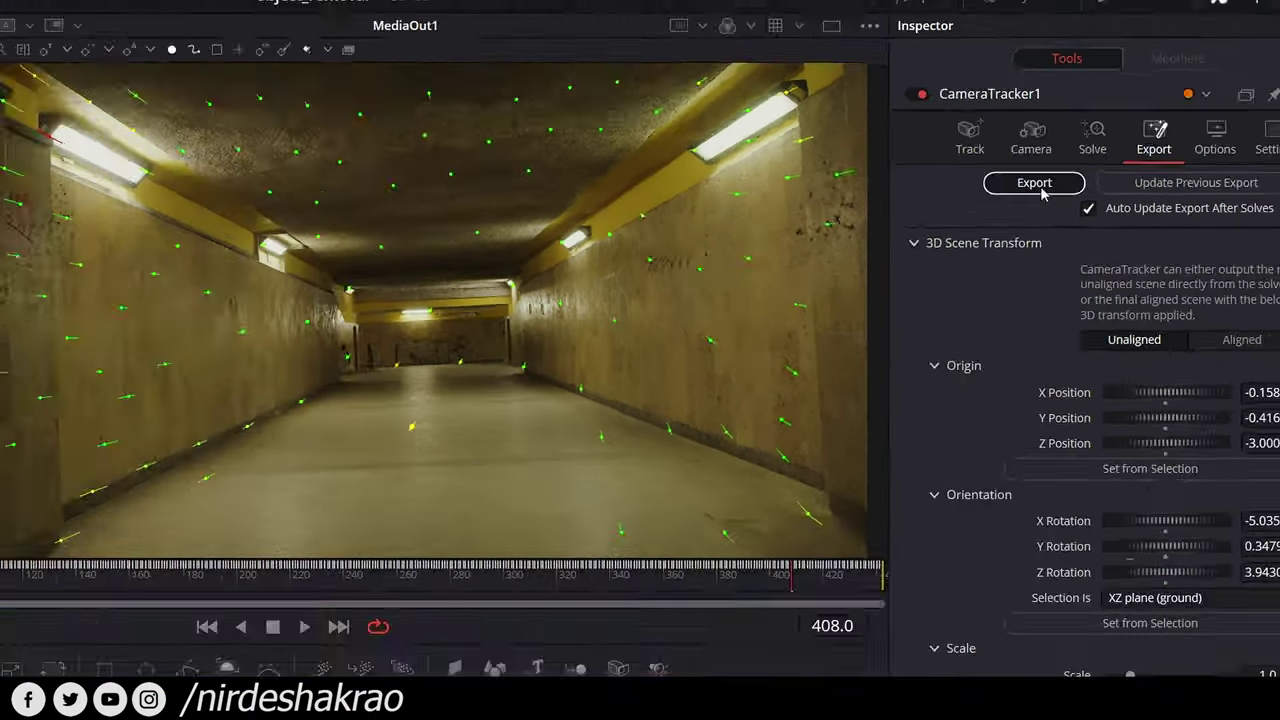
Export the tracked camera as 3D scene nodes and move them down under Merge3D1.
{"action": "left_click", "coordinate": [1038, 185]}
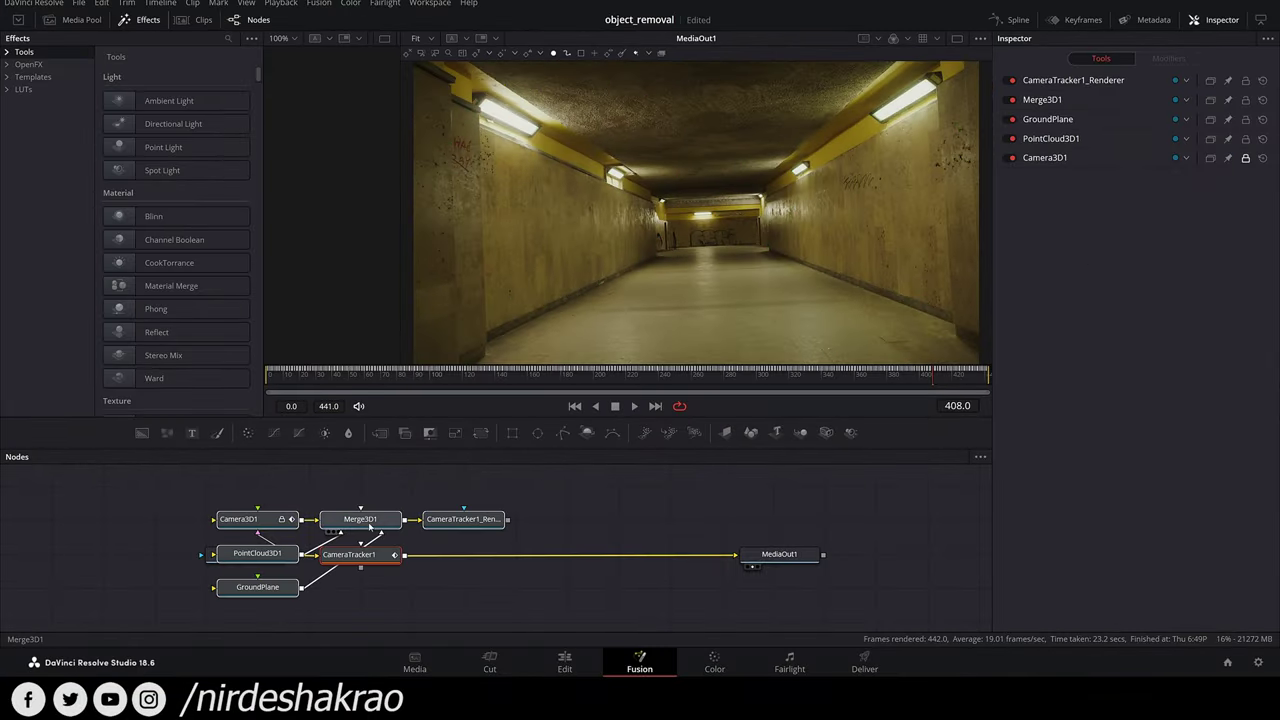
{"action": "left_click_drag", "start_coordinate": [369, 525], "coordinate": [502, 536]}
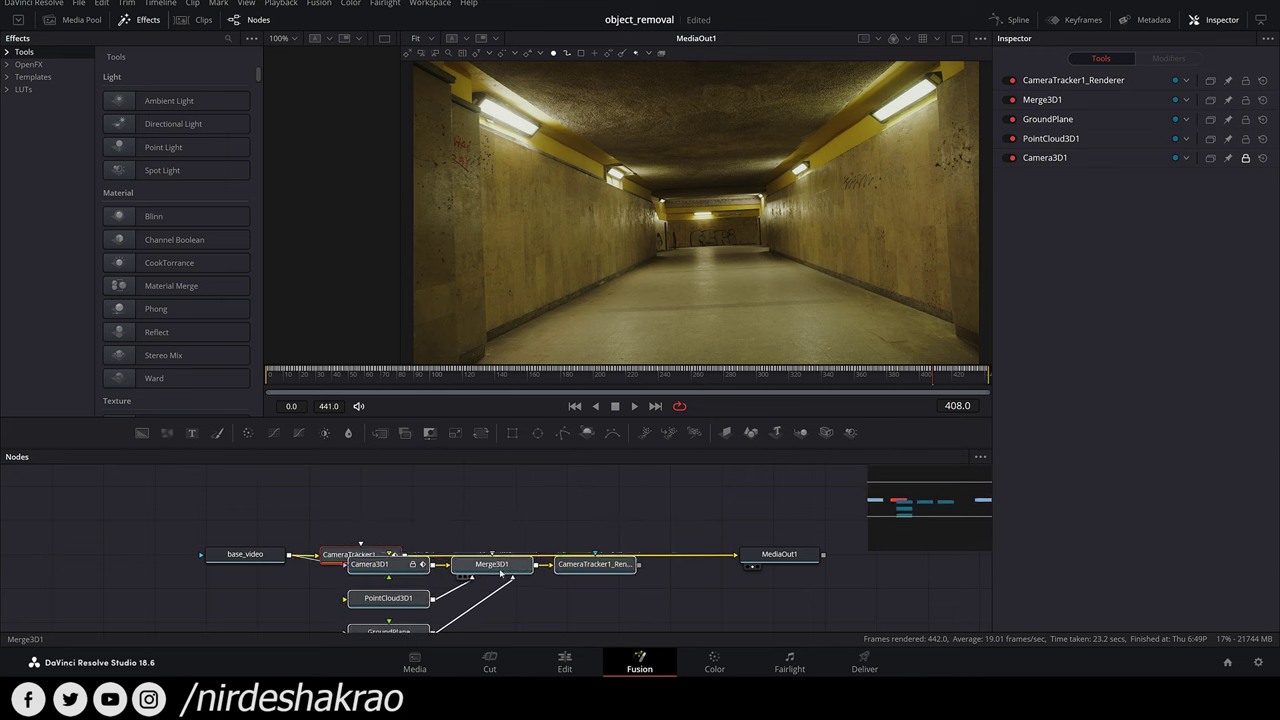
{"action": "mouse_move", "coordinate": [478, 538]}
{"action": "left_mouse_down"}
{"action": "mouse_move", "coordinate": [458, 564]}
{"action": "mouse_move", "coordinate": [508, 548]}
{"action": "left_mouse_up"}
{"action": "scroll", "coordinate": [623, 543], "scroll_direction": "down", "scroll_amount": 1}
{"action": "scroll", "coordinate": [623, 543], "scroll_direction": "down", "scroll_amount": 1}
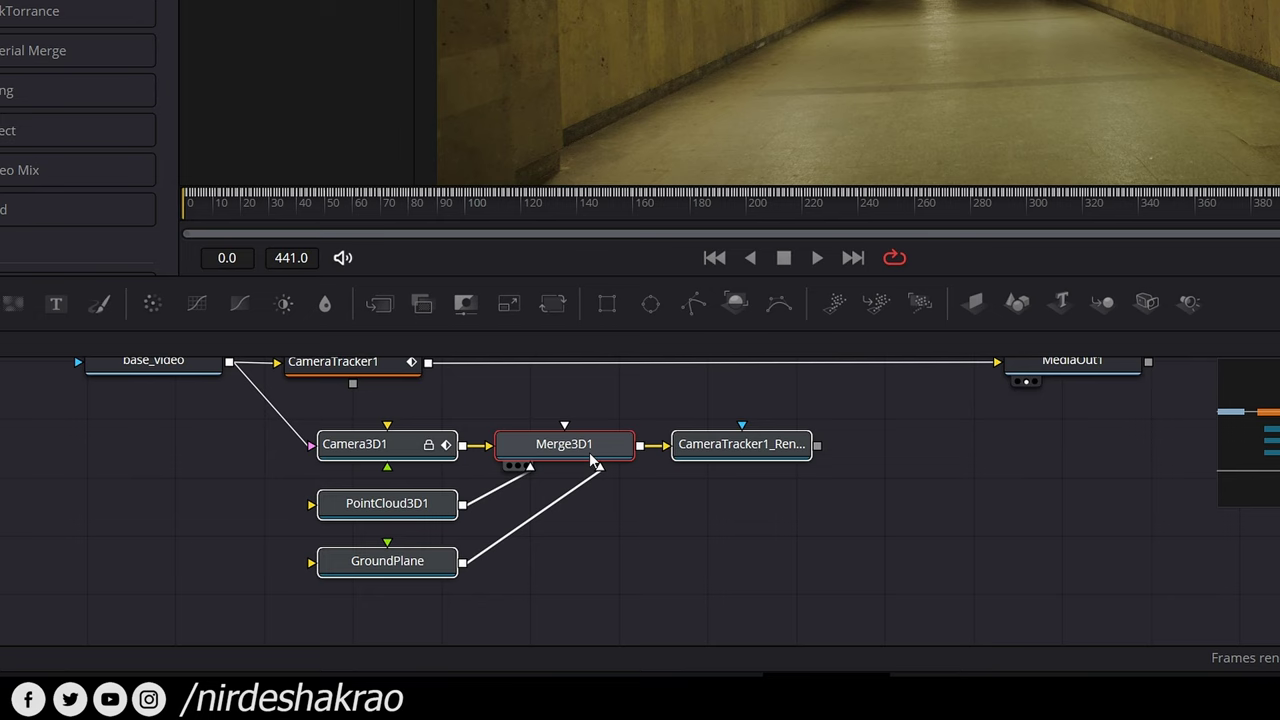
{"action": "left_click_drag", "start_coordinate": [589, 452], "coordinate": [557, 498]}
{"action": "scroll", "coordinate": [692, 520], "scroll_direction": "up", "scroll_amount": 1}
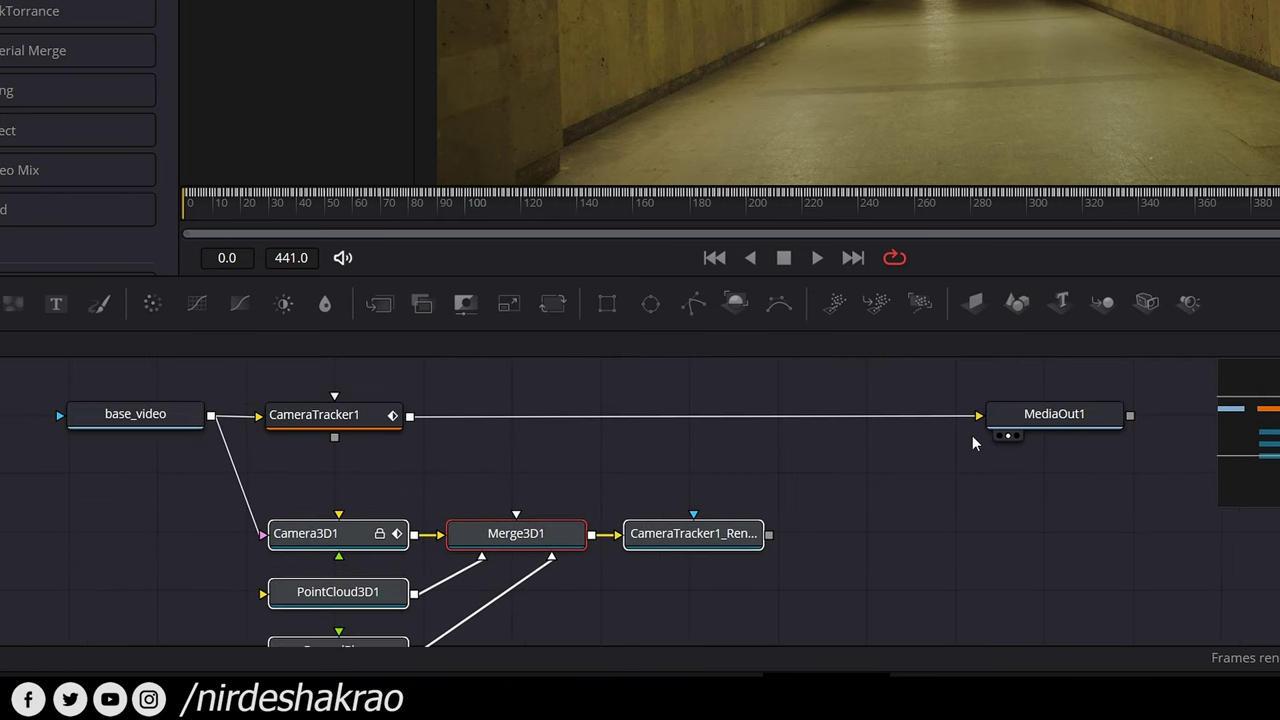
Try feeding the render node into MediaOut1, then undo that connection.
{"action": "left_click", "coordinate": [836, 443]}
{"action": "left_click_drag", "start_coordinate": [978, 414], "coordinate": [812, 446]}
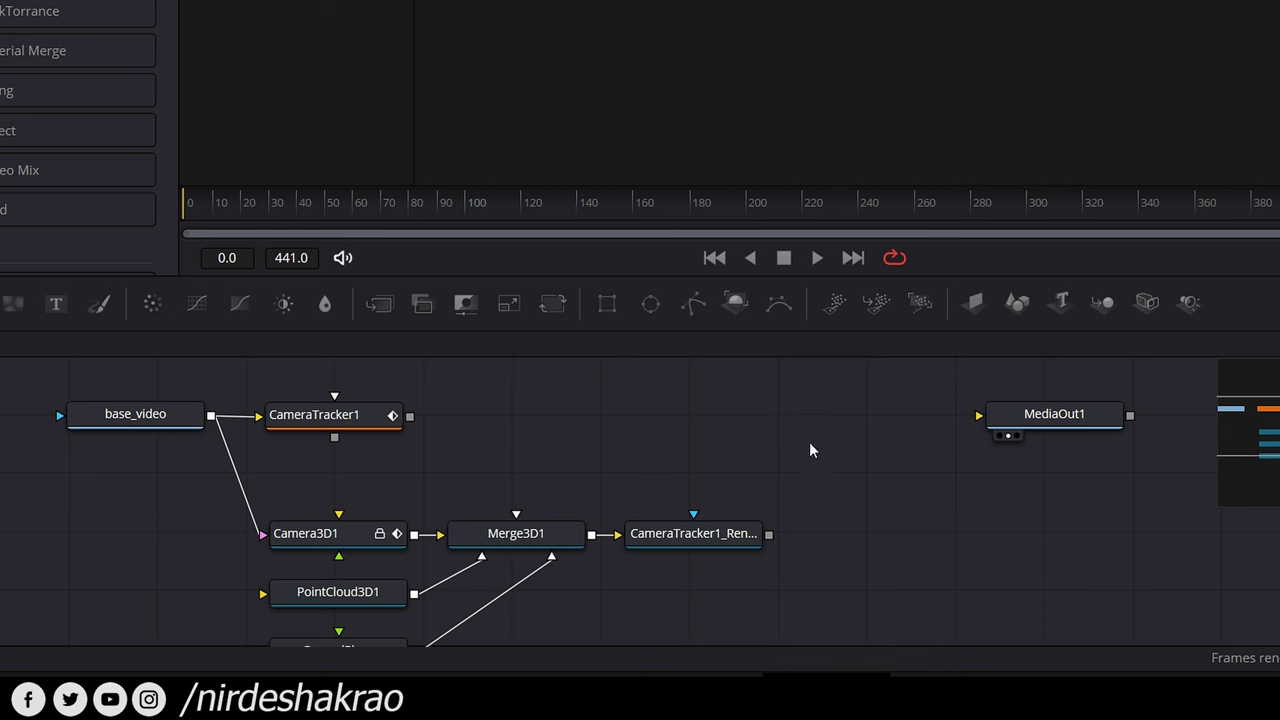
{"action": "left_click_drag", "start_coordinate": [768, 534], "coordinate": [1010, 418]}
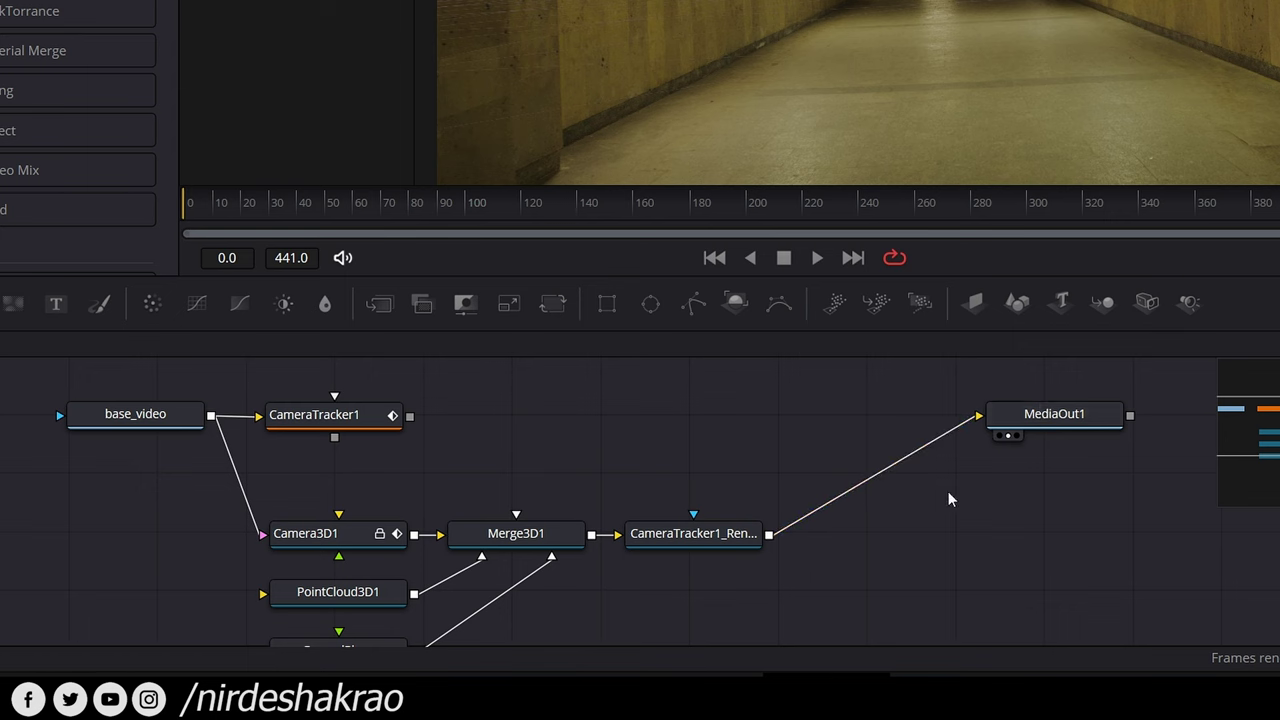
{"action": "key", "text": "ctrl+z"}
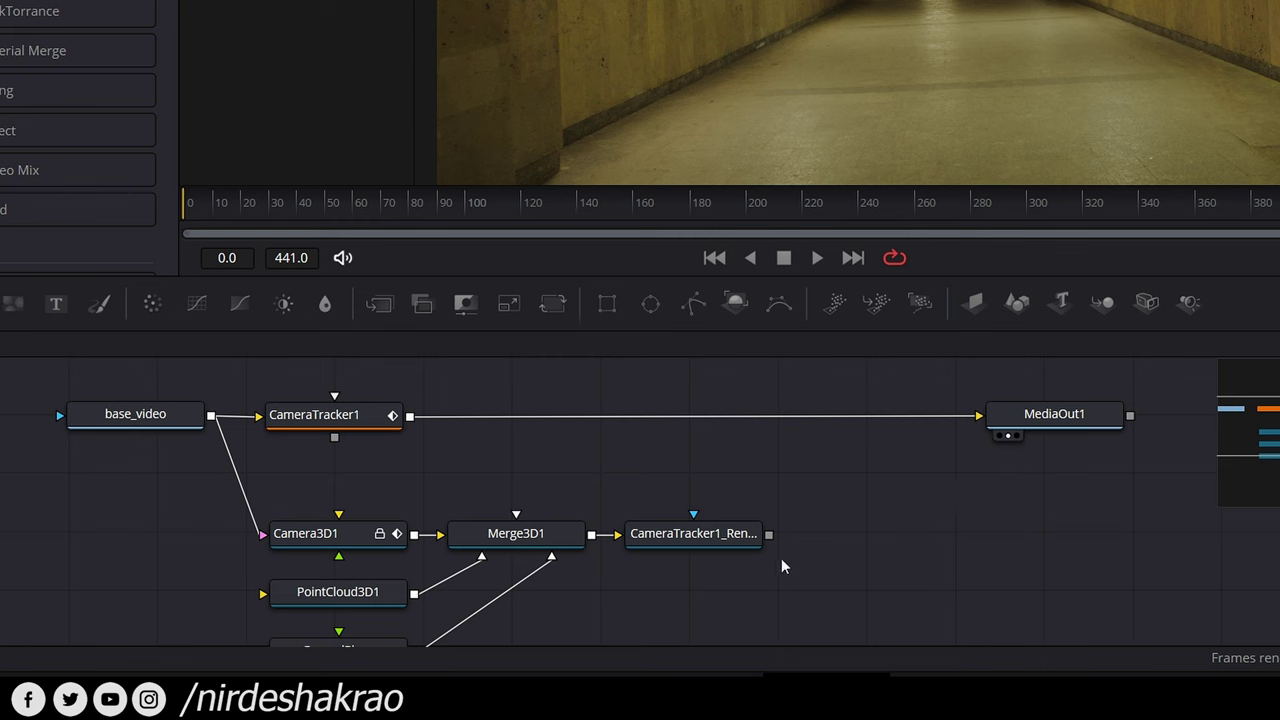
Select Merge3D1, Camera3D1, PointCloud3D1, GroundPlane and CameraTracker1_Renderer one by one.
{"action": "scroll", "coordinate": [880, 556], "scroll_direction": "down", "scroll_amount": 1}
{"action": "left_click_drag", "start_coordinate": [808, 458], "coordinate": [254, 634]}
{"action": "left_click", "coordinate": [764, 603]}
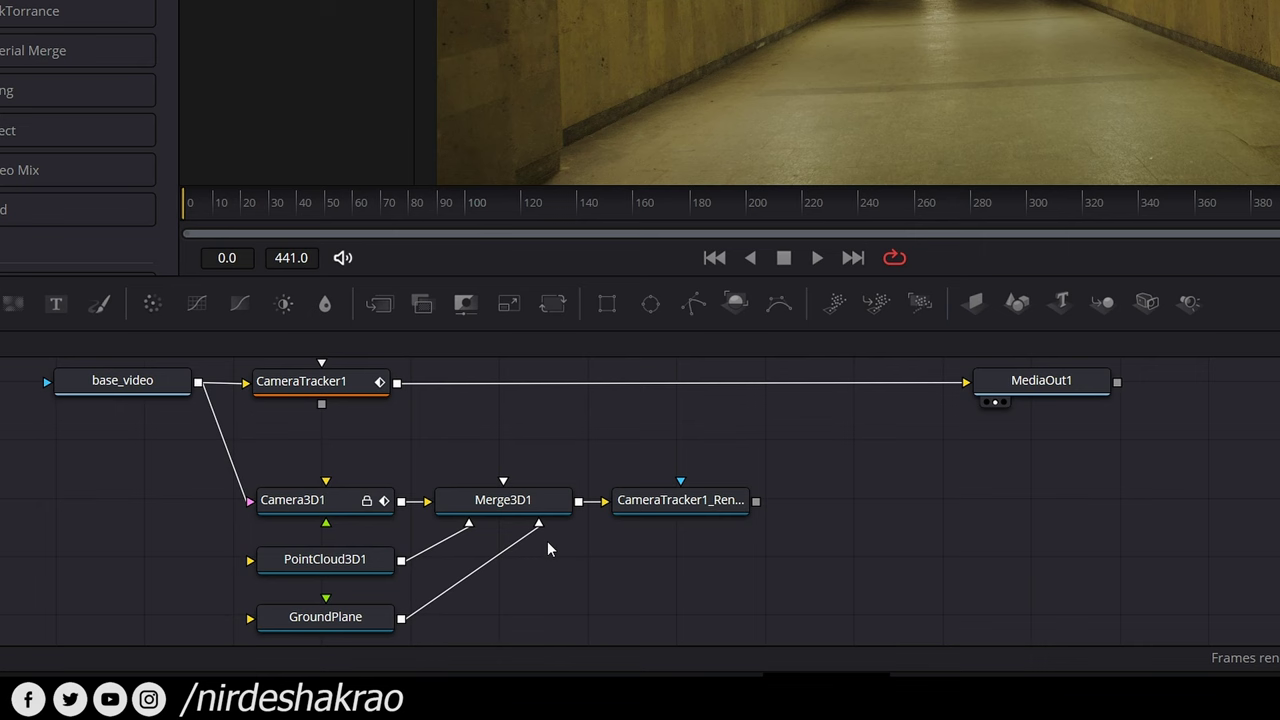
{"action": "left_click", "coordinate": [512, 503]}
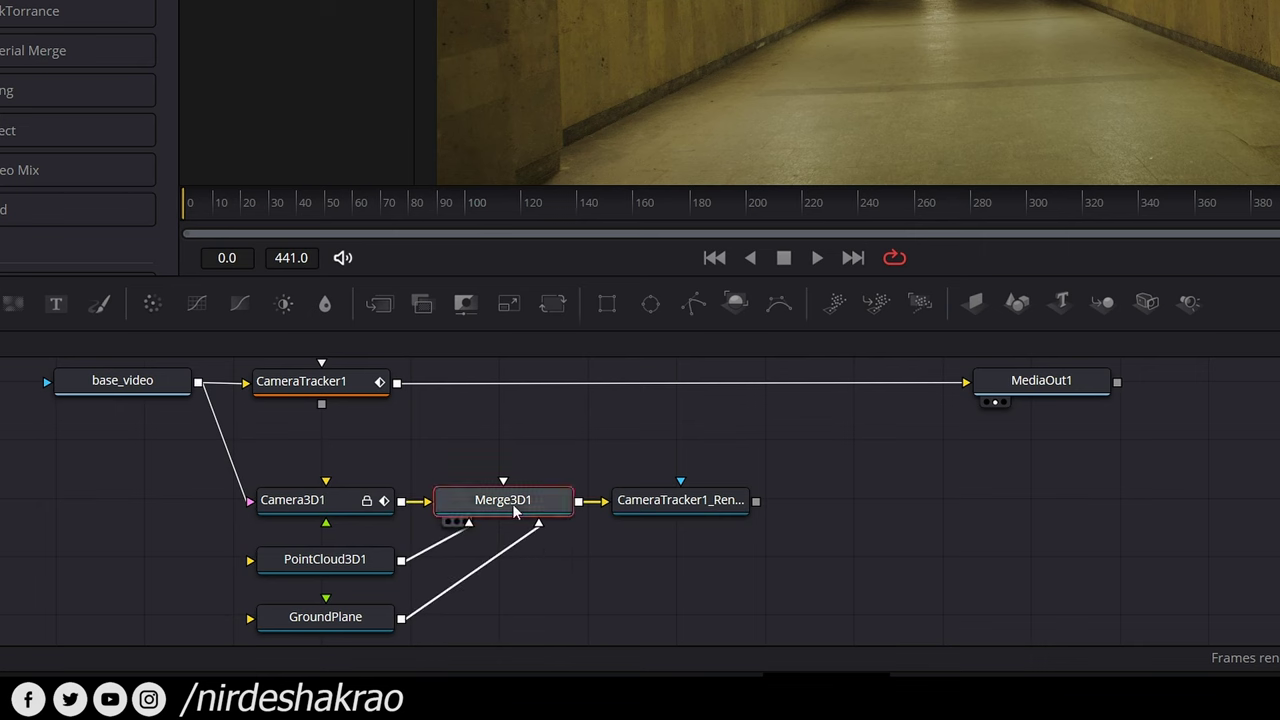
{"action": "left_click", "coordinate": [321, 503]}
{"action": "left_click", "coordinate": [336, 570]}
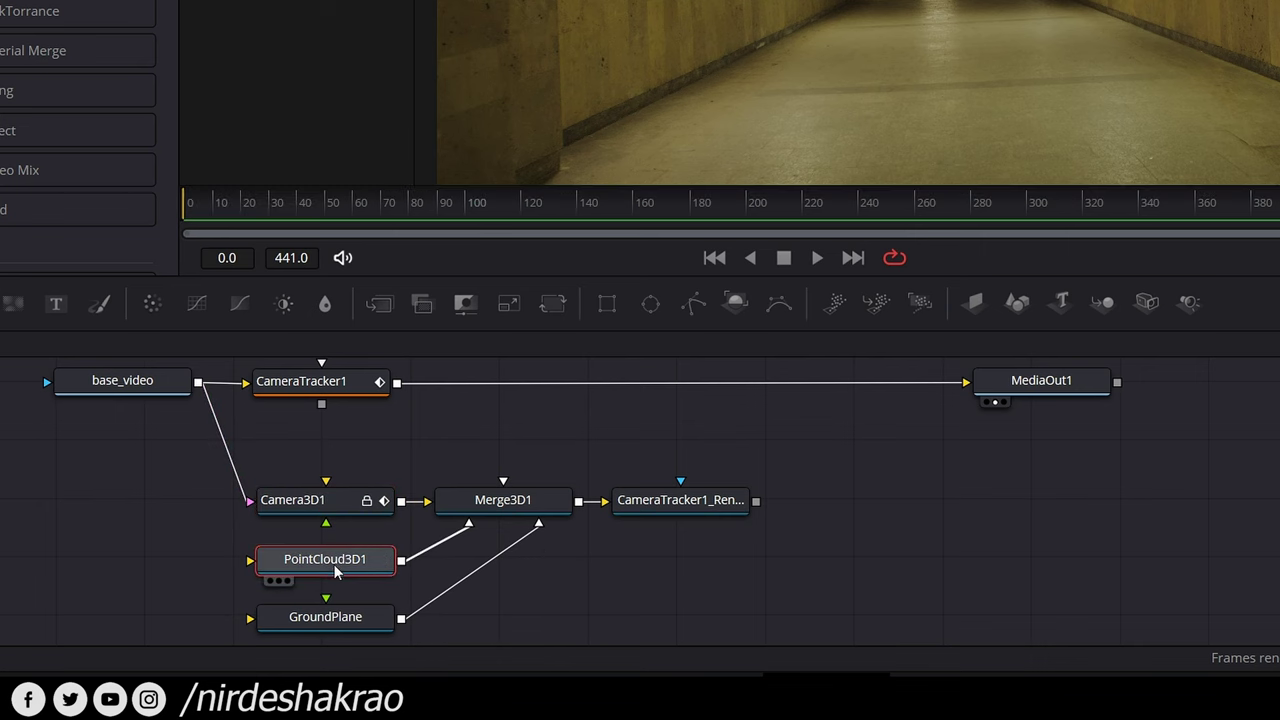
{"action": "left_click", "coordinate": [341, 624]}
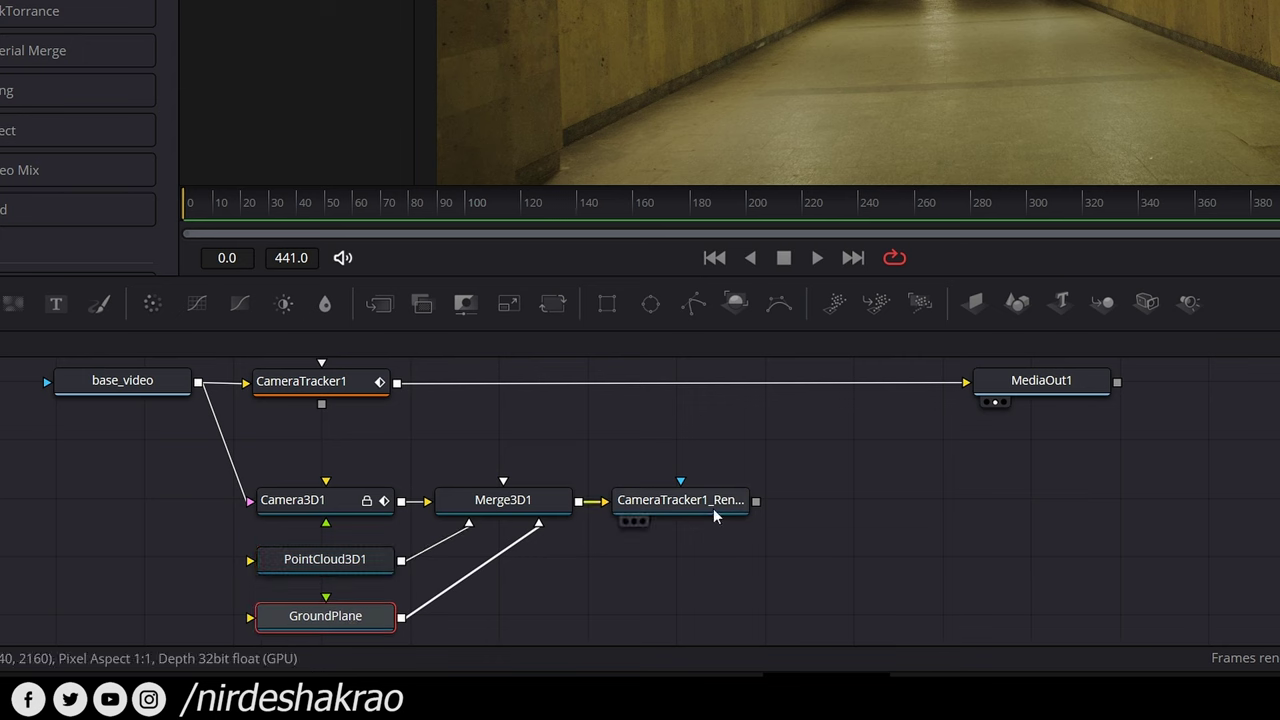
{"action": "left_click", "coordinate": [716, 510]}
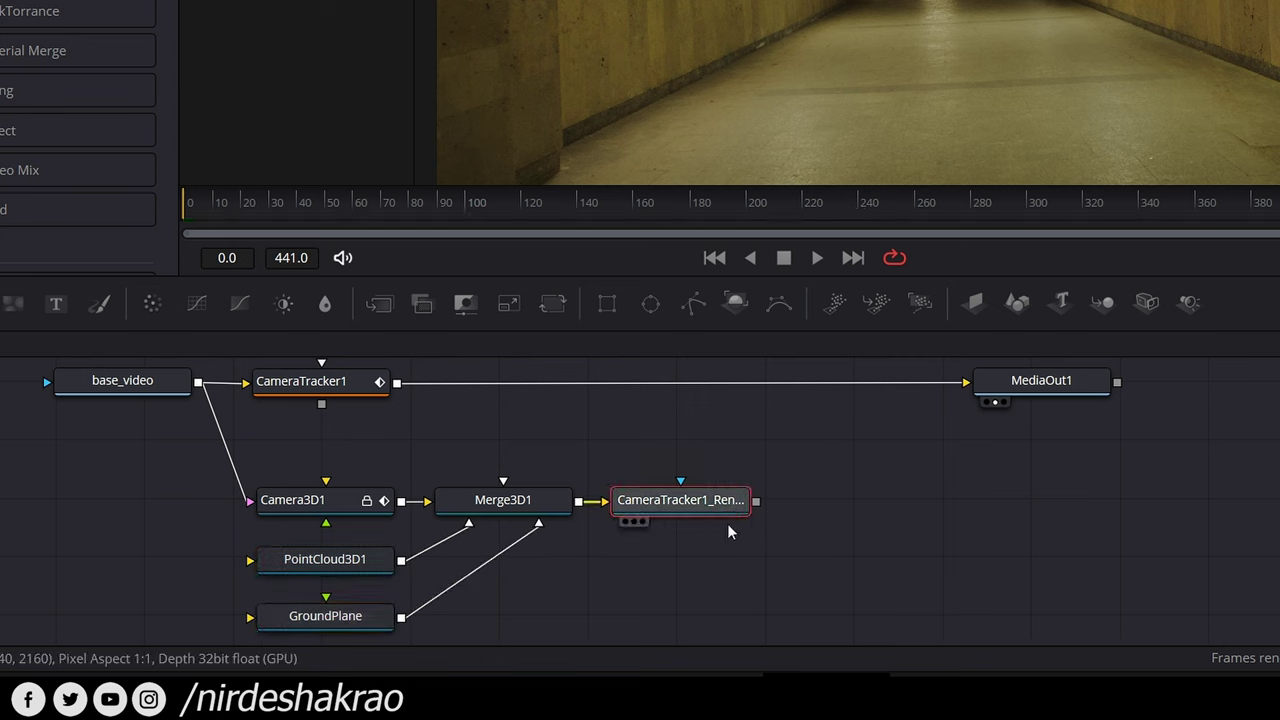
Rename CameraTracker1_Renderer to Renderer by deleting its 'CameraTracker1_' prefix.
{"action": "mouse_move", "coordinate": [688, 511]}
{"action": "key", "text": "F2"}
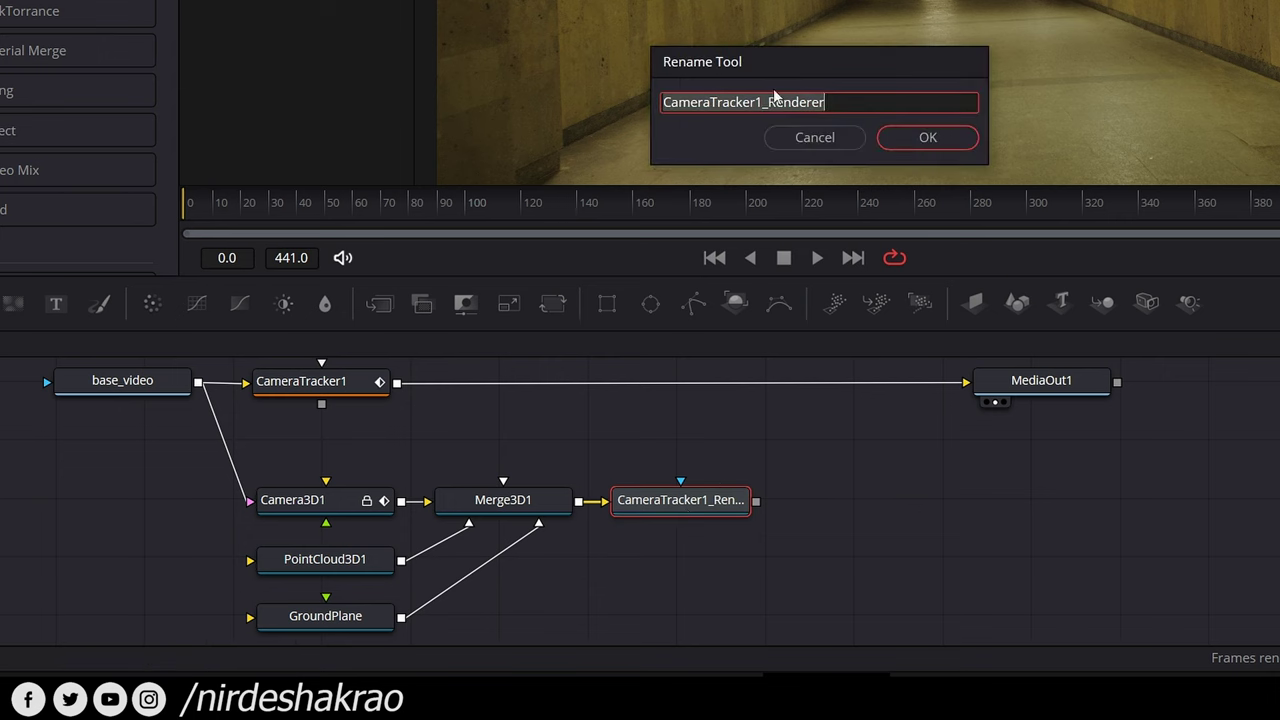
{"action": "left_click_drag", "start_coordinate": [768, 102], "coordinate": [616, 107]}
{"action": "key", "text": "BackSpace"}
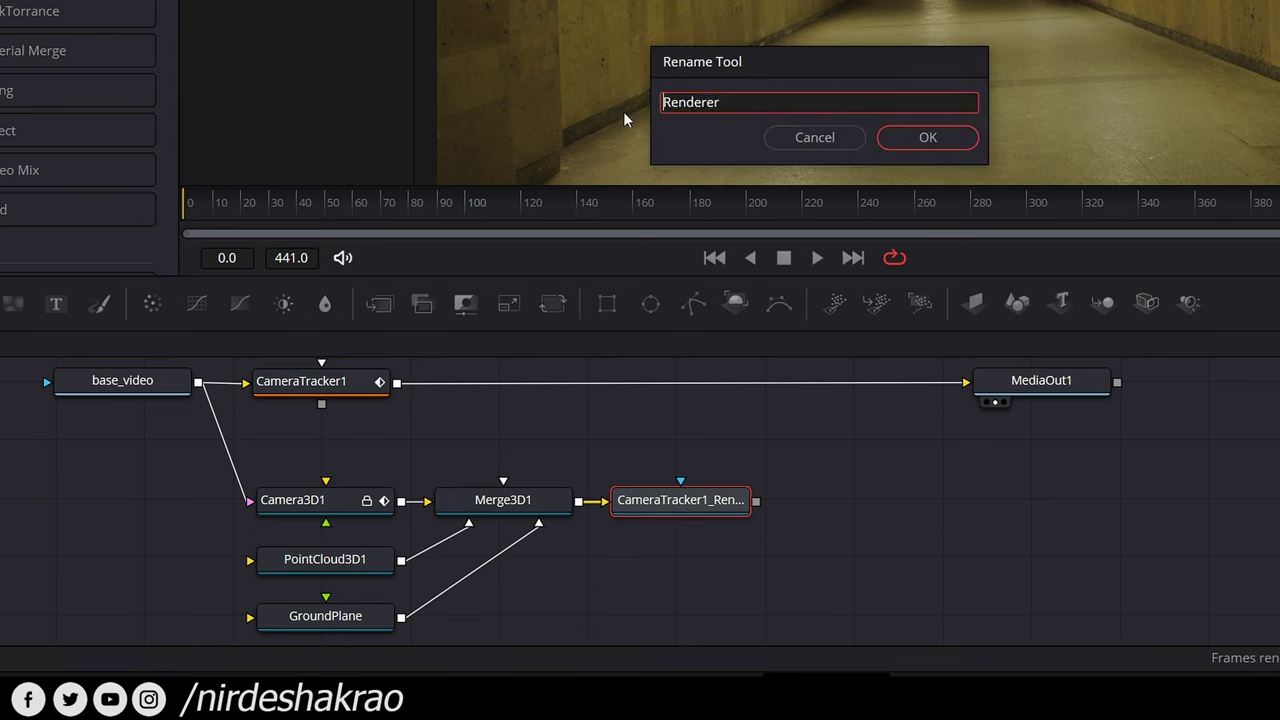
{"action": "key", "text": "Return"}
Inspect Merge3D1, Camera3D1, PointCloud3D1 and GroundPlane in turn.
{"action": "mouse_move", "coordinate": [686, 508]}
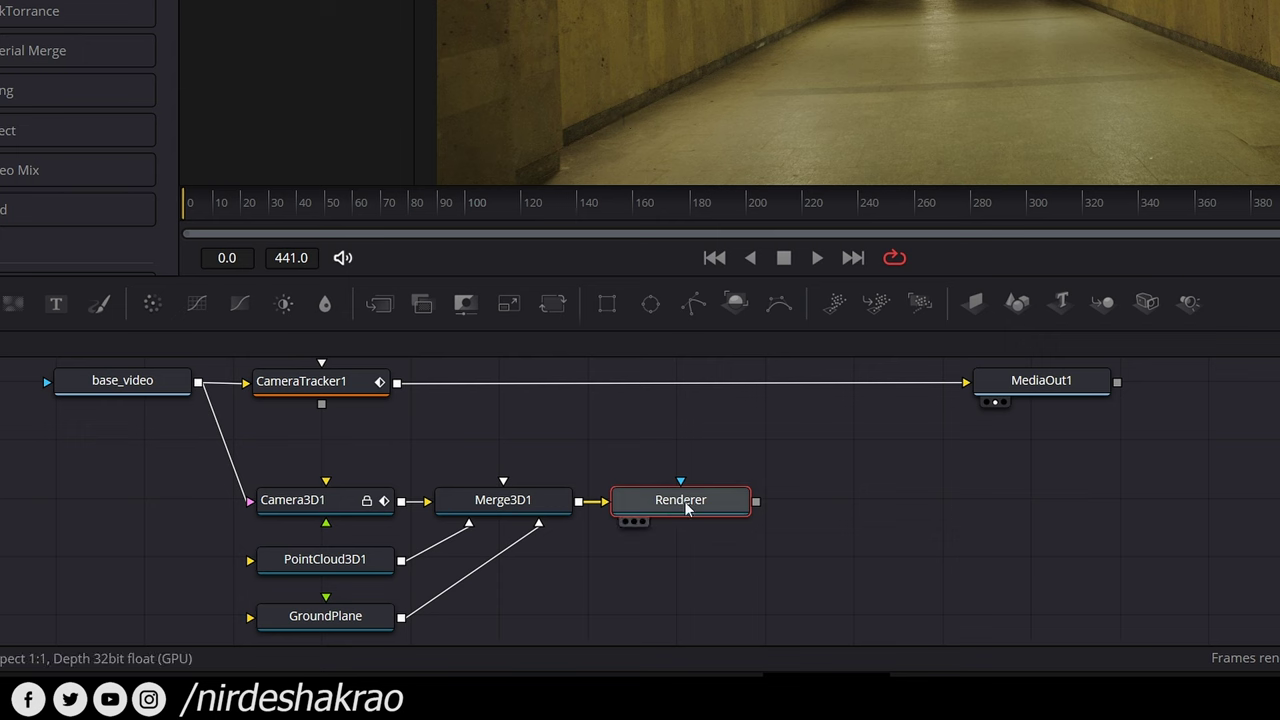
{"action": "left_click", "coordinate": [495, 505]}
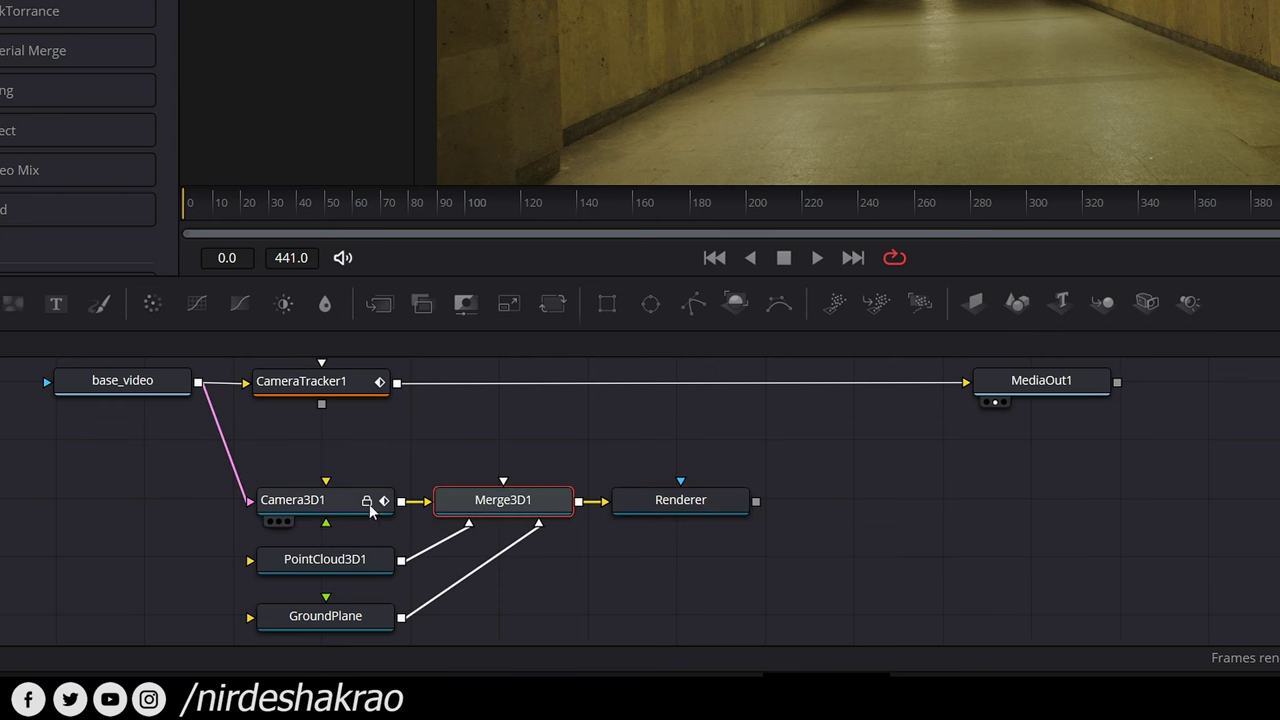
{"action": "left_click", "coordinate": [358, 510]}
{"action": "left_click", "coordinate": [347, 564]}
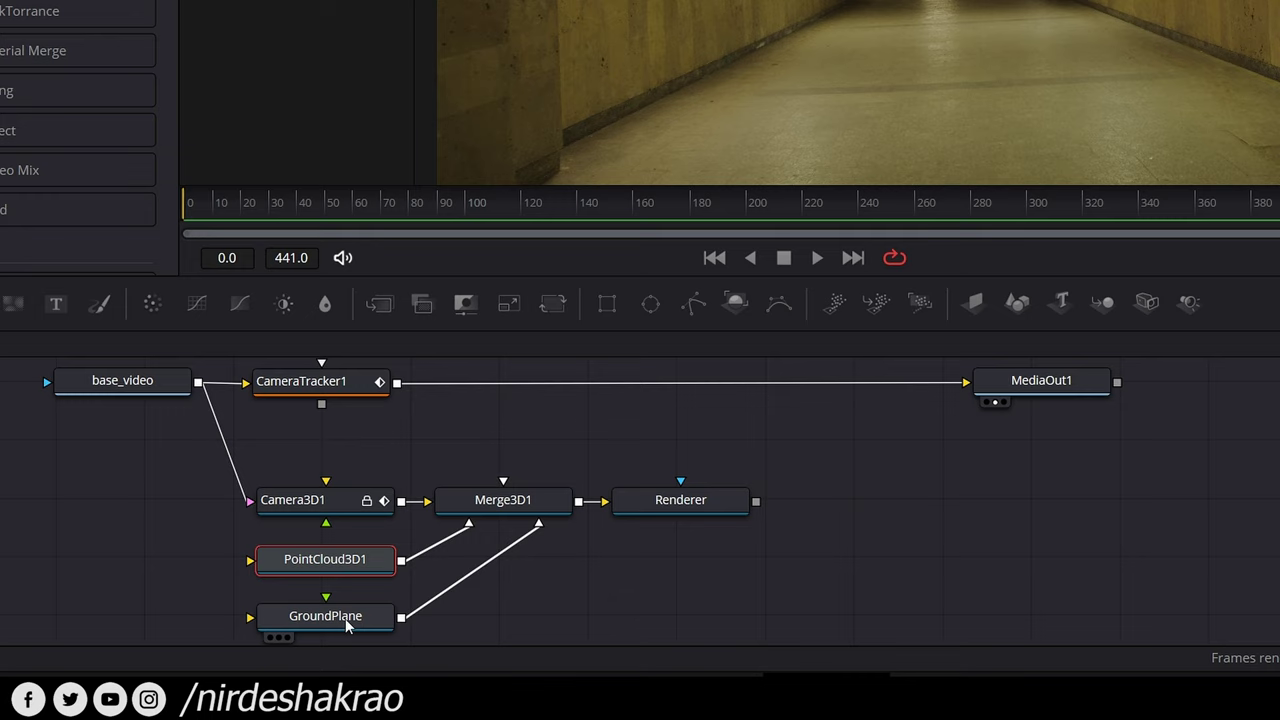
{"action": "left_click", "coordinate": [348, 624]}
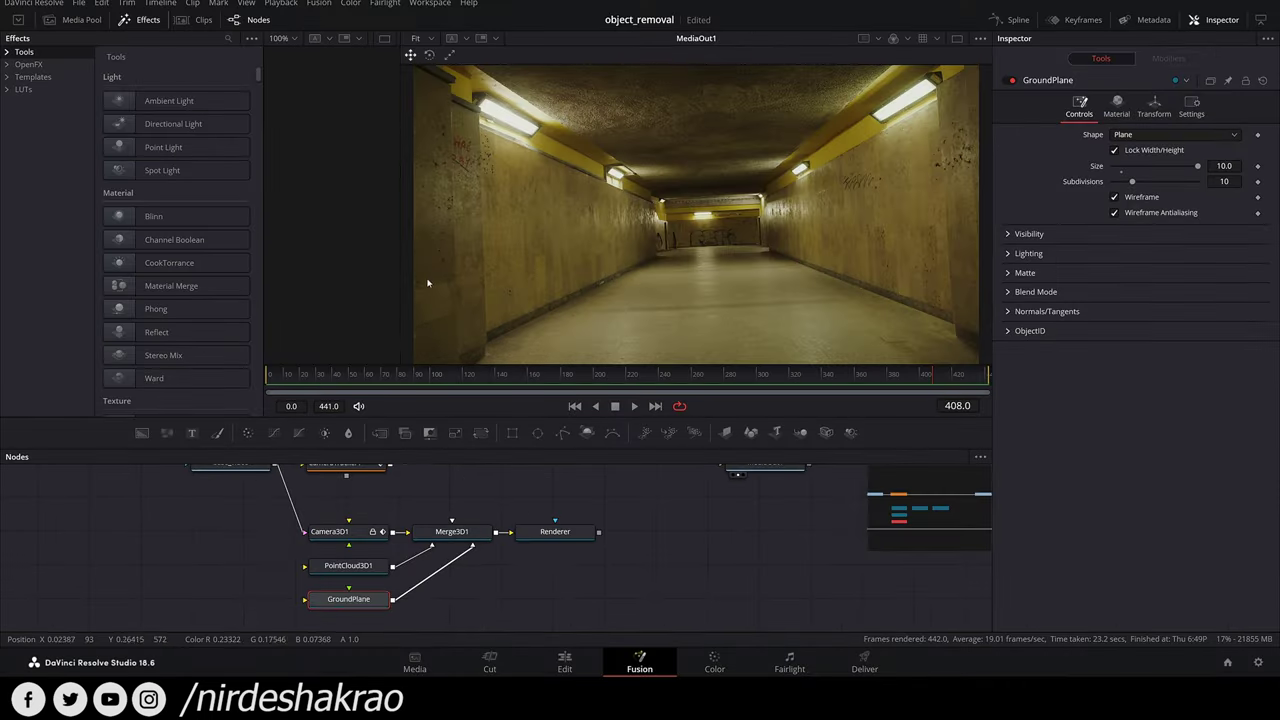
Load Merge3D1 into a widened left viewer and orbit around the point cloud.
{"action": "left_click_drag", "start_coordinate": [398, 235], "coordinate": [593, 241]}
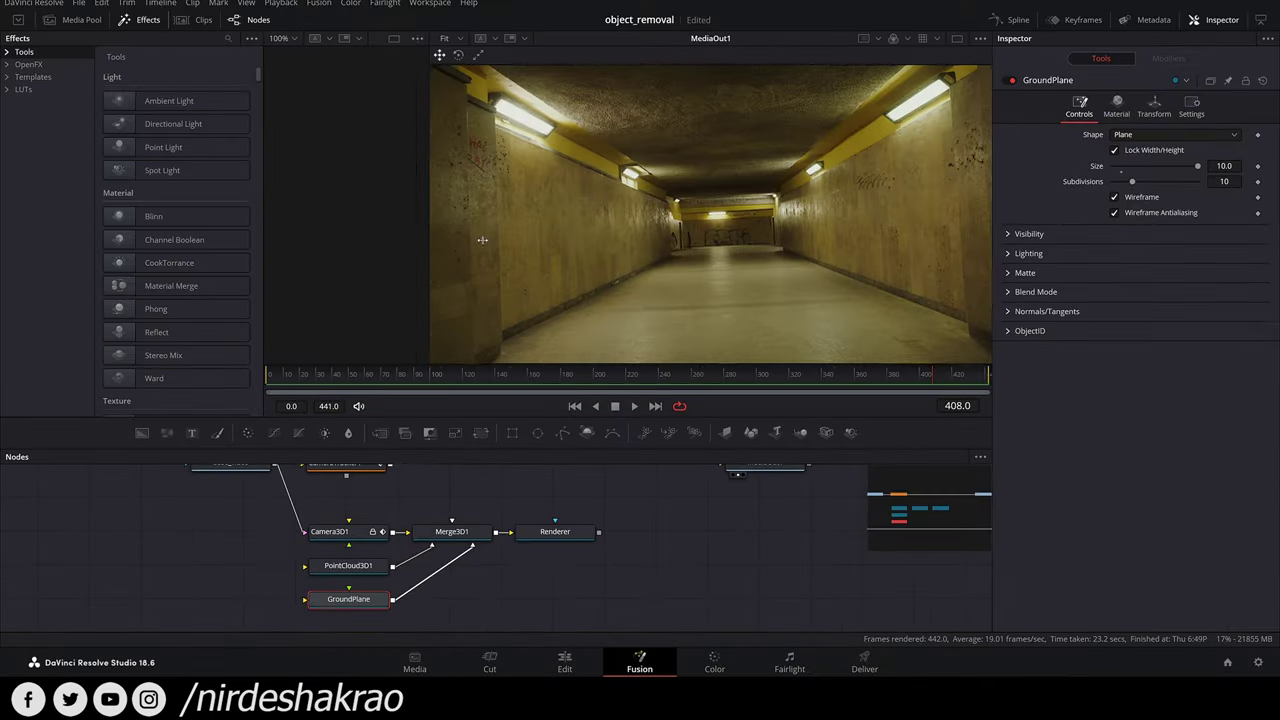
{"action": "left_click", "coordinate": [465, 530]}
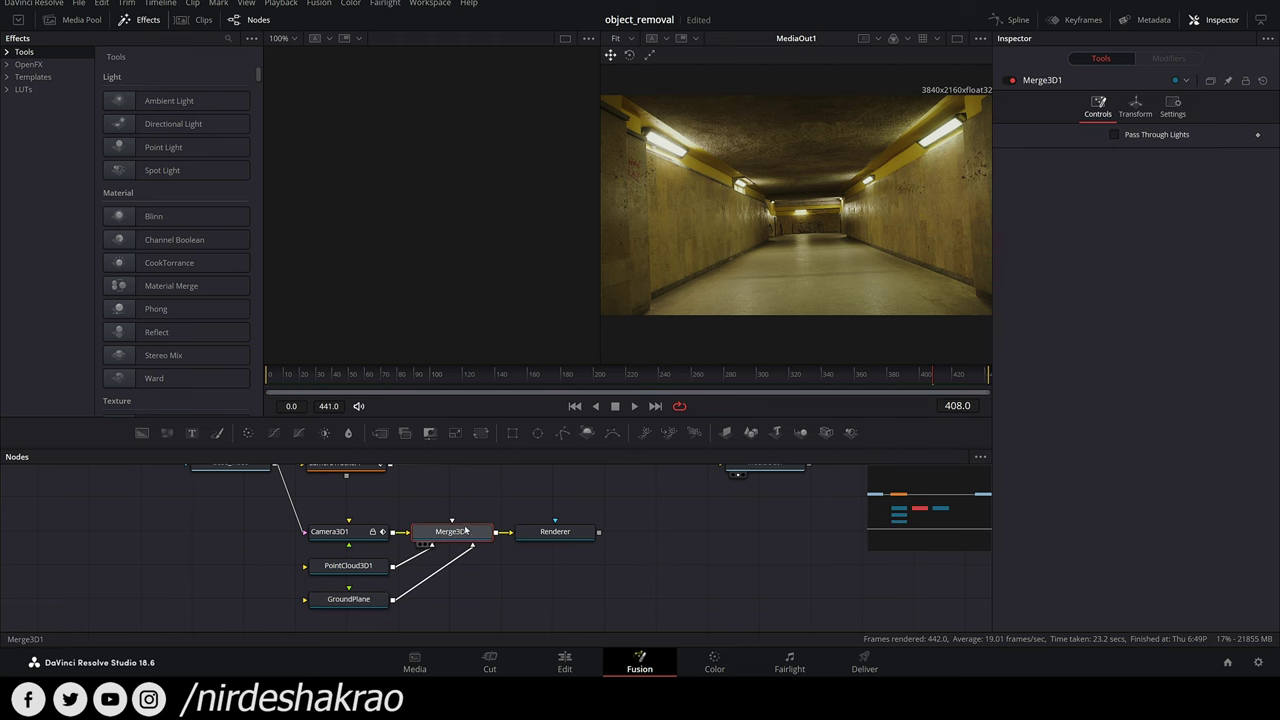
{"action": "key", "text": "1"}
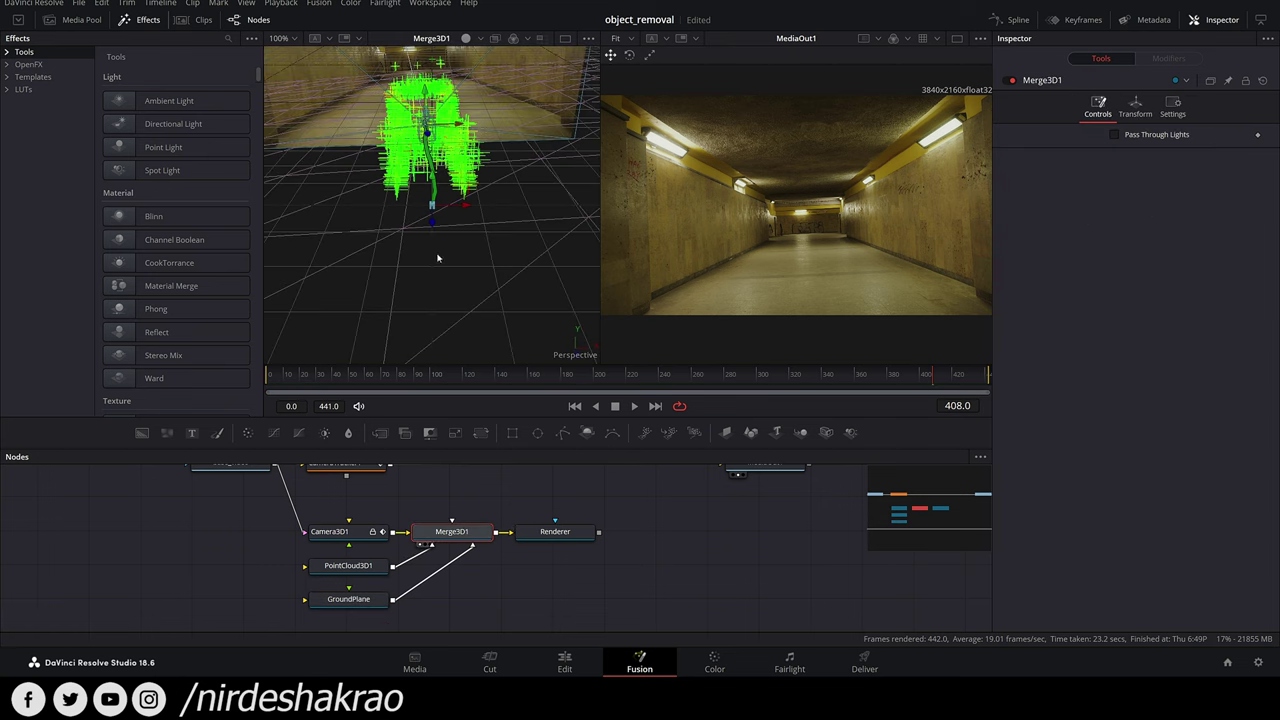
{"action": "left_click_drag", "start_coordinate": [437, 258], "coordinate": [351, 293]}
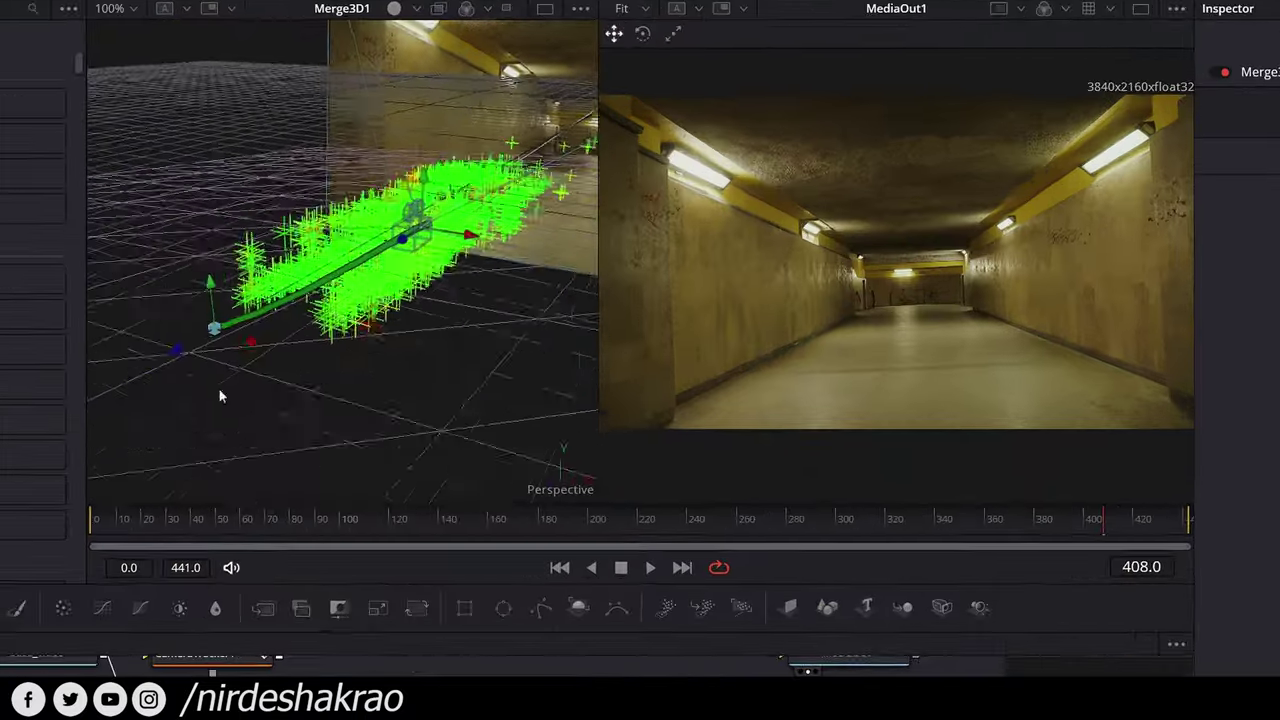
{"action": "mouse_move", "coordinate": [221, 396]}
{"action": "left_mouse_down"}
{"action": "mouse_move", "coordinate": [240, 409]}
{"action": "mouse_move", "coordinate": [246, 451]}
{"action": "mouse_move", "coordinate": [271, 423]}
{"action": "mouse_move", "coordinate": [201, 395]}
{"action": "mouse_move", "coordinate": [257, 405]}
{"action": "mouse_move", "coordinate": [309, 374]}
{"action": "mouse_move", "coordinate": [534, 434]}
{"action": "mouse_move", "coordinate": [515, 381]}
{"action": "mouse_move", "coordinate": [100, 275]}
{"action": "mouse_move", "coordinate": [395, 315]}
{"action": "mouse_move", "coordinate": [408, 342]}
{"action": "mouse_move", "coordinate": [395, 318]}
{"action": "left_mouse_up"}
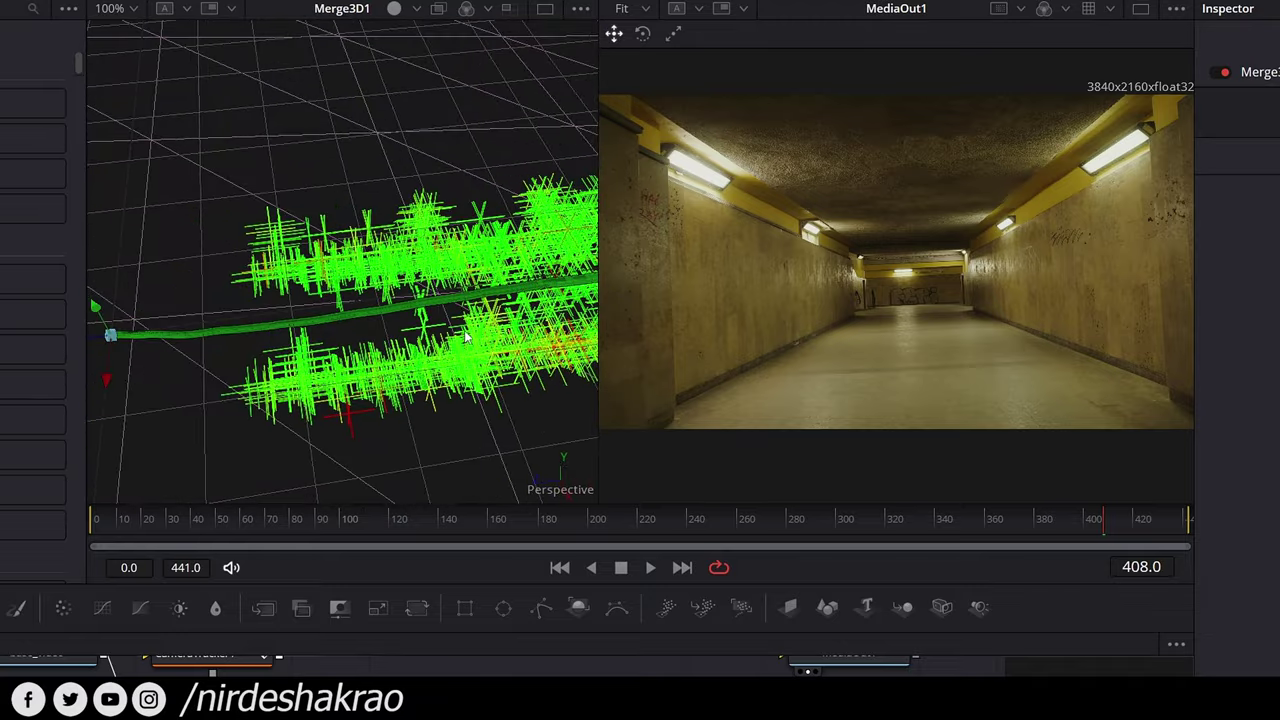
{"action": "mouse_move", "coordinate": [463, 343]}
{"action": "left_mouse_down"}
{"action": "mouse_move", "coordinate": [440, 330]}
{"action": "mouse_move", "coordinate": [957, 313]}
{"action": "left_mouse_up"}
{"action": "mouse_move", "coordinate": [600, 330]}
{"action": "left_mouse_down"}
{"action": "mouse_move", "coordinate": [475, 330]}
{"action": "mouse_move", "coordinate": [402, 357]}
{"action": "left_mouse_up"}
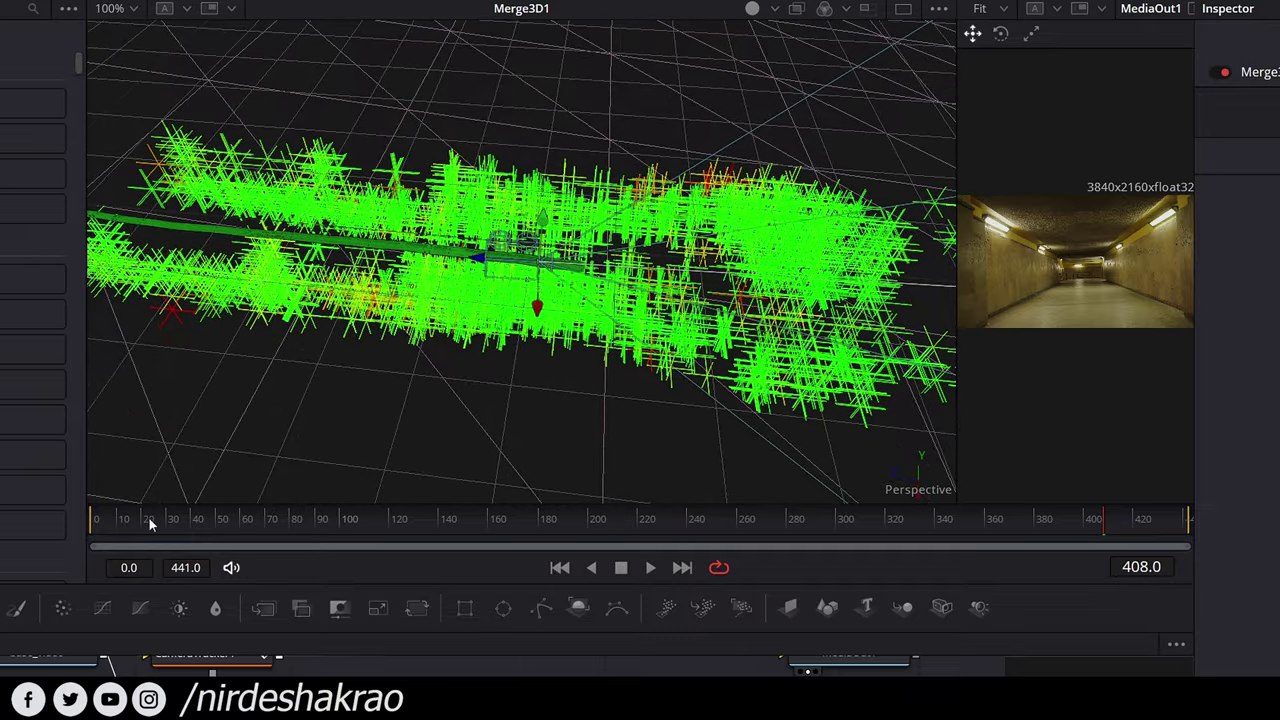
Scrub to frame 212 to check the camera path, then orbit and zoom into the point cloud.
{"action": "left_click_drag", "start_coordinate": [105, 526], "coordinate": [937, 547]}
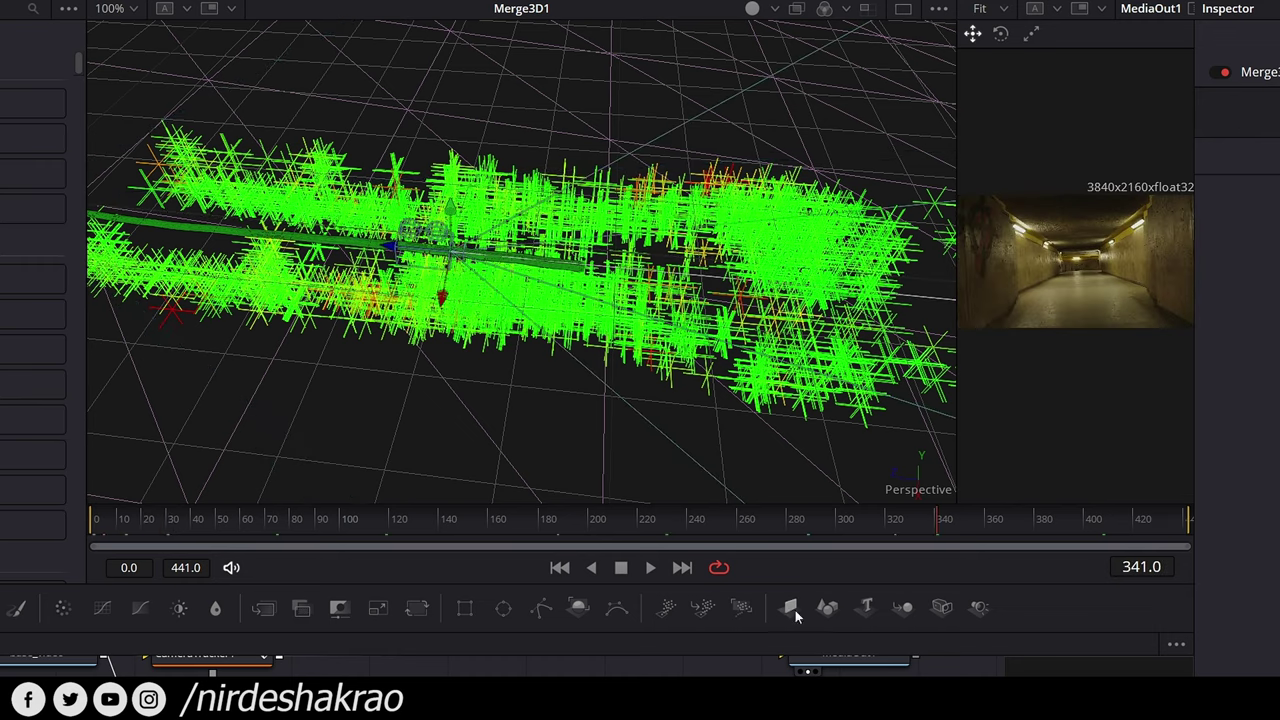
{"action": "left_click_drag", "start_coordinate": [771, 544], "coordinate": [617, 545]}
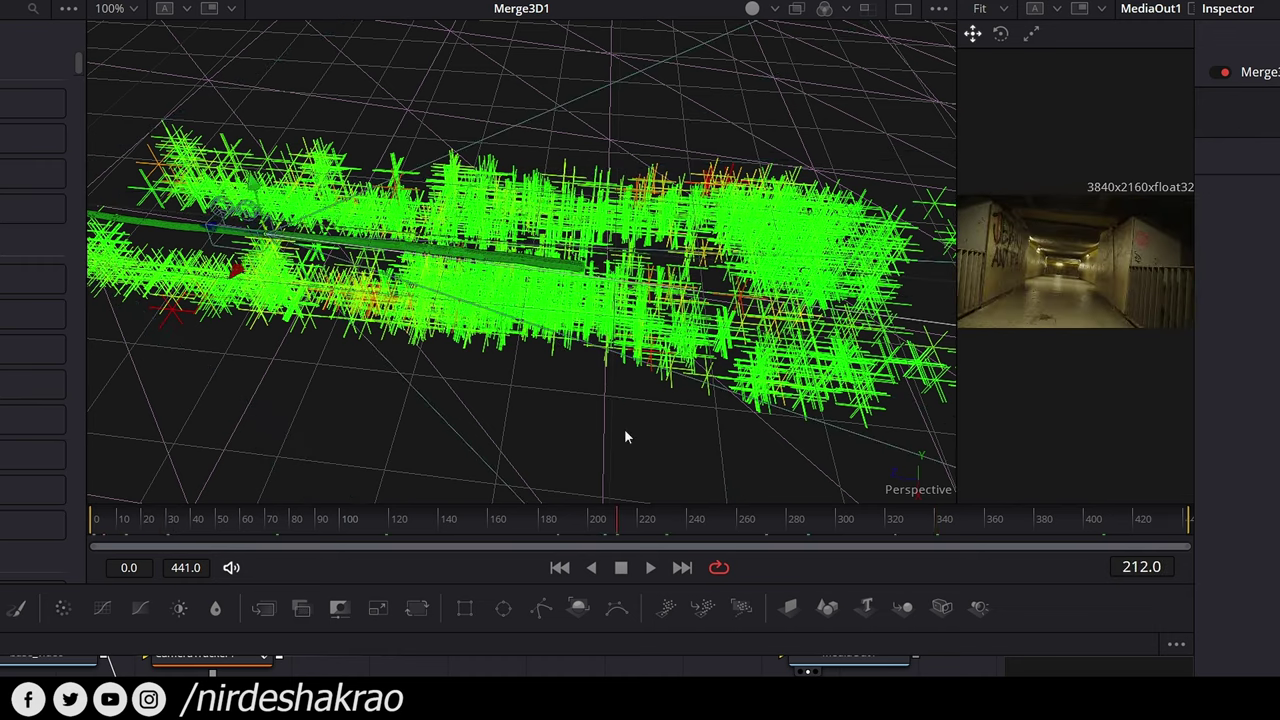
{"action": "left_click_drag", "start_coordinate": [726, 373], "coordinate": [590, 397]}
{"action": "scroll", "coordinate": [595, 415], "scroll_direction": "up", "scroll_amount": 2}
{"action": "scroll", "coordinate": [595, 415], "scroll_direction": "up", "scroll_amount": 2}
{"action": "scroll", "coordinate": [596, 417], "scroll_direction": "up", "scroll_amount": 2}
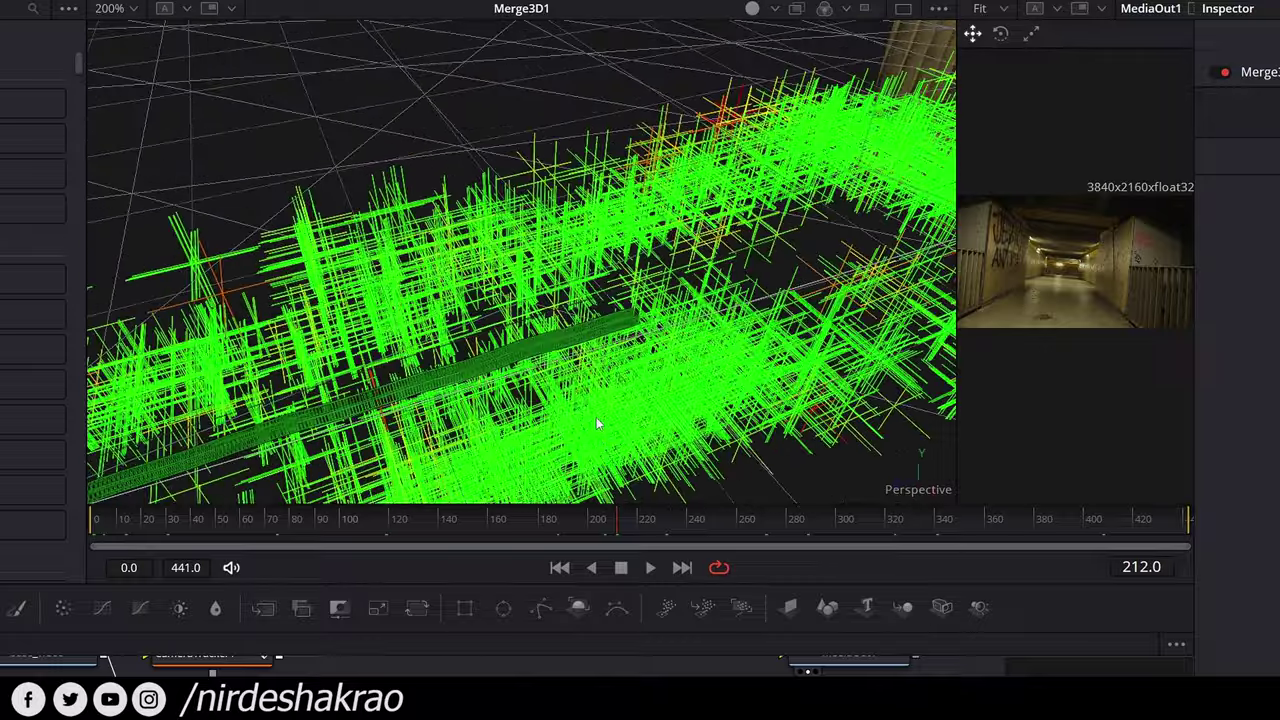
{"action": "scroll", "coordinate": [596, 421], "scroll_direction": "up", "scroll_amount": 2}
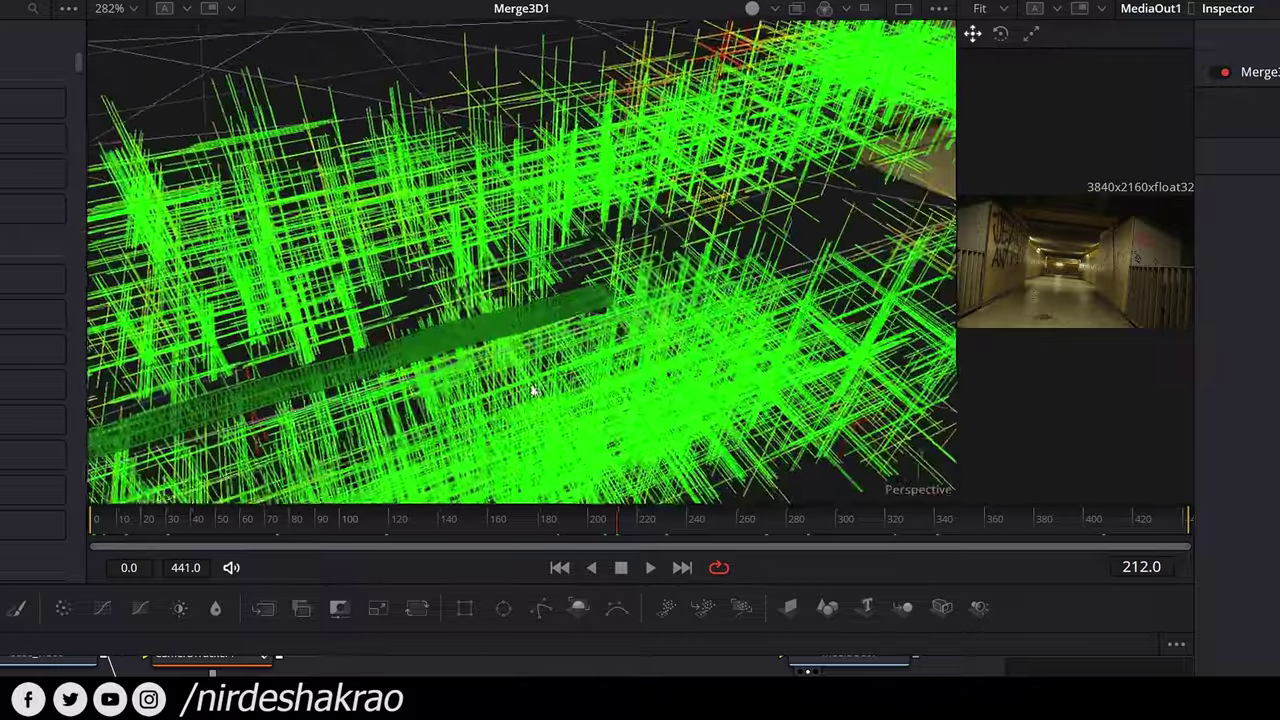
{"action": "left_click_drag", "start_coordinate": [596, 421], "coordinate": [650, 349]}
{"action": "scroll", "coordinate": [650, 349], "scroll_direction": "up", "scroll_amount": 2}
{"action": "scroll", "coordinate": [562, 343], "scroll_direction": "up", "scroll_amount": 2}
{"action": "scroll", "coordinate": [630, 340], "scroll_direction": "up", "scroll_amount": 2}
{"action": "scroll", "coordinate": [572, 314], "scroll_direction": "up", "scroll_amount": 2}
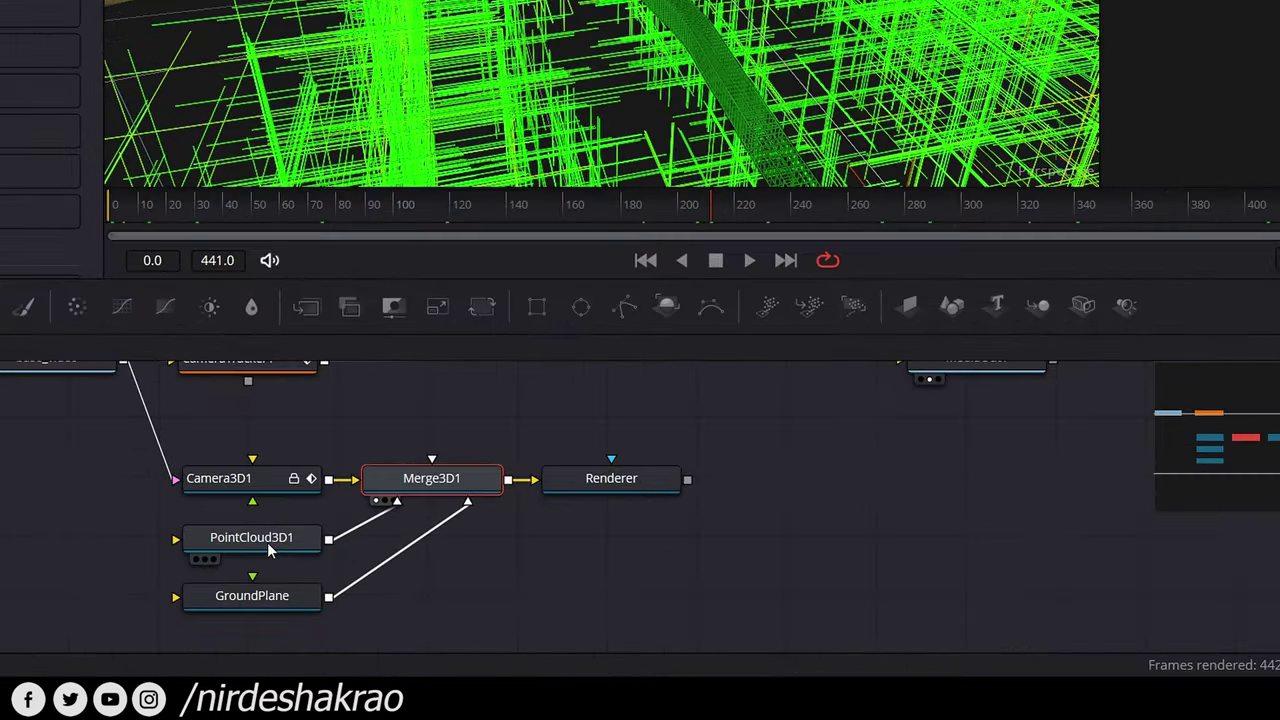
Reduce the PointCloud3D1 marker size from 0.15 to 0.032 and orbit the viewer to check.
{"action": "left_click", "coordinate": [357, 571]}
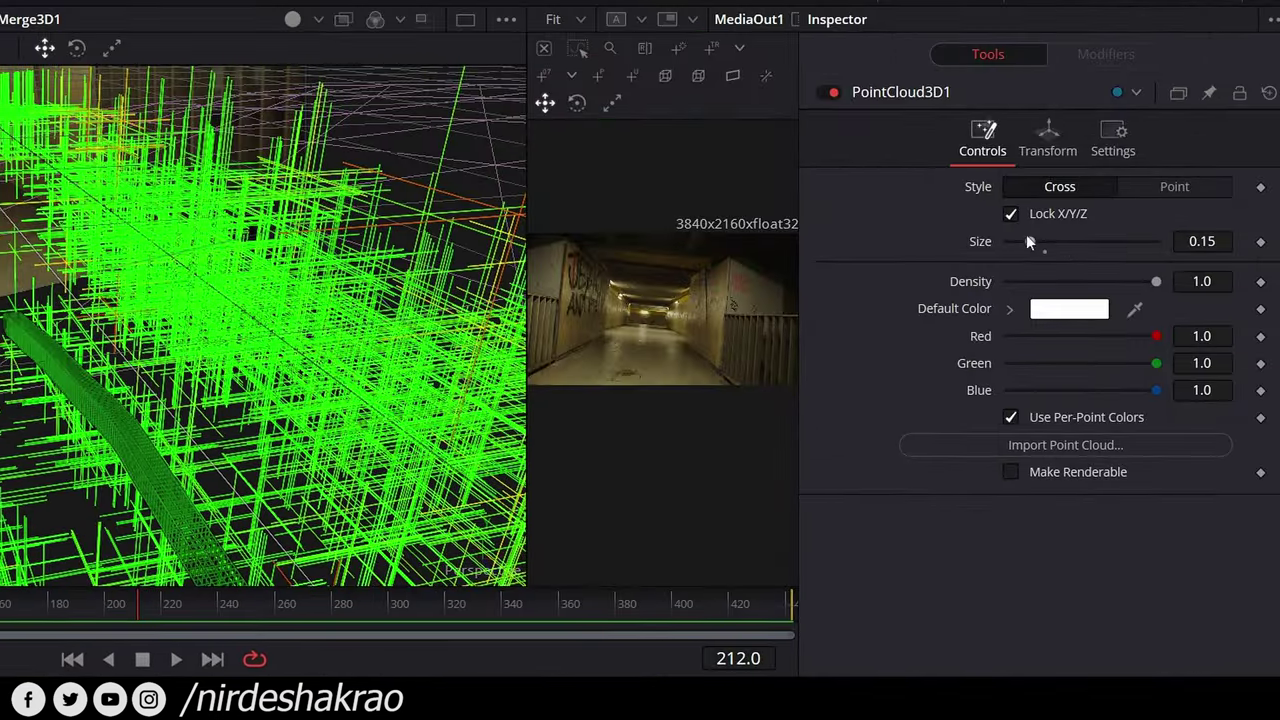
{"action": "left_click", "coordinate": [1213, 240]}
{"action": "left_click_drag", "start_coordinate": [1213, 240], "coordinate": [1095, 241]}
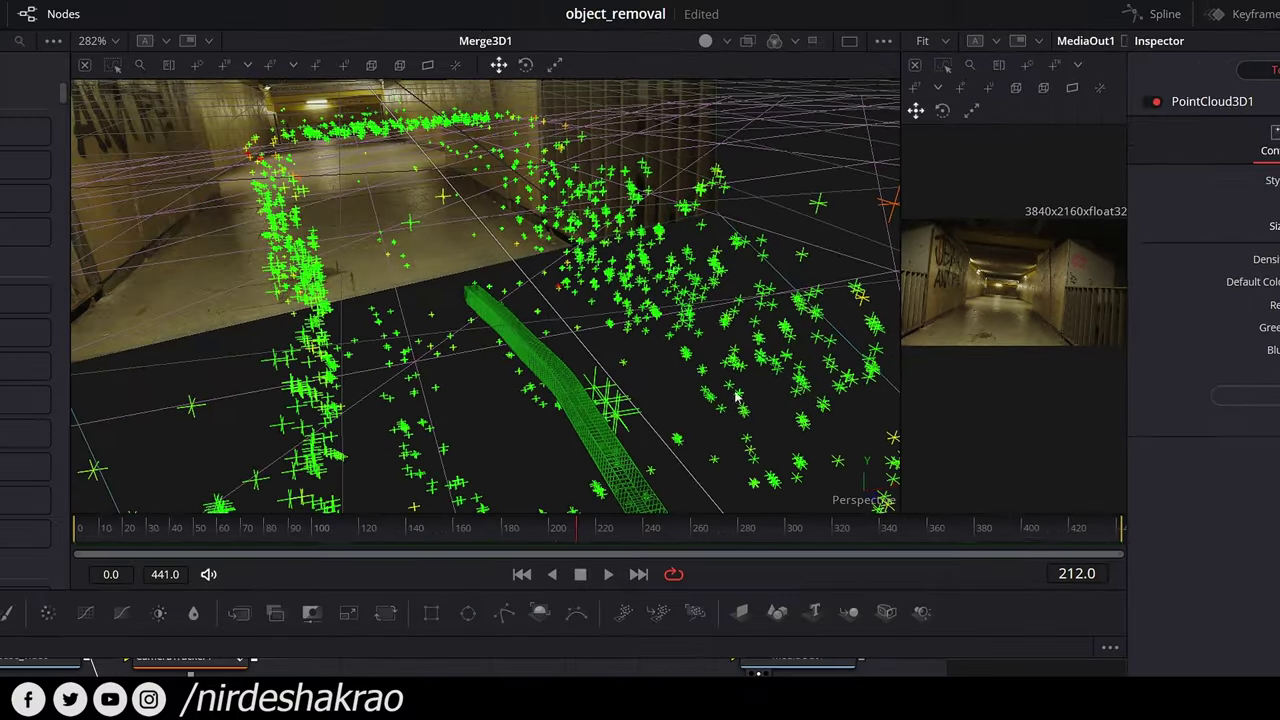
{"action": "mouse_move", "coordinate": [400, 380]}
{"action": "left_mouse_down"}
{"action": "mouse_move", "coordinate": [510, 485]}
{"action": "mouse_move", "coordinate": [418, 355]}
{"action": "left_mouse_up"}
{"action": "mouse_move", "coordinate": [350, 249]}
{"action": "left_mouse_down"}
{"action": "mouse_move", "coordinate": [661, 286]}
{"action": "mouse_move", "coordinate": [360, 291]}
{"action": "mouse_move", "coordinate": [323, 268]}
{"action": "mouse_move", "coordinate": [453, 298]}
{"action": "mouse_move", "coordinate": [464, 329]}
{"action": "left_mouse_up"}
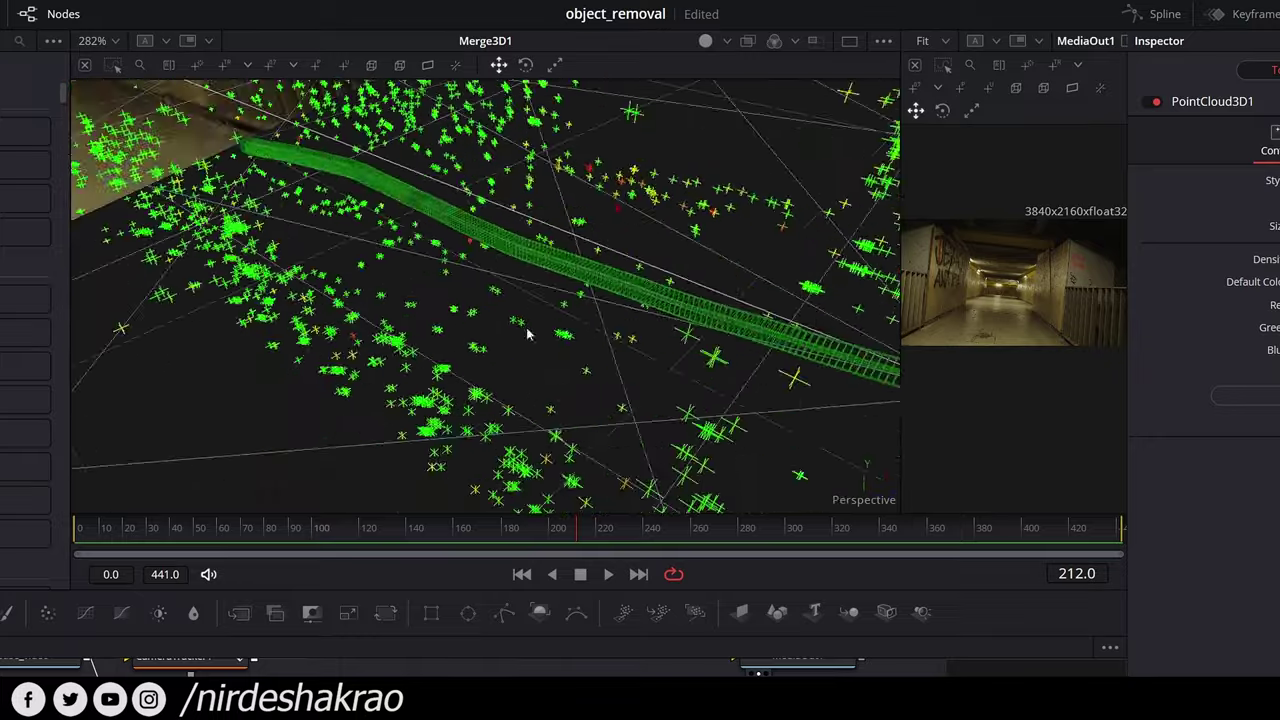
{"action": "scroll", "coordinate": [464, 329], "scroll_direction": "down", "scroll_amount": 2}
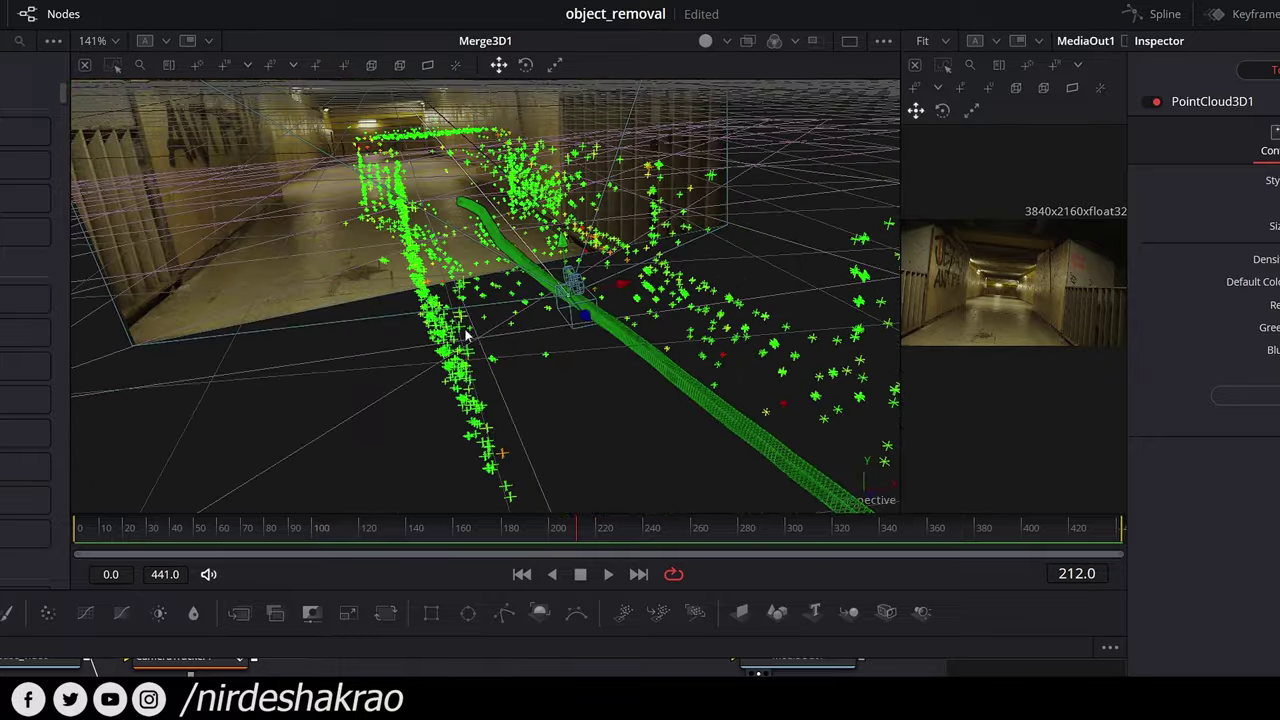
{"action": "mouse_move", "coordinate": [489, 350]}
{"action": "left_mouse_down"}
{"action": "mouse_move", "coordinate": [595, 420]}
{"action": "mouse_move", "coordinate": [520, 450]}
{"action": "left_mouse_up"}
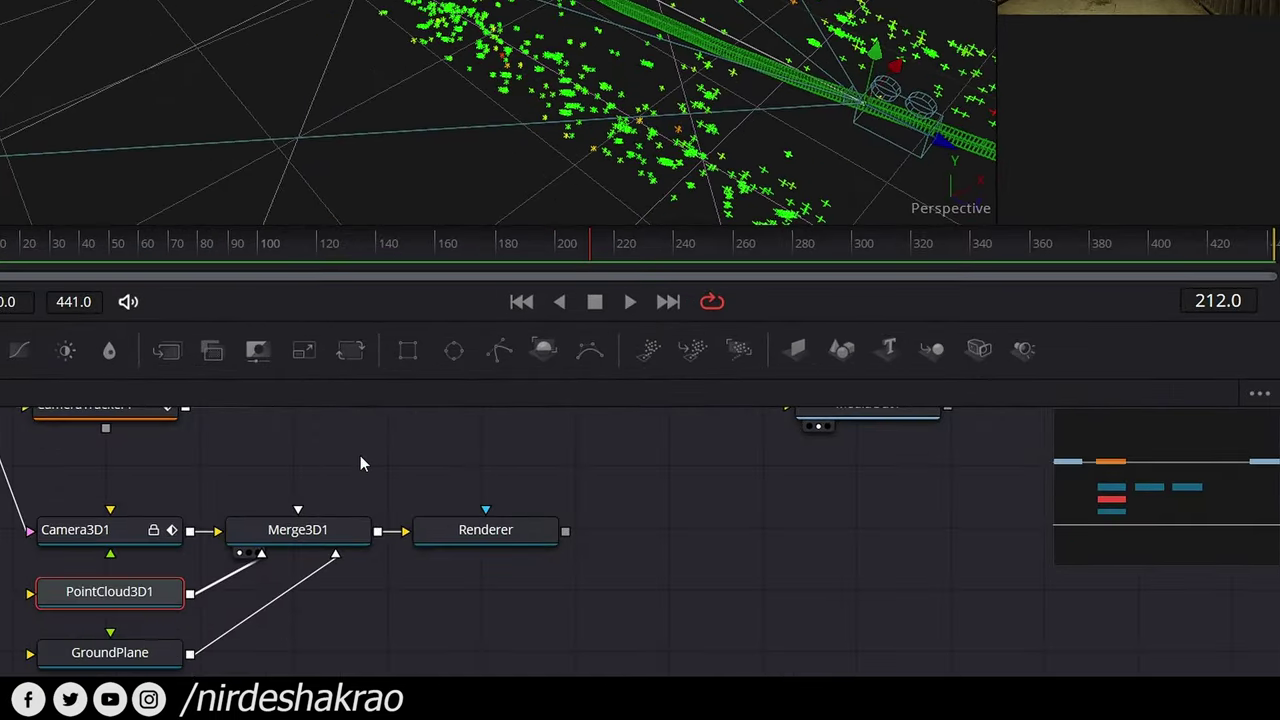
Add a Text3D1 node reading TEST and connect its output into Merge3D1.
{"action": "left_click", "coordinate": [361, 457]}
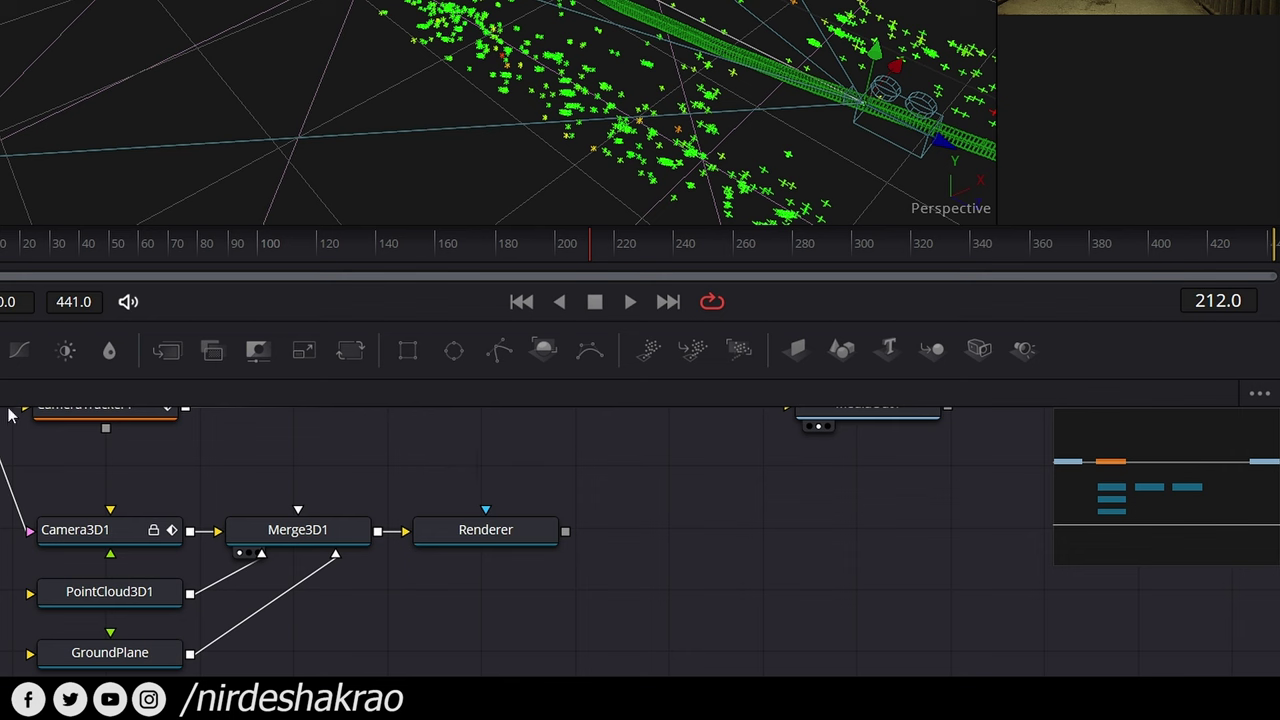
{"action": "left_click", "coordinate": [889, 349]}
{"action": "left_click_drag", "start_coordinate": [423, 458], "coordinate": [462, 451]}
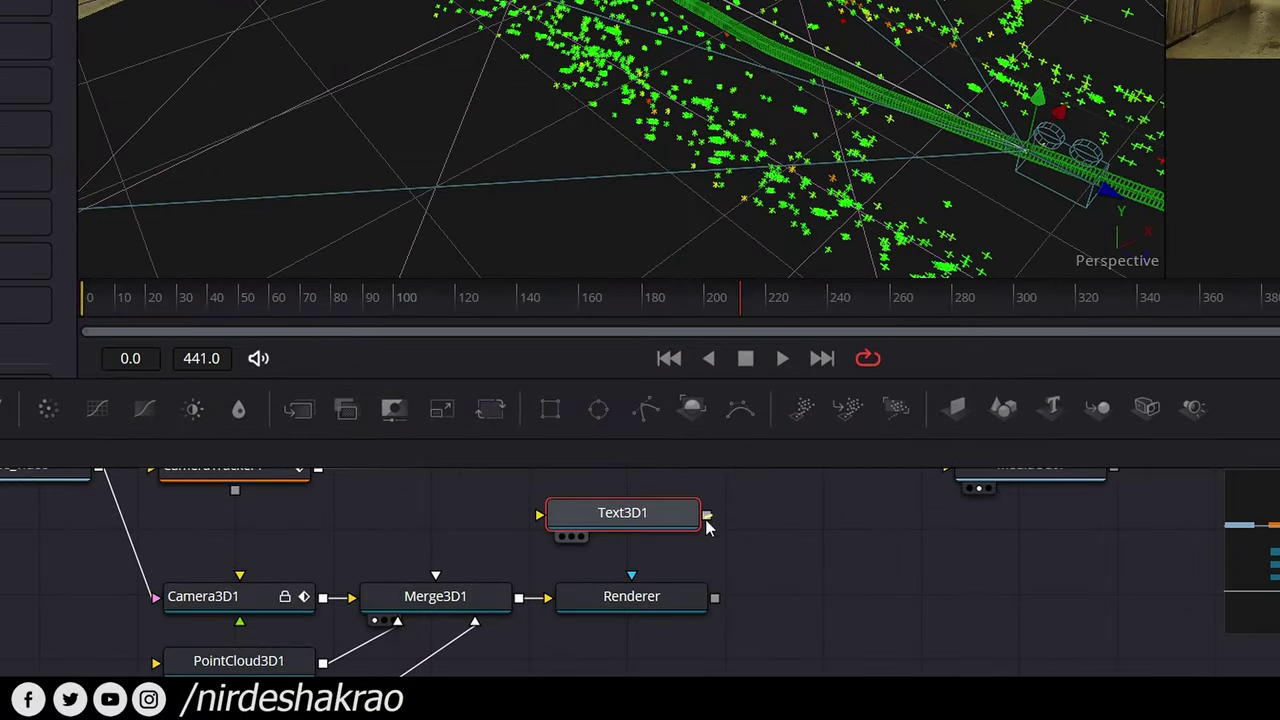
{"action": "left_click_drag", "start_coordinate": [707, 516], "coordinate": [437, 605]}
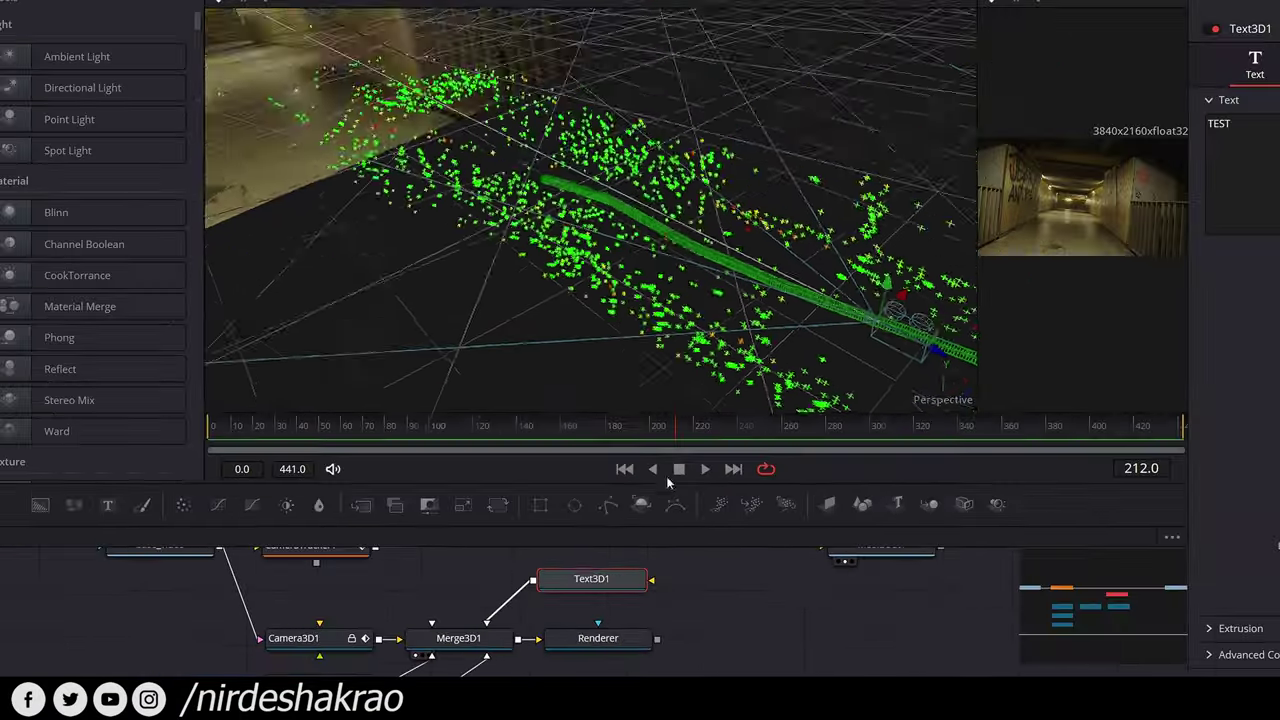
{"action": "mouse_move", "coordinate": [807, 366]}
{"action": "left_mouse_down"}
{"action": "mouse_move", "coordinate": [725, 368]}
{"action": "mouse_move", "coordinate": [814, 364]}
{"action": "mouse_move", "coordinate": [872, 252]}
{"action": "left_mouse_up"}
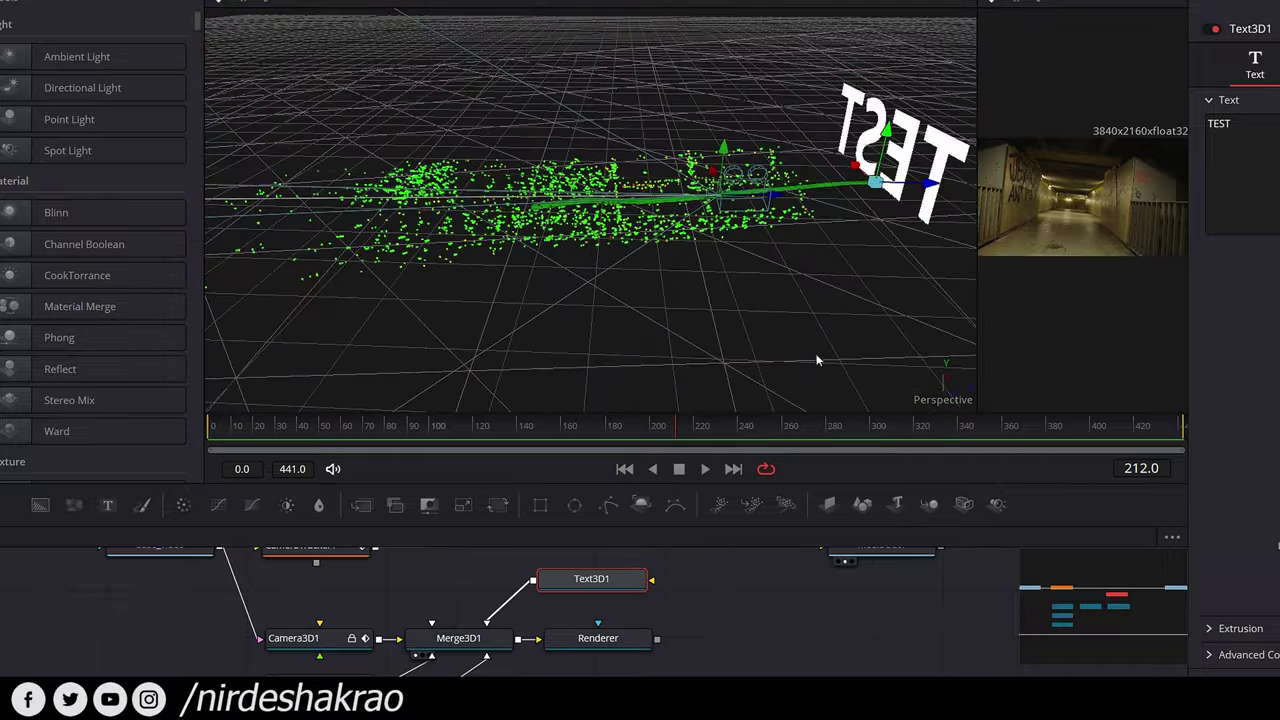
Slide the TEST text sideways along its axis onto the tracked point cloud.
{"action": "left_click_drag", "start_coordinate": [837, 306], "coordinate": [828, 351]}
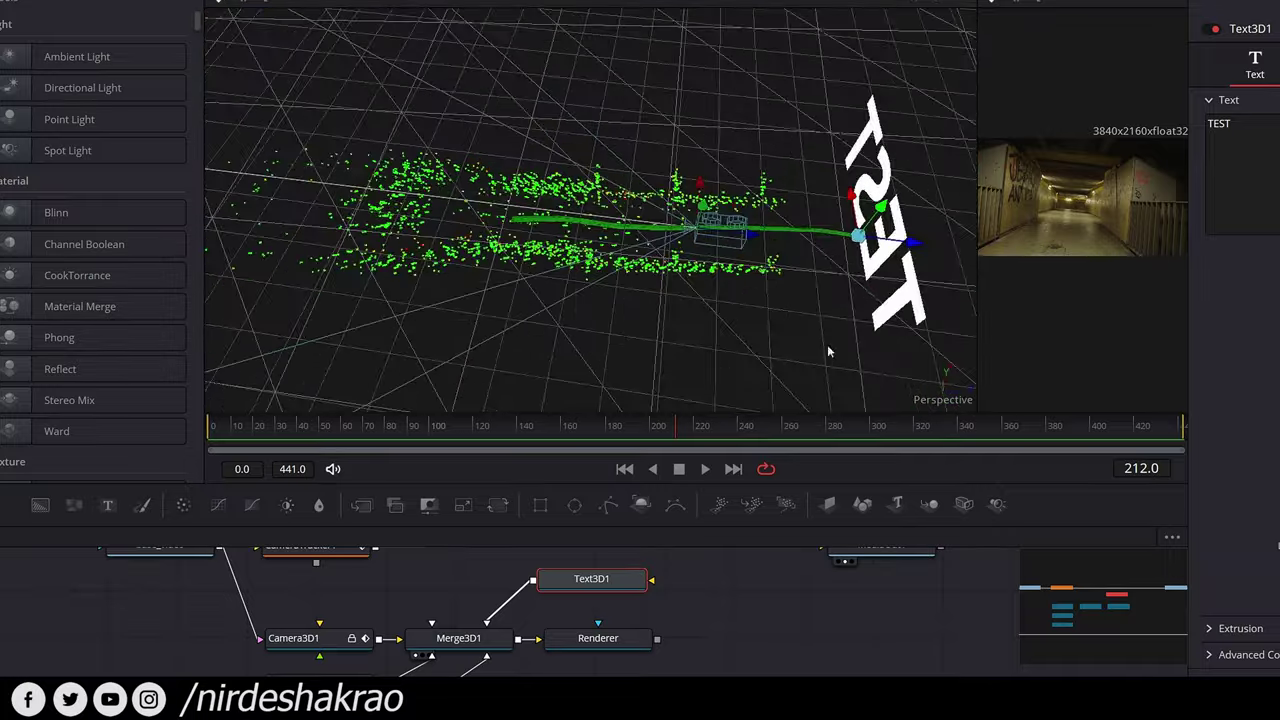
{"action": "left_click_drag", "start_coordinate": [915, 245], "coordinate": [605, 245]}
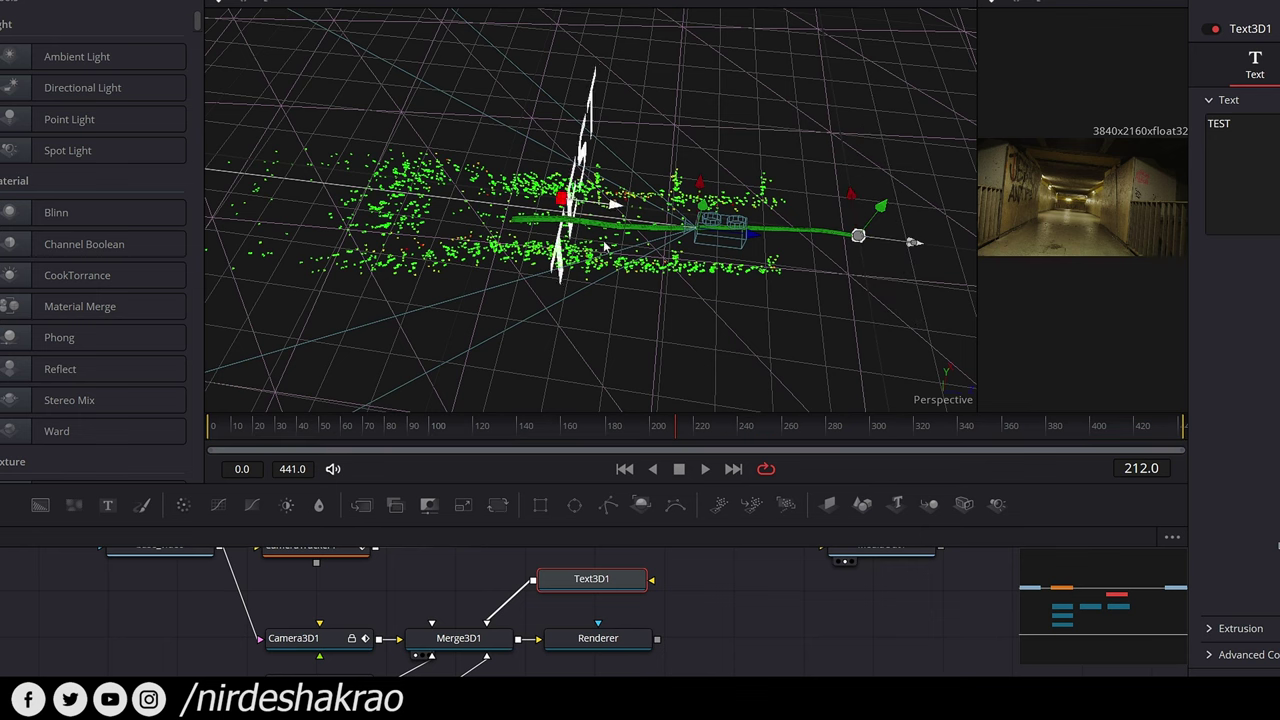
{"action": "left_click_drag", "start_coordinate": [605, 245], "coordinate": [460, 225]}
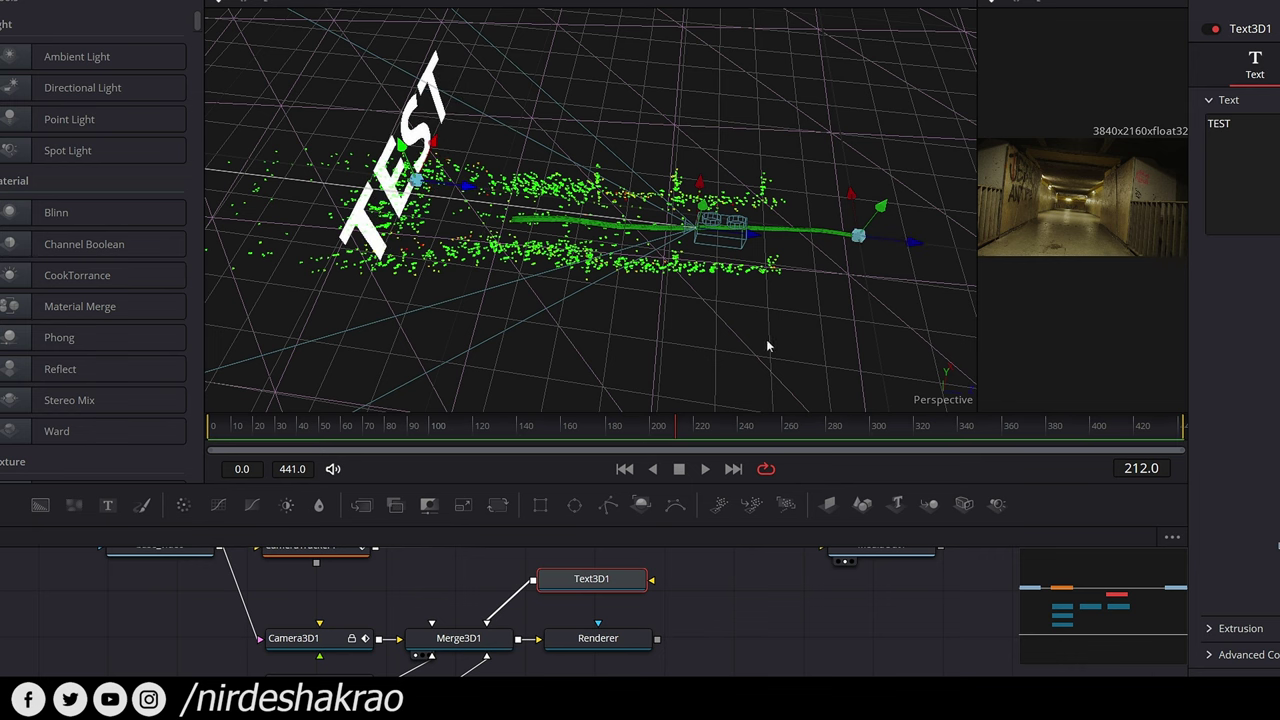
Enlarge the footage preview and inspect the TEST text from several angles in a wider 3D view.
{"action": "left_click_drag", "start_coordinate": [748, 346], "coordinate": [909, 253]}
{"action": "mouse_move", "coordinate": [978, 229]}
{"action": "left_mouse_down"}
{"action": "mouse_move", "coordinate": [695, 211]}
{"action": "mouse_move", "coordinate": [466, 237]}
{"action": "left_mouse_up"}
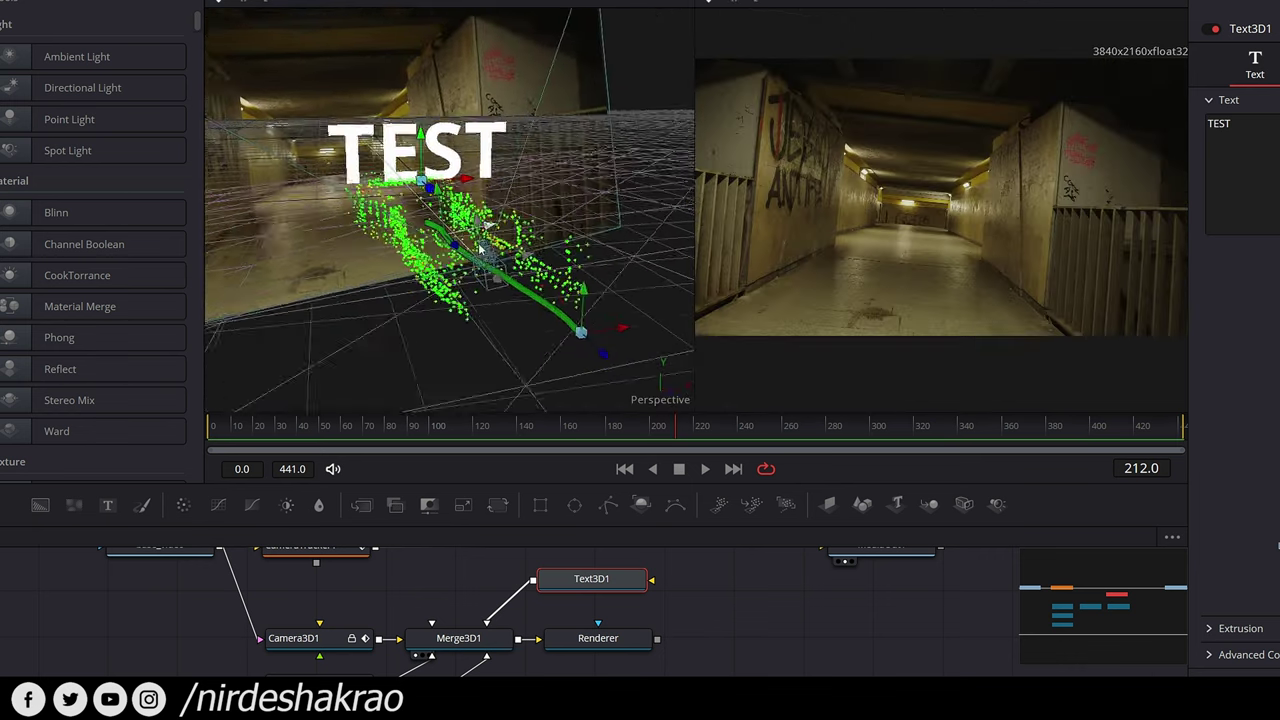
{"action": "mouse_move", "coordinate": [466, 237]}
{"action": "left_mouse_down"}
{"action": "mouse_move", "coordinate": [367, 378]}
{"action": "mouse_move", "coordinate": [466, 220]}
{"action": "mouse_move", "coordinate": [360, 182]}
{"action": "mouse_move", "coordinate": [666, 380]}
{"action": "mouse_move", "coordinate": [772, 260]}
{"action": "left_mouse_up"}
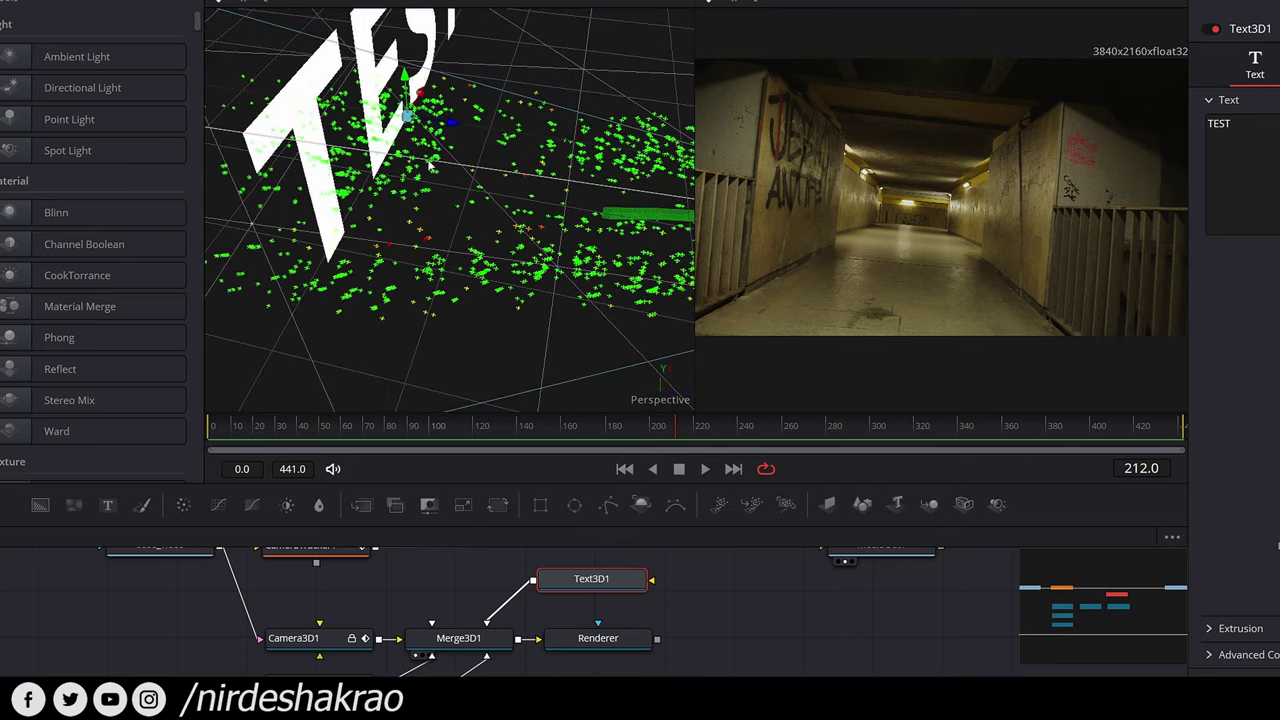
{"action": "left_click_drag", "start_coordinate": [414, 176], "coordinate": [500, 276]}
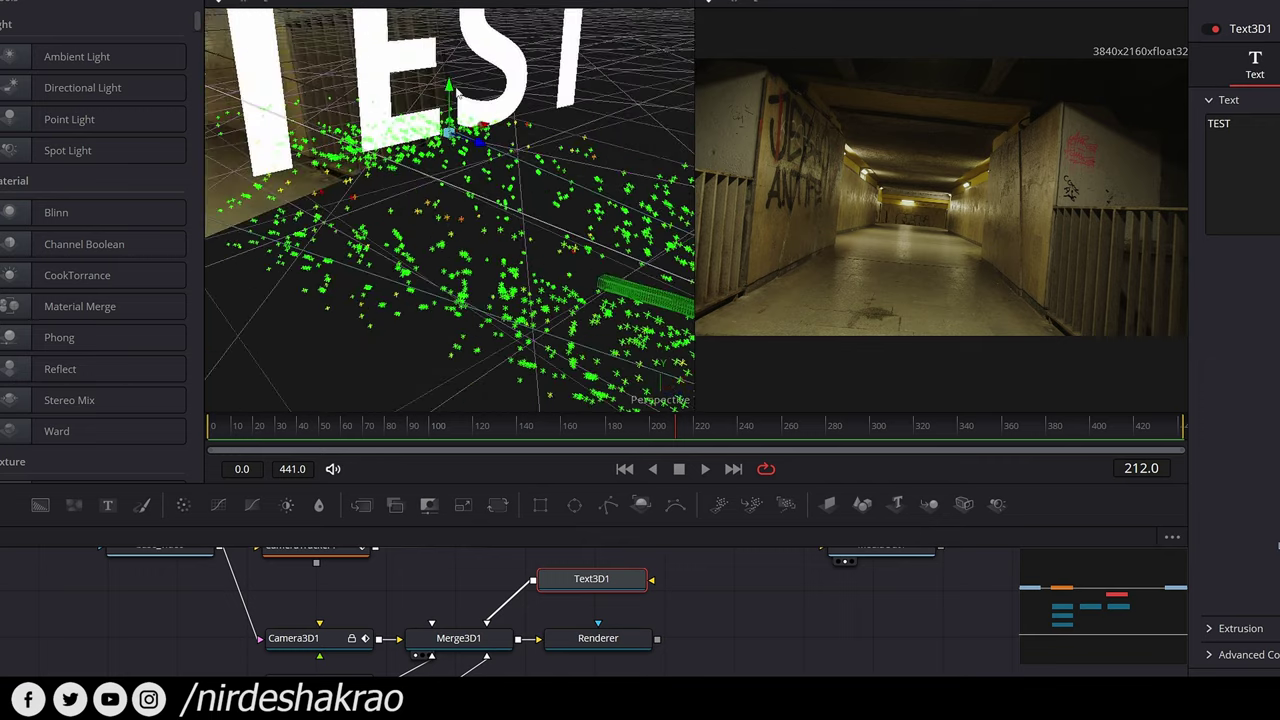
{"action": "mouse_move", "coordinate": [450, 95]}
{"action": "left_mouse_down"}
{"action": "mouse_move", "coordinate": [210, 120]}
{"action": "mouse_move", "coordinate": [411, 216]}
{"action": "mouse_move", "coordinate": [488, 127]}
{"action": "left_mouse_up"}
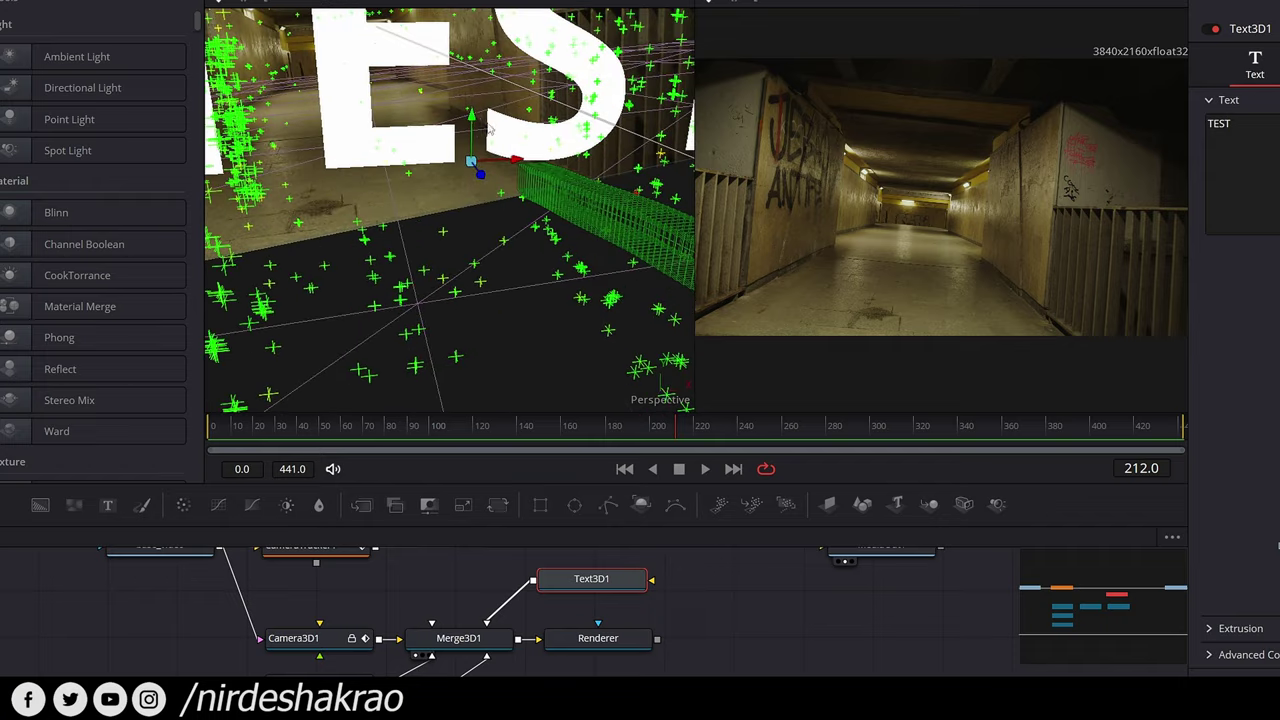
{"action": "mouse_move", "coordinate": [475, 118]}
{"action": "left_mouse_down"}
{"action": "mouse_move", "coordinate": [267, 311]}
{"action": "mouse_move", "coordinate": [631, 277]}
{"action": "left_mouse_up"}
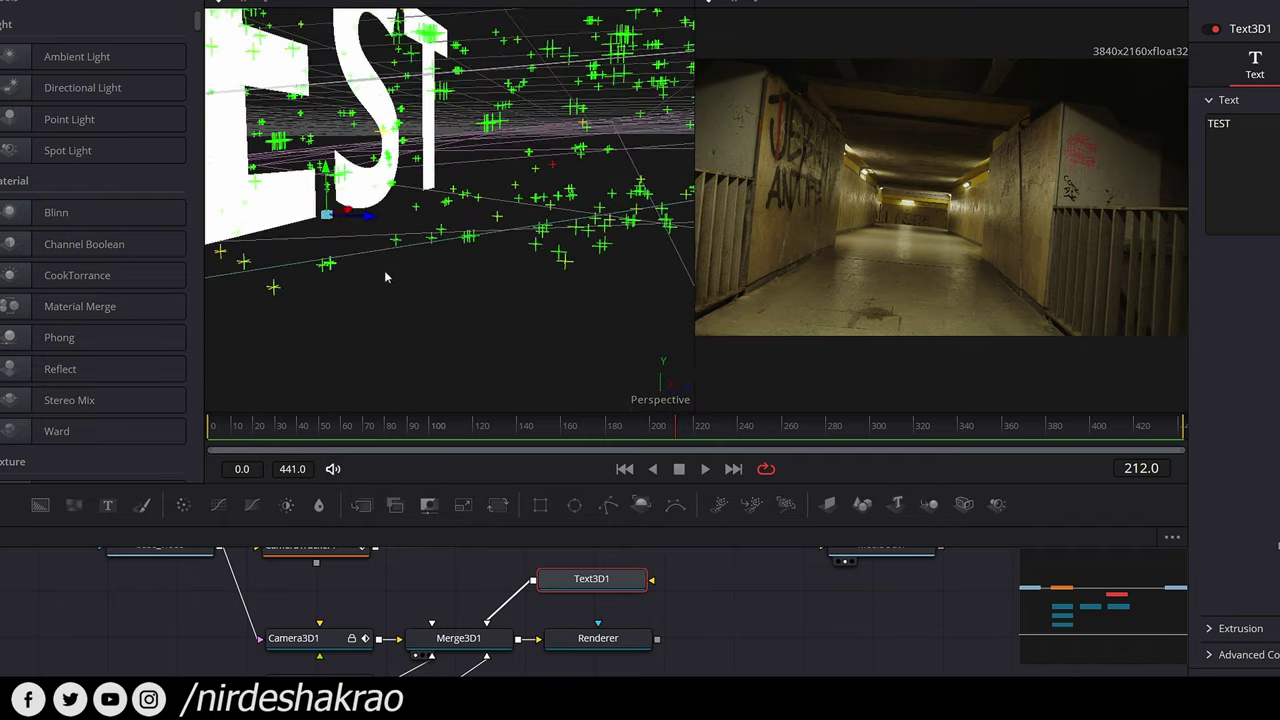
{"action": "mouse_move", "coordinate": [536, 299]}
{"action": "left_mouse_down"}
{"action": "mouse_move", "coordinate": [492, 297]}
{"action": "mouse_move", "coordinate": [743, 236]}
{"action": "left_mouse_up"}
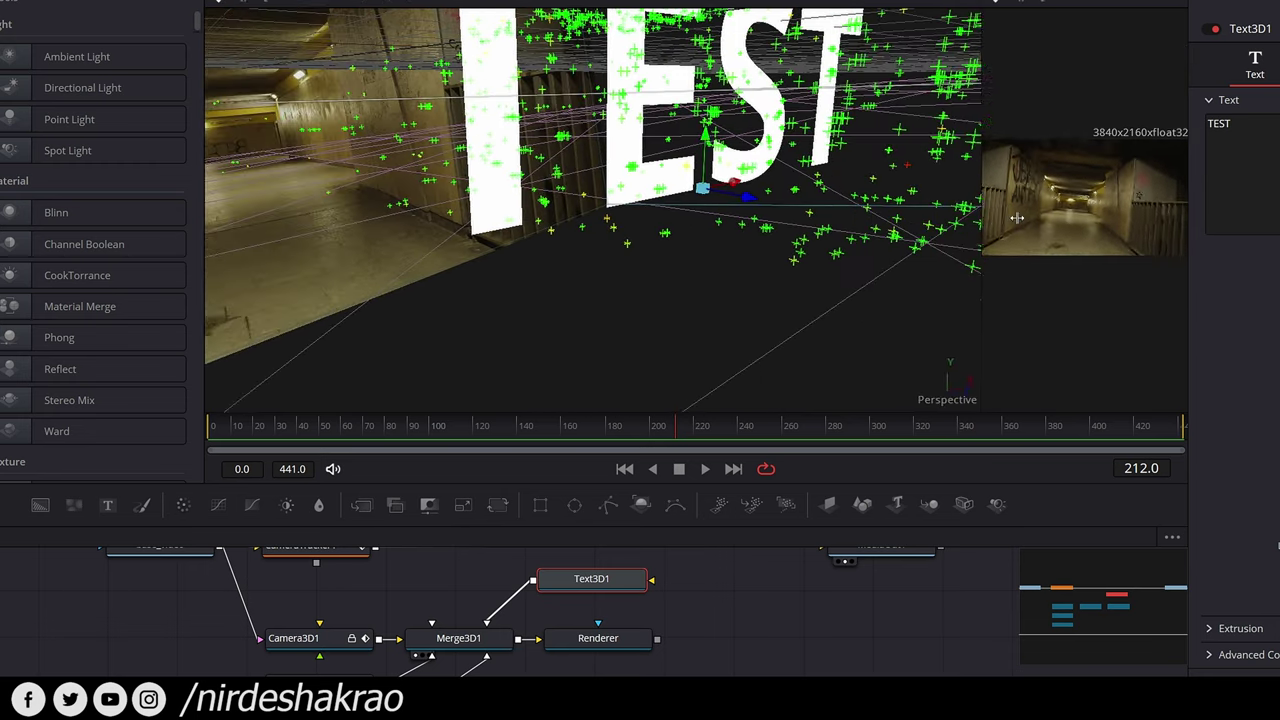
{"action": "left_click_drag", "start_coordinate": [696, 184], "coordinate": [1012, 184]}
{"action": "mouse_move", "coordinate": [490, 290]}
{"action": "left_mouse_down"}
{"action": "mouse_move", "coordinate": [537, 292]}
{"action": "mouse_move", "coordinate": [427, 322]}
{"action": "left_mouse_up"}
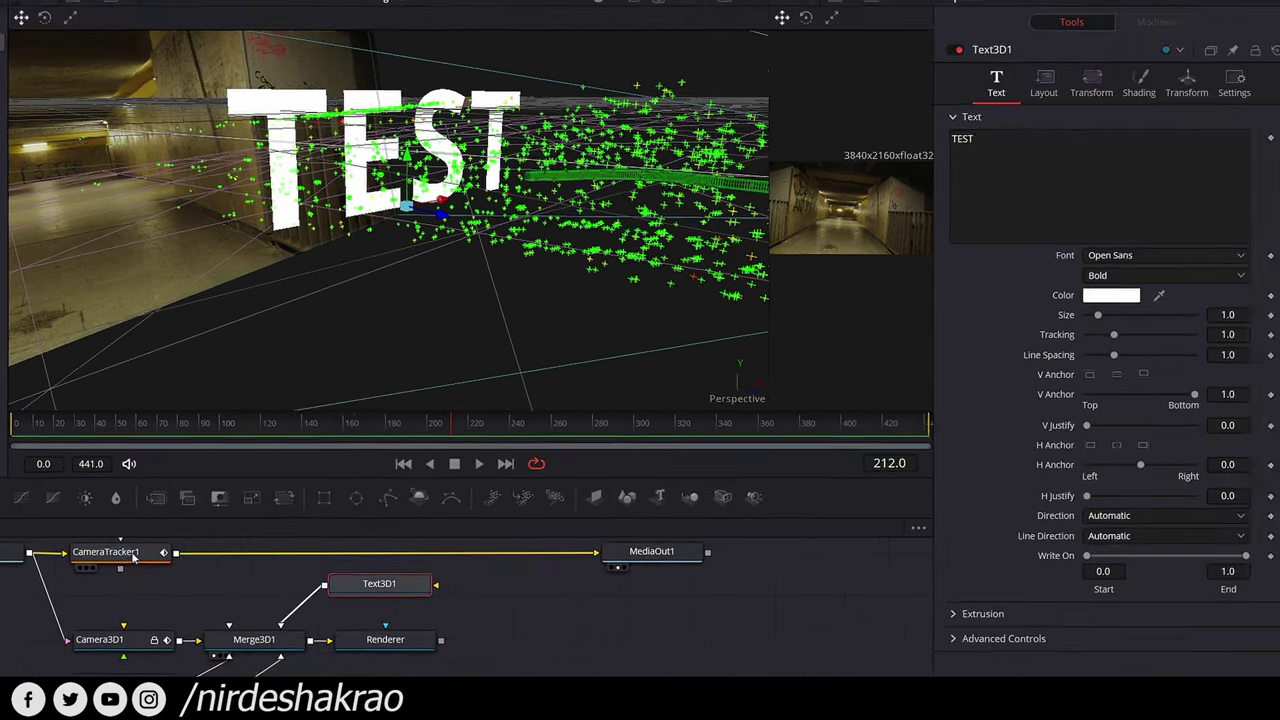
Turn off Wireframe on the GroundPlane so it renders as a solid purple surface.
{"action": "left_click", "coordinate": [115, 553]}
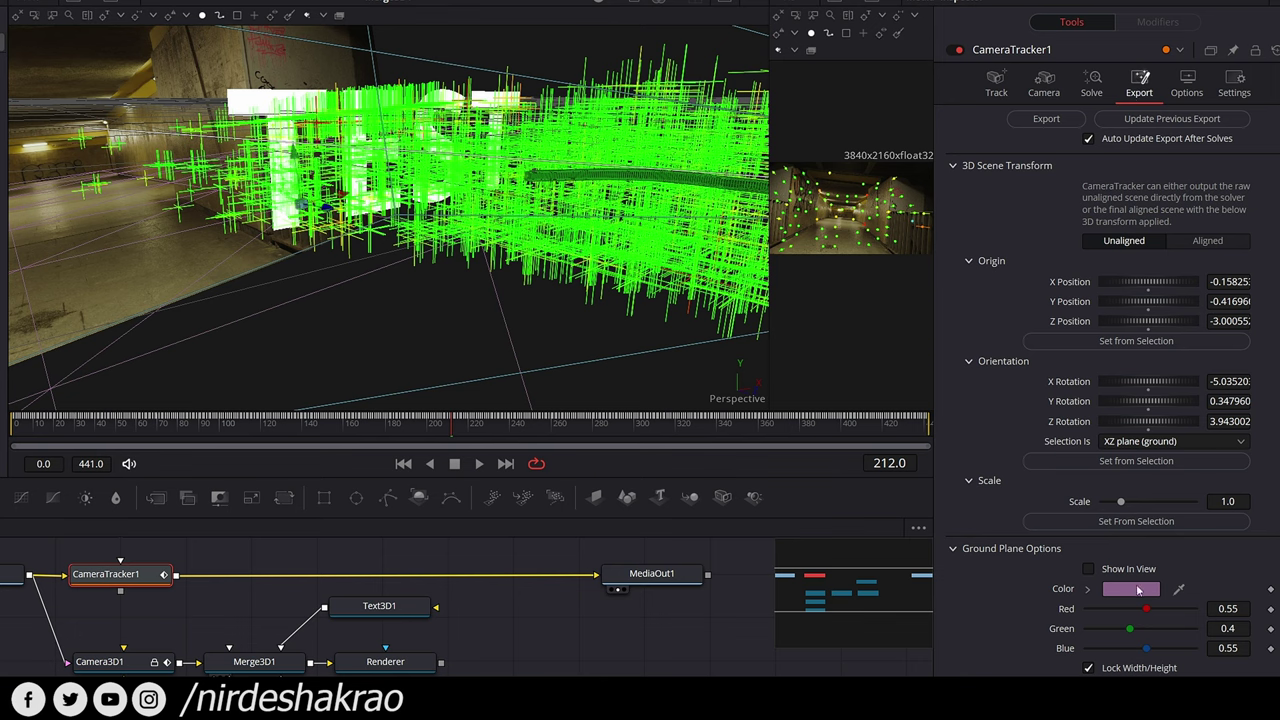
{"action": "scroll", "coordinate": [1105, 400], "scroll_direction": "down", "scroll_amount": 3}
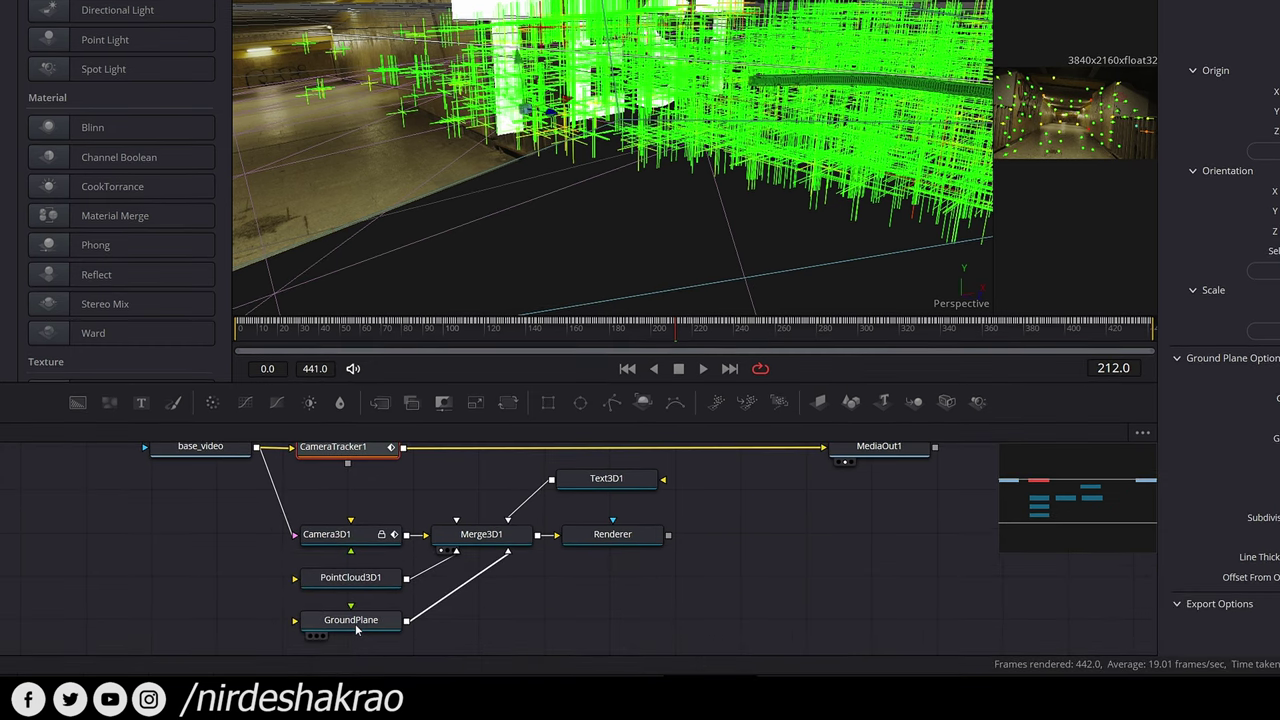
{"action": "left_click", "coordinate": [352, 622]}
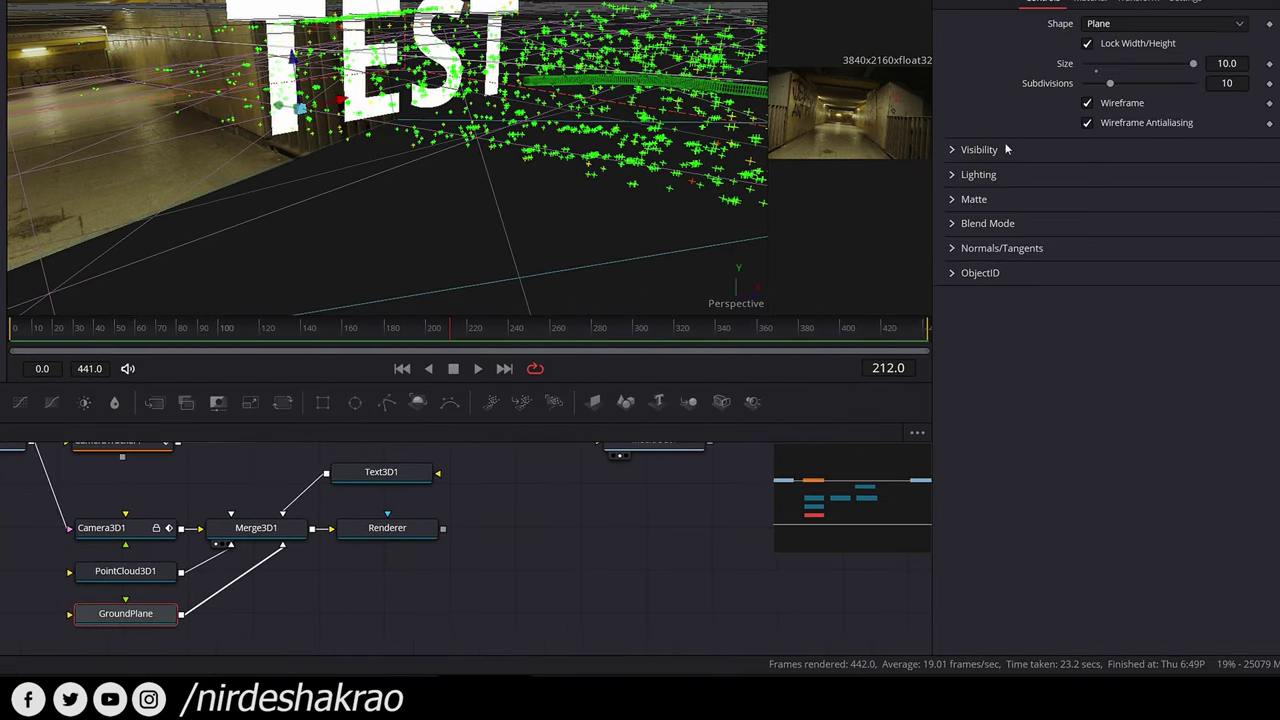
{"action": "left_click", "coordinate": [1088, 103]}
{"action": "mouse_move", "coordinate": [551, 205]}
{"action": "left_mouse_down"}
{"action": "mouse_move", "coordinate": [1091, 246]}
{"action": "mouse_move", "coordinate": [947, 241]}
{"action": "mouse_move", "coordinate": [757, 260]}
{"action": "left_mouse_up"}
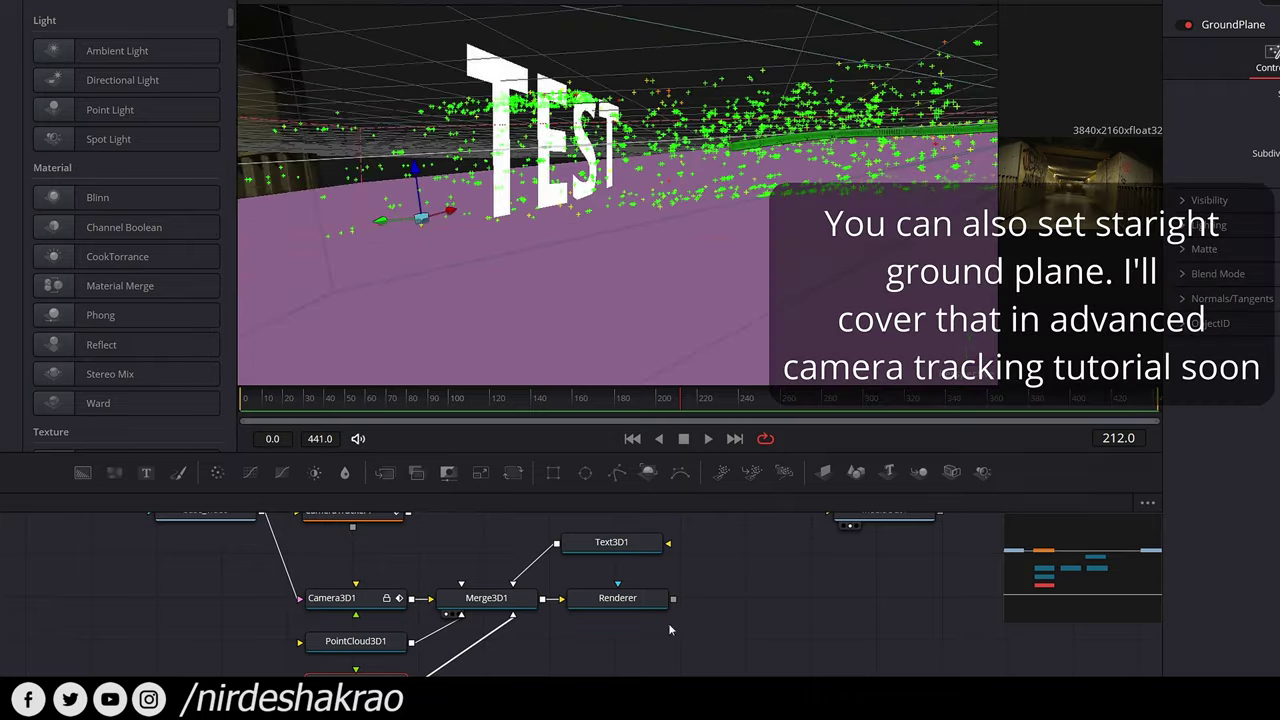
{"action": "left_click", "coordinate": [617, 543]}
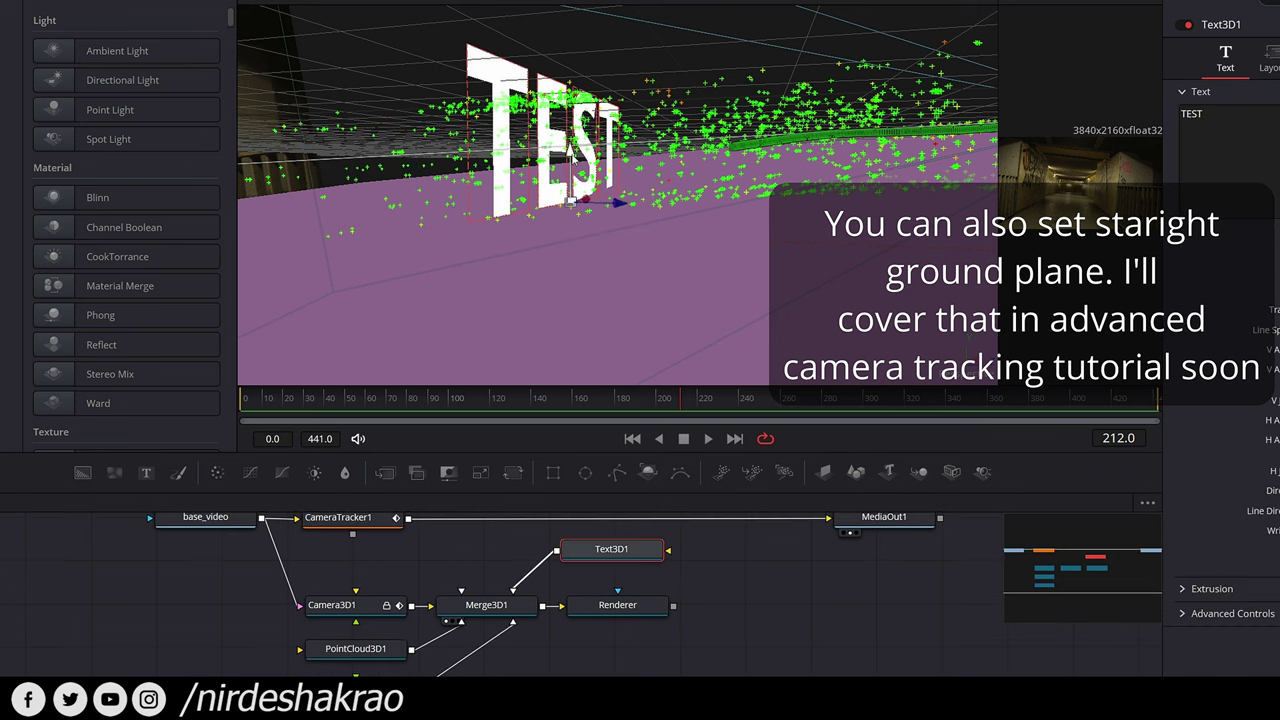
Rotate and reposition the TEST text to stand on the ground plane facing down the tunnel.
{"action": "mouse_move", "coordinate": [568, 218]}
{"action": "left_mouse_down"}
{"action": "mouse_move", "coordinate": [572, 180]}
{"action": "mouse_move", "coordinate": [594, 250]}
{"action": "mouse_move", "coordinate": [617, 272]}
{"action": "left_mouse_up"}
{"action": "scroll", "coordinate": [614, 285], "scroll_direction": "up", "scroll_amount": 2}
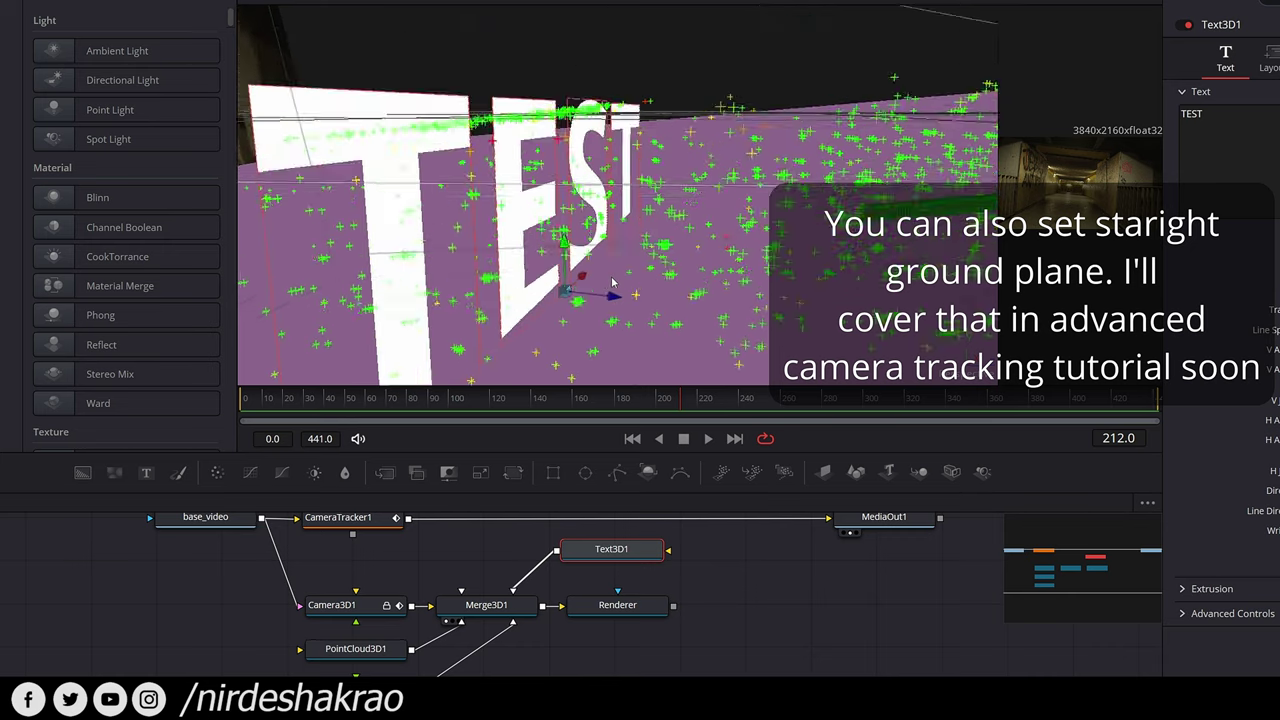
{"action": "scroll", "coordinate": [614, 286], "scroll_direction": "up", "scroll_amount": 2}
{"action": "scroll", "coordinate": [614, 286], "scroll_direction": "up", "scroll_amount": 2}
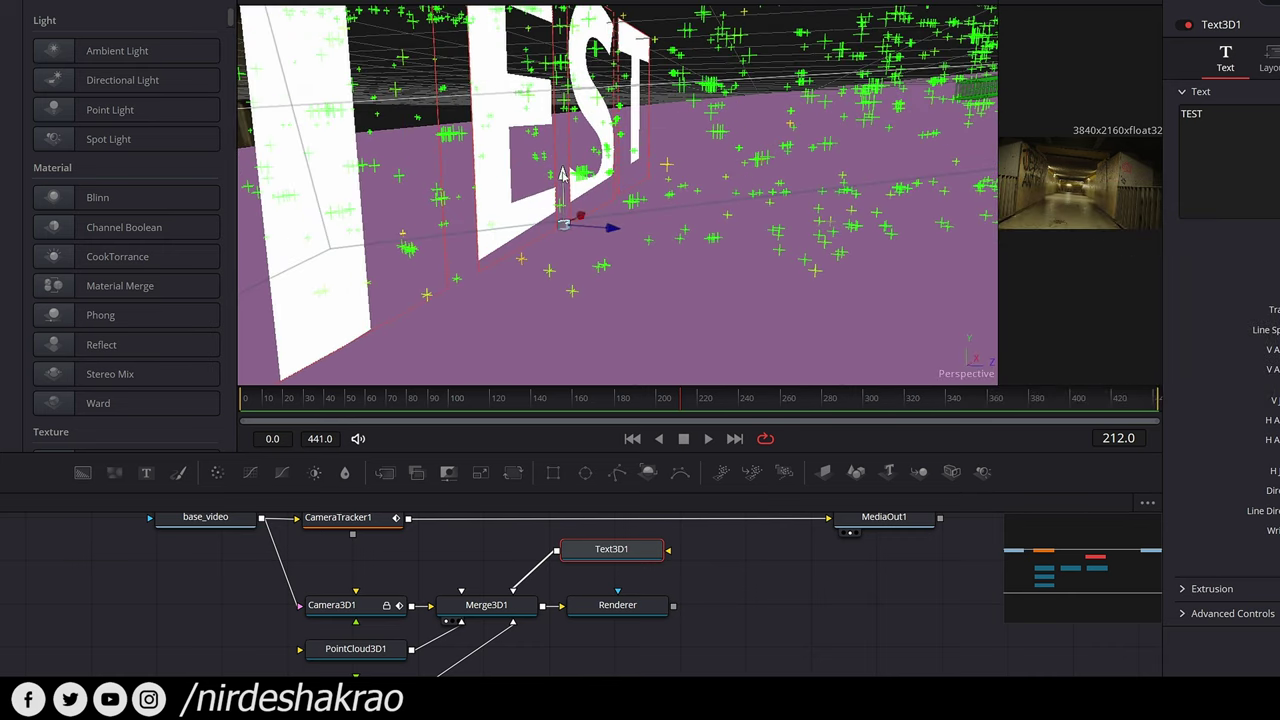
{"action": "left_click_drag", "start_coordinate": [563, 175], "coordinate": [563, 172]}
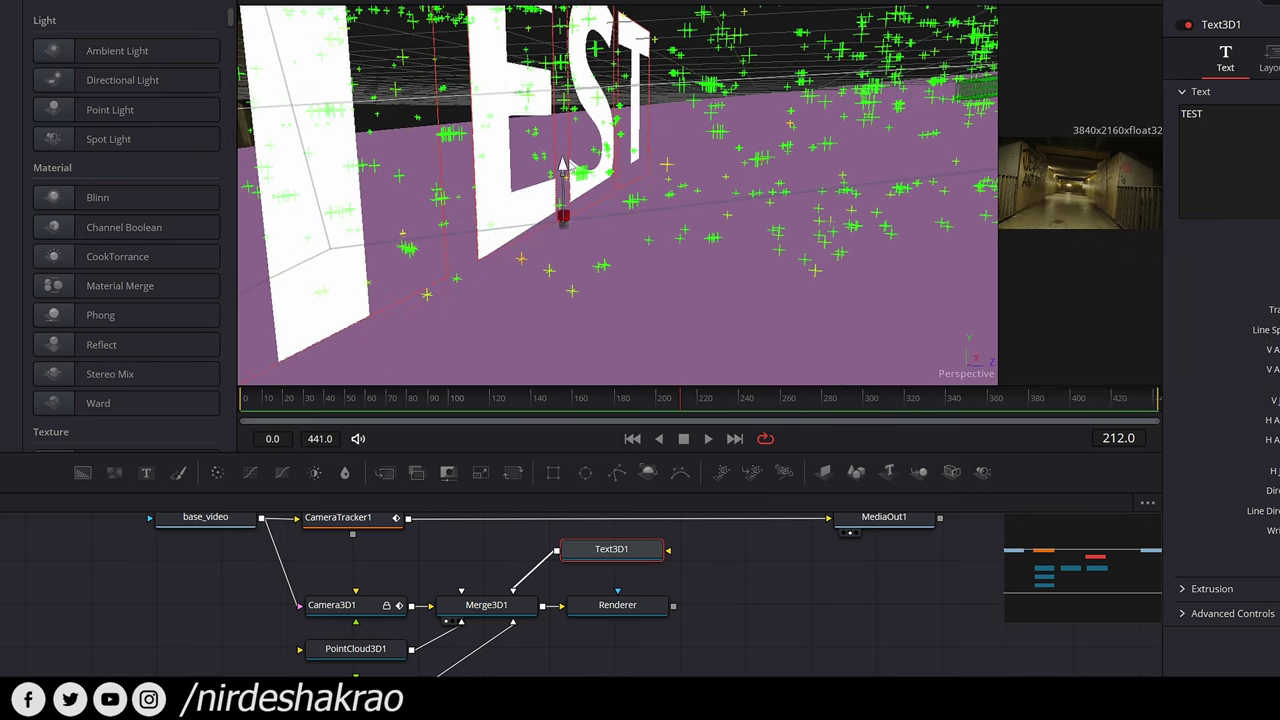
{"action": "mouse_move", "coordinate": [563, 175]}
{"action": "left_mouse_down"}
{"action": "mouse_move", "coordinate": [636, 249]}
{"action": "mouse_move", "coordinate": [767, 208]}
{"action": "mouse_move", "coordinate": [733, 258]}
{"action": "left_mouse_up"}
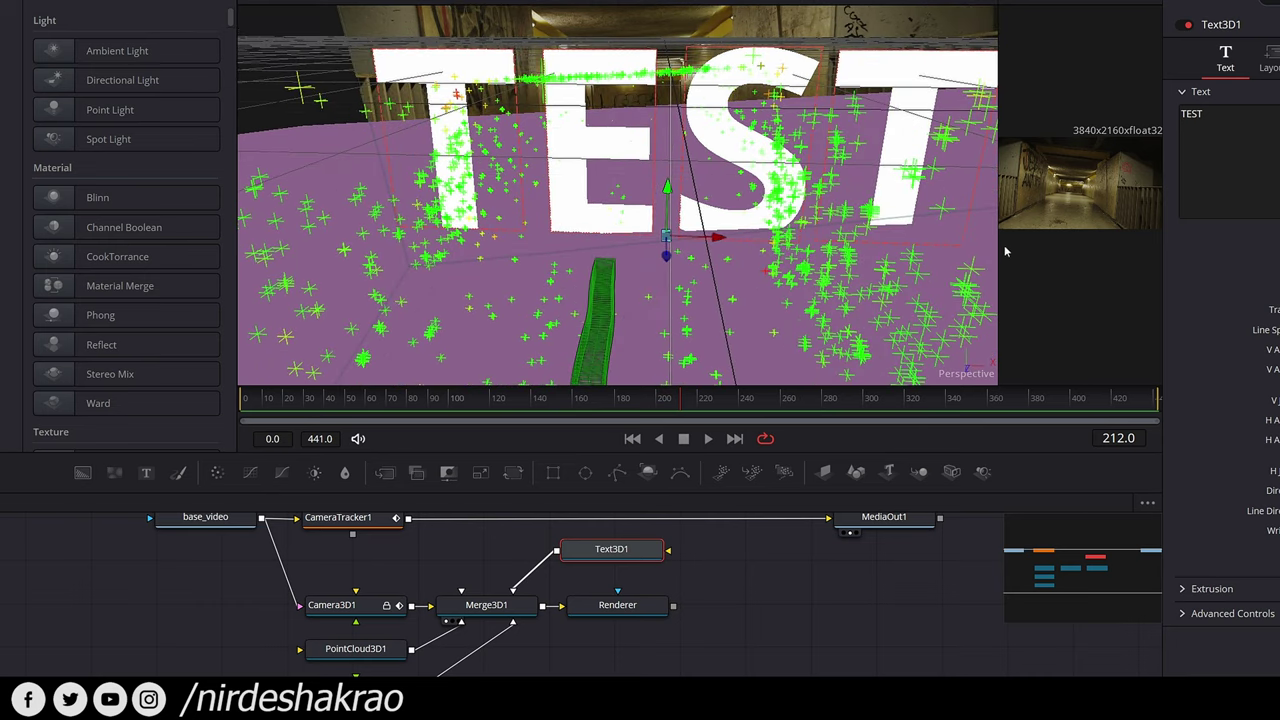
{"action": "left_click_drag", "start_coordinate": [999, 241], "coordinate": [636, 232]}
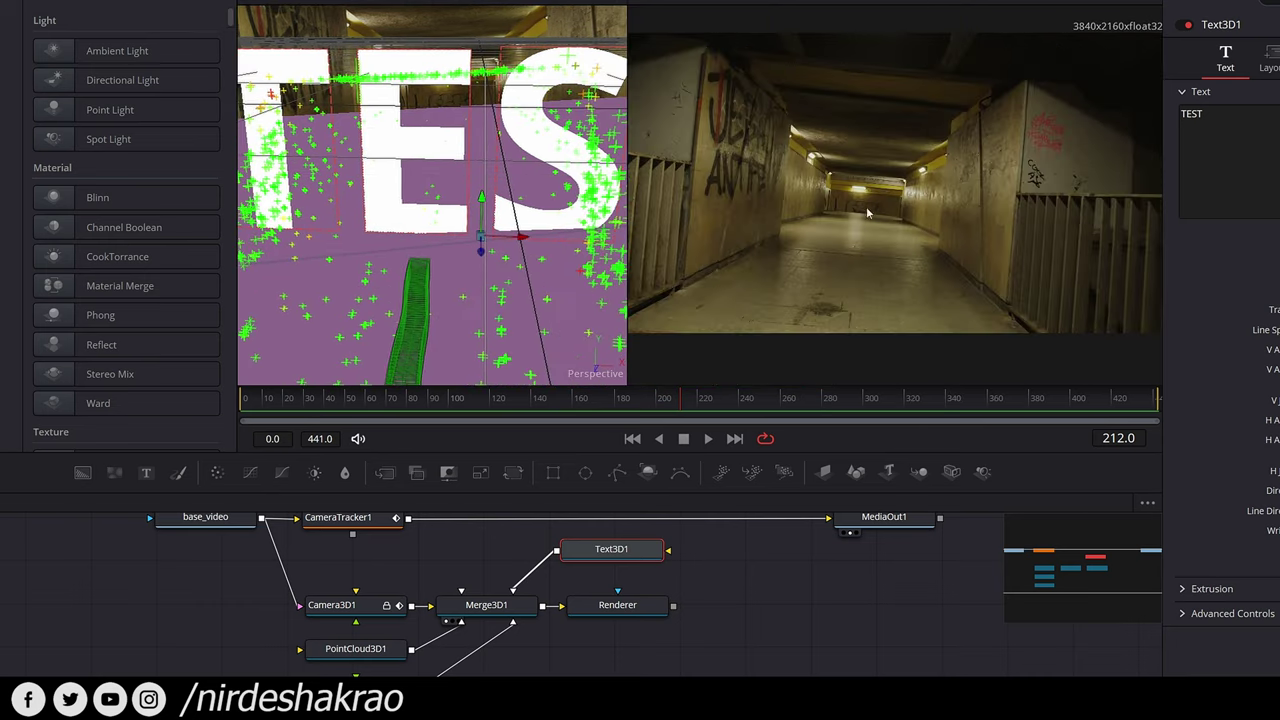
Link the Renderer output to MediaOut1 and tidy the Text3D1 node's position in the graph.
{"action": "scroll", "coordinate": [739, 605], "scroll_direction": "up", "scroll_amount": 1}
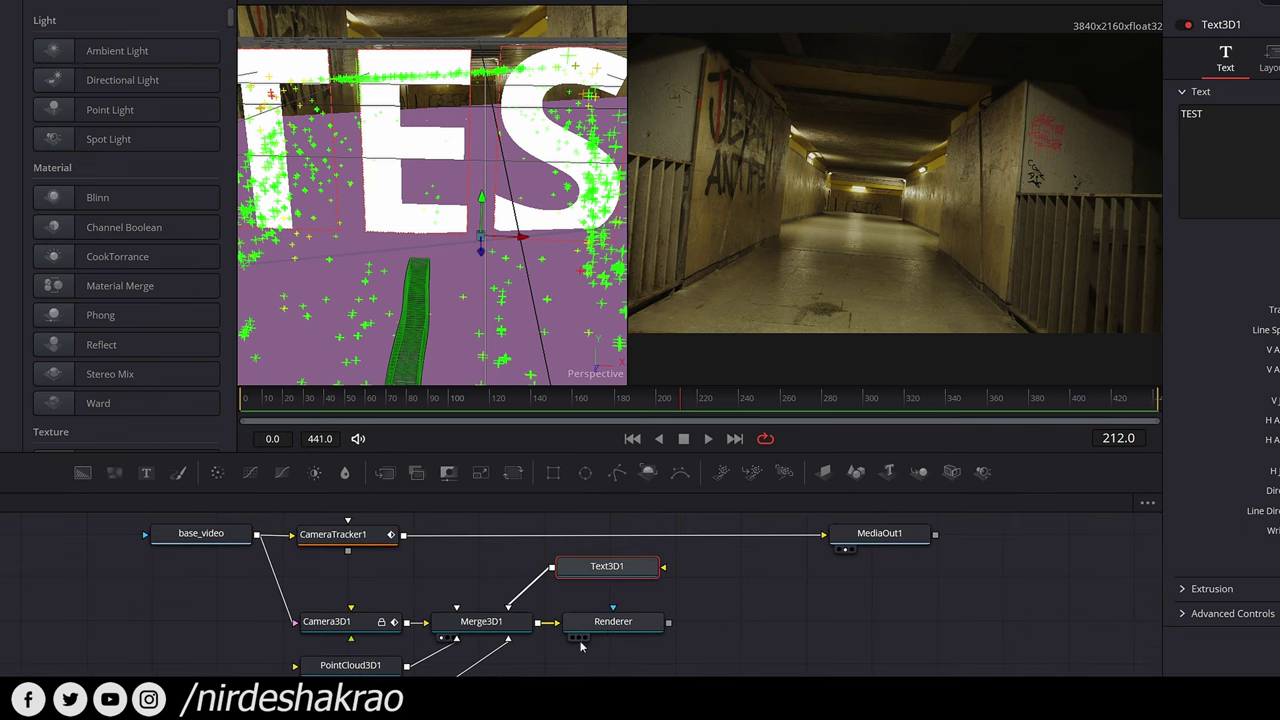
{"action": "scroll", "coordinate": [777, 620], "scroll_direction": "up", "scroll_amount": 2}
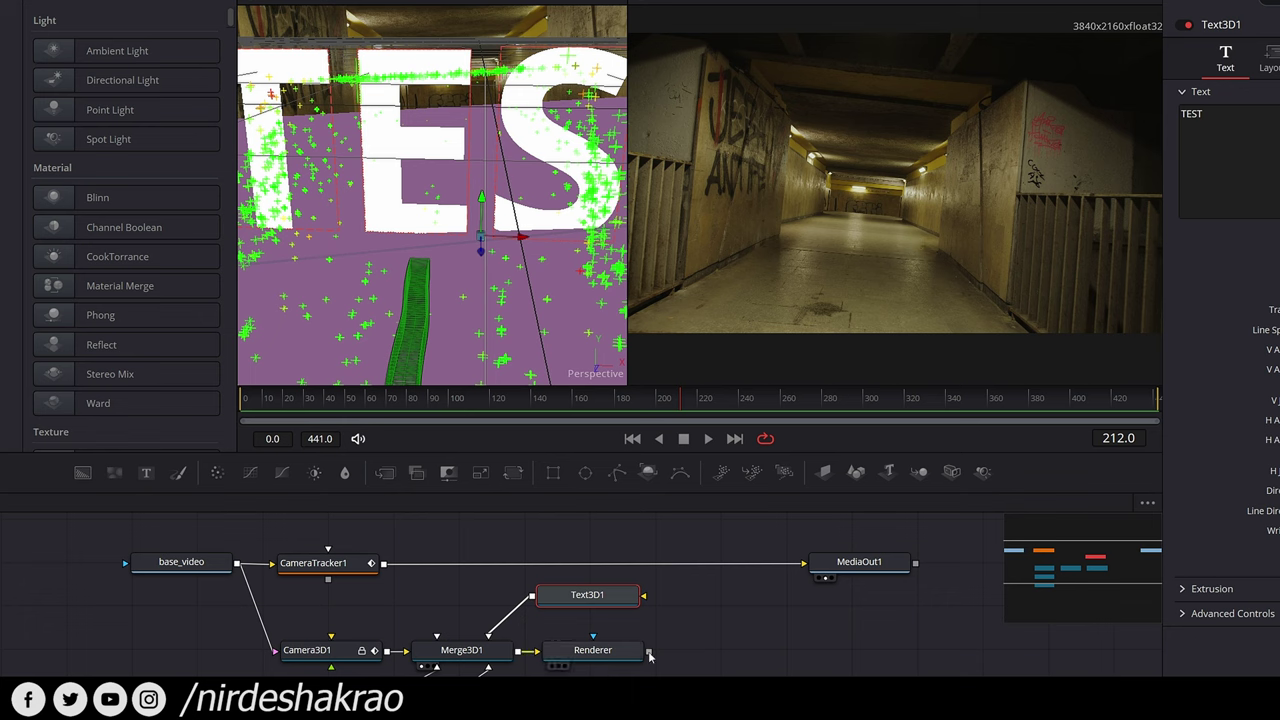
{"action": "left_click_drag", "start_coordinate": [649, 651], "coordinate": [806, 570]}
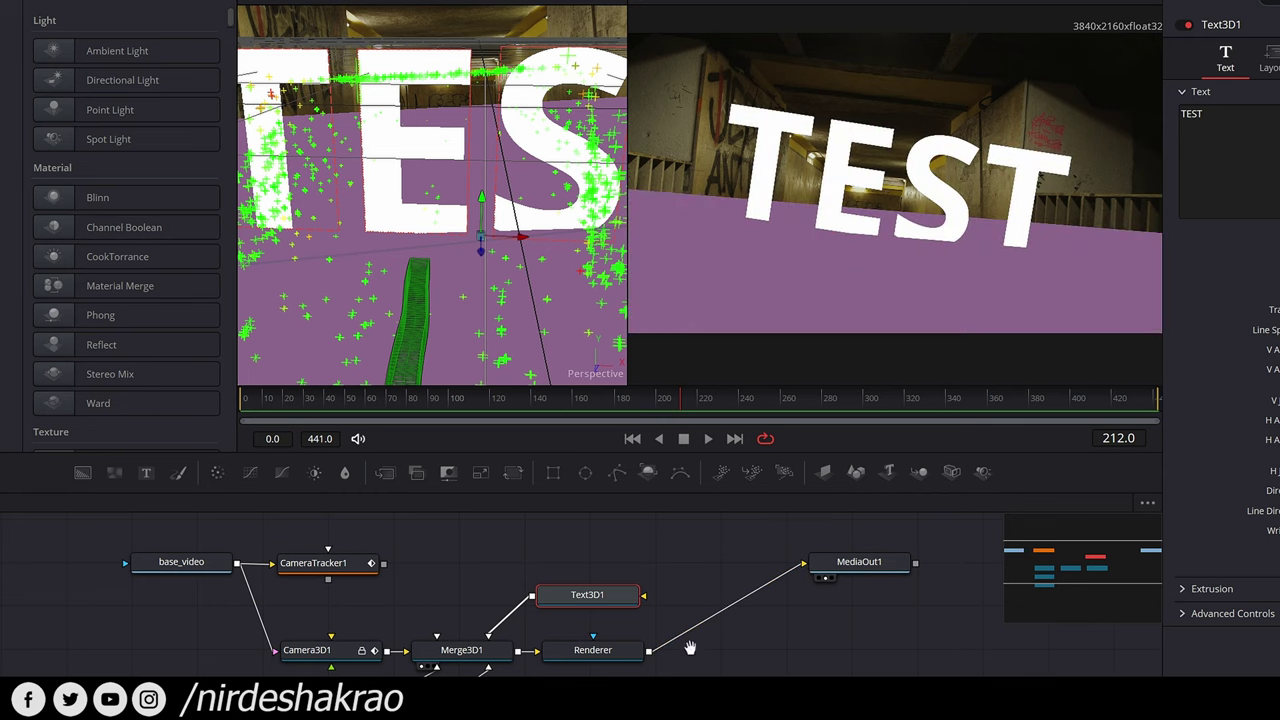
{"action": "left_click_drag", "start_coordinate": [688, 655], "coordinate": [739, 613]}
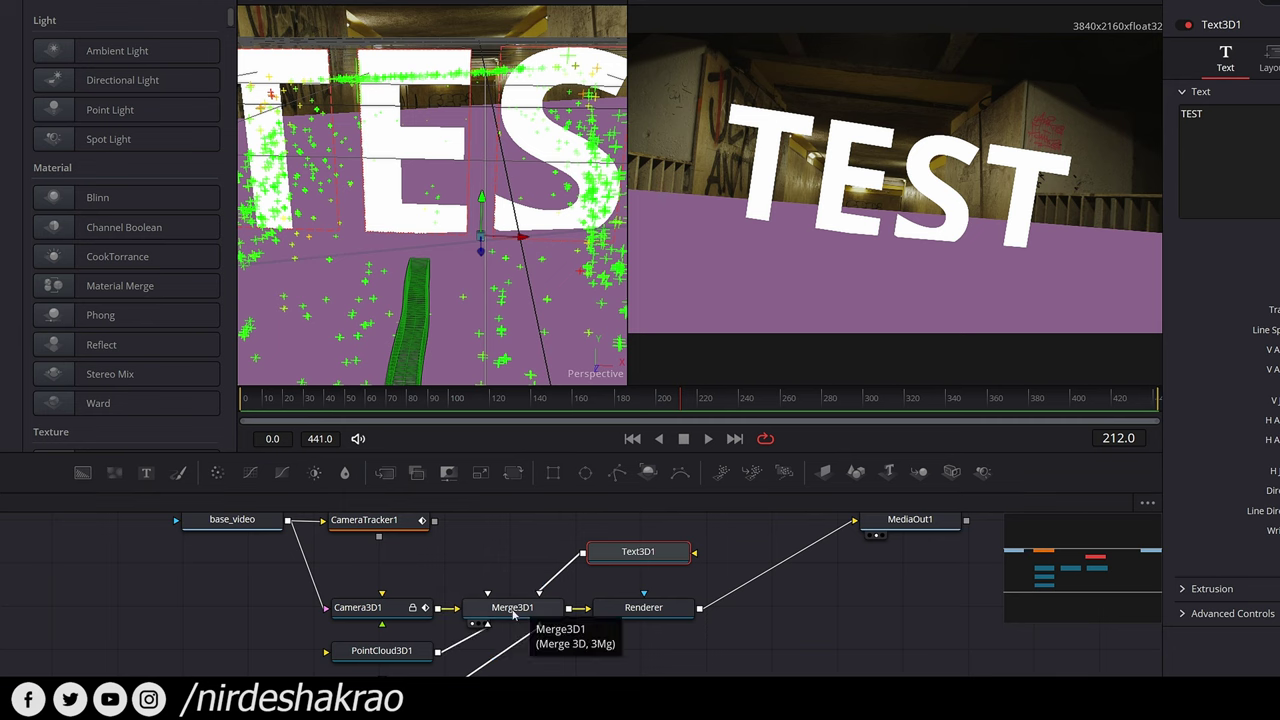
{"action": "scroll", "coordinate": [786, 620], "scroll_direction": "right", "scroll_amount": 3}
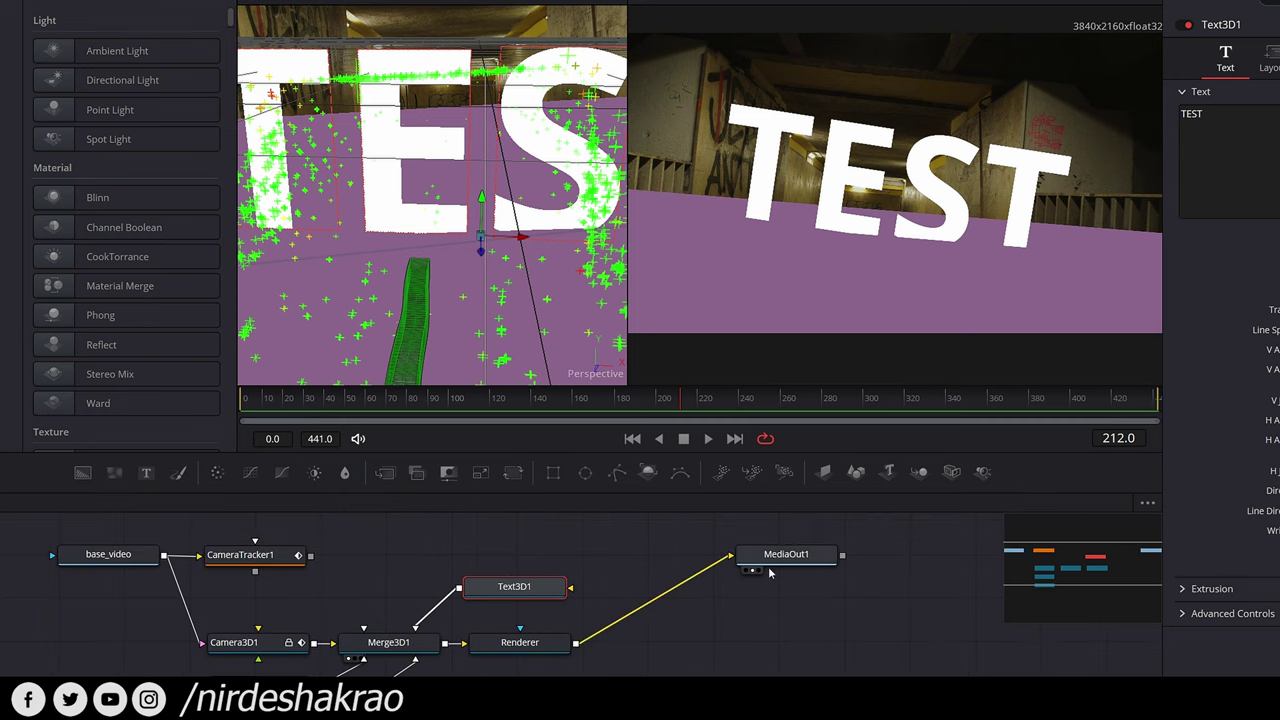
{"action": "left_click_drag", "start_coordinate": [757, 614], "coordinate": [781, 650]}
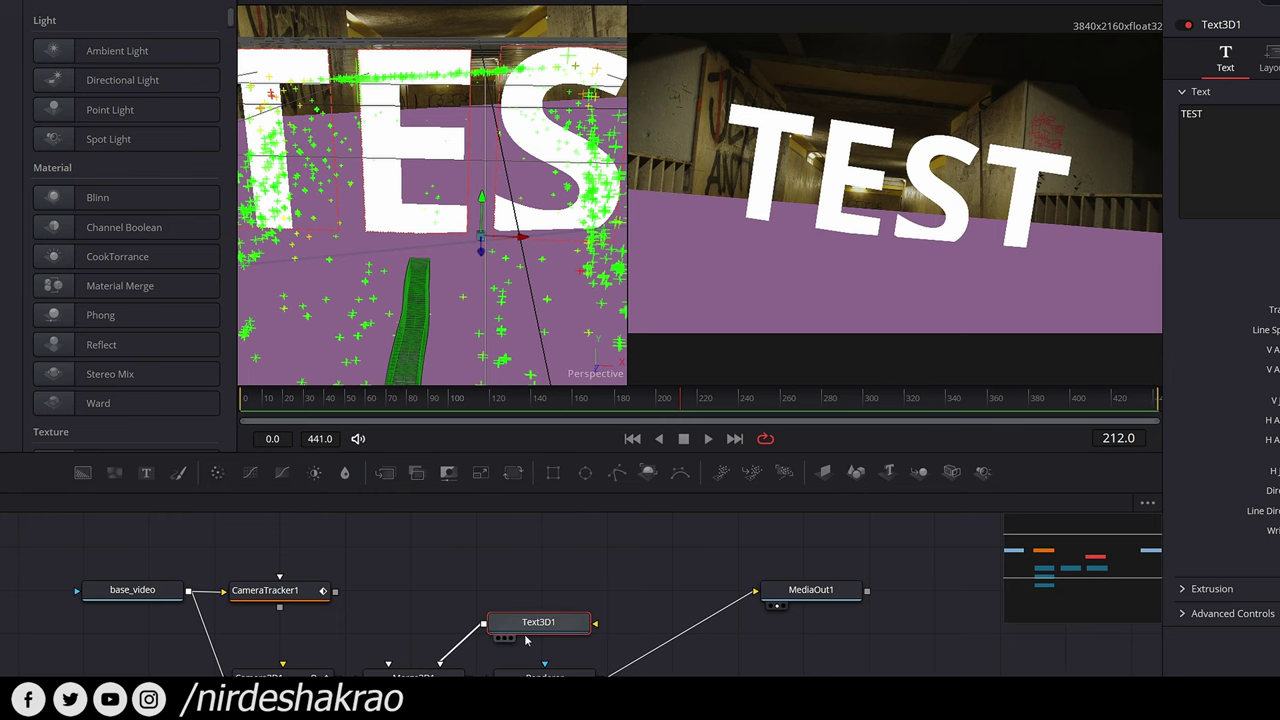
{"action": "left_click_drag", "start_coordinate": [536, 626], "coordinate": [526, 619]}
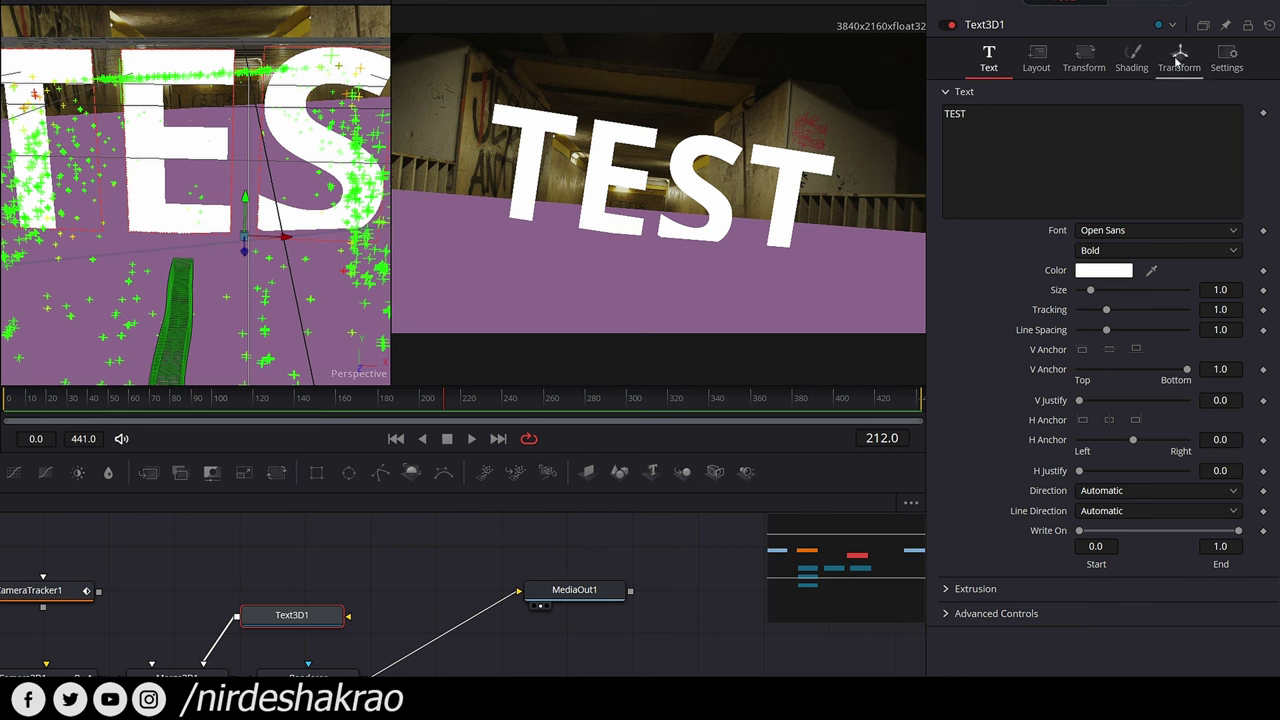
{"action": "left_click", "coordinate": [1186, 62]}
Nudge the TEST text slightly and set its Z rotation to 3.7.
{"action": "left_click_drag", "start_coordinate": [1125, 218], "coordinate": [1152, 262]}
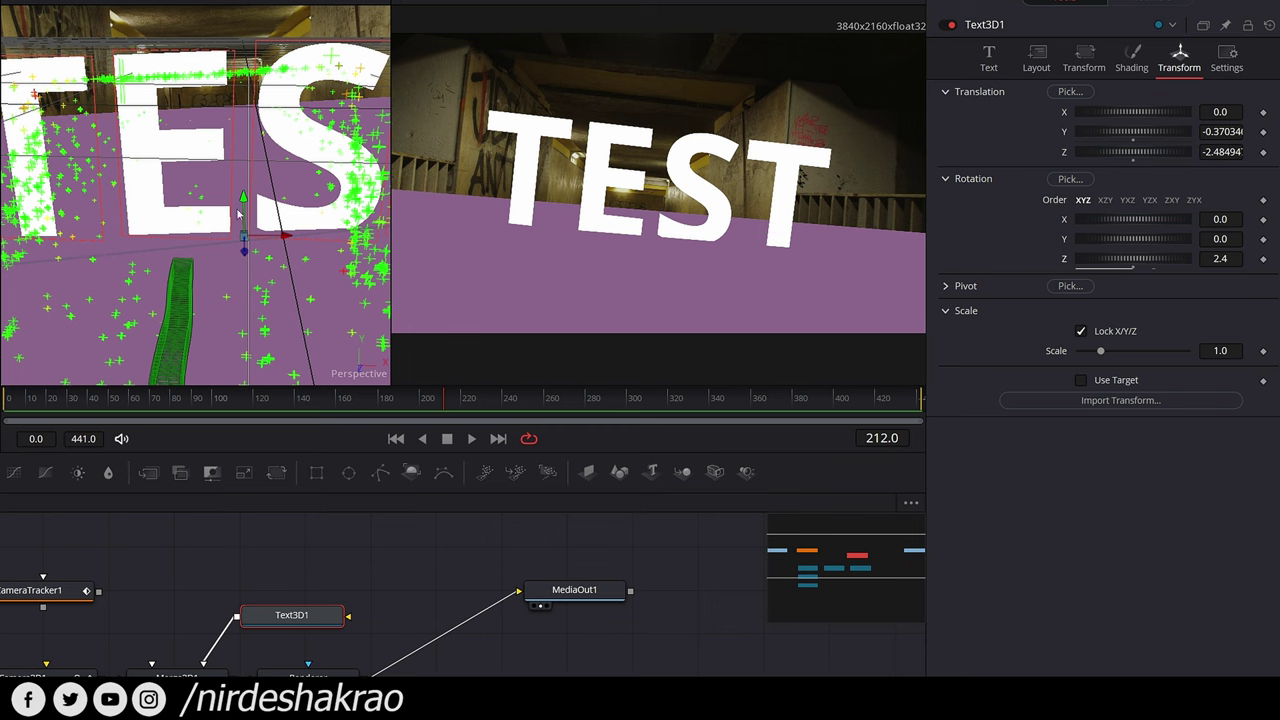
{"action": "left_click_drag", "start_coordinate": [240, 212], "coordinate": [272, 213]}
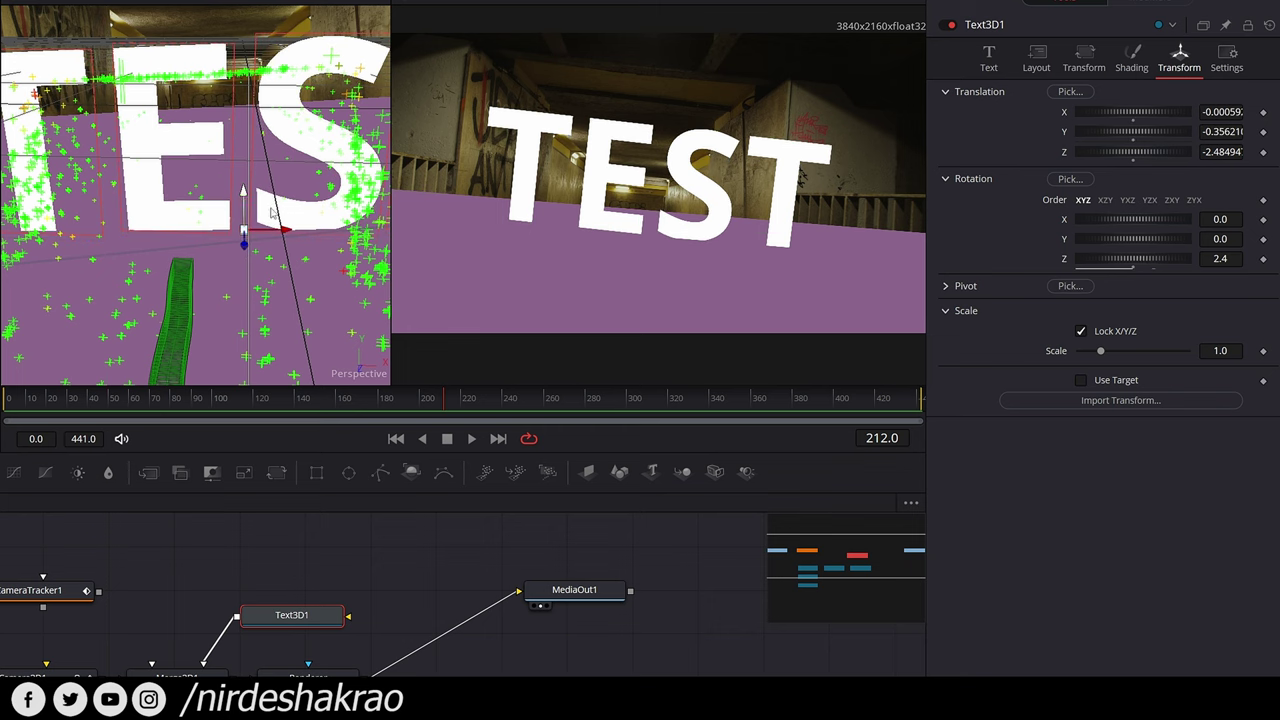
{"action": "type", "text": "3.13.7"}
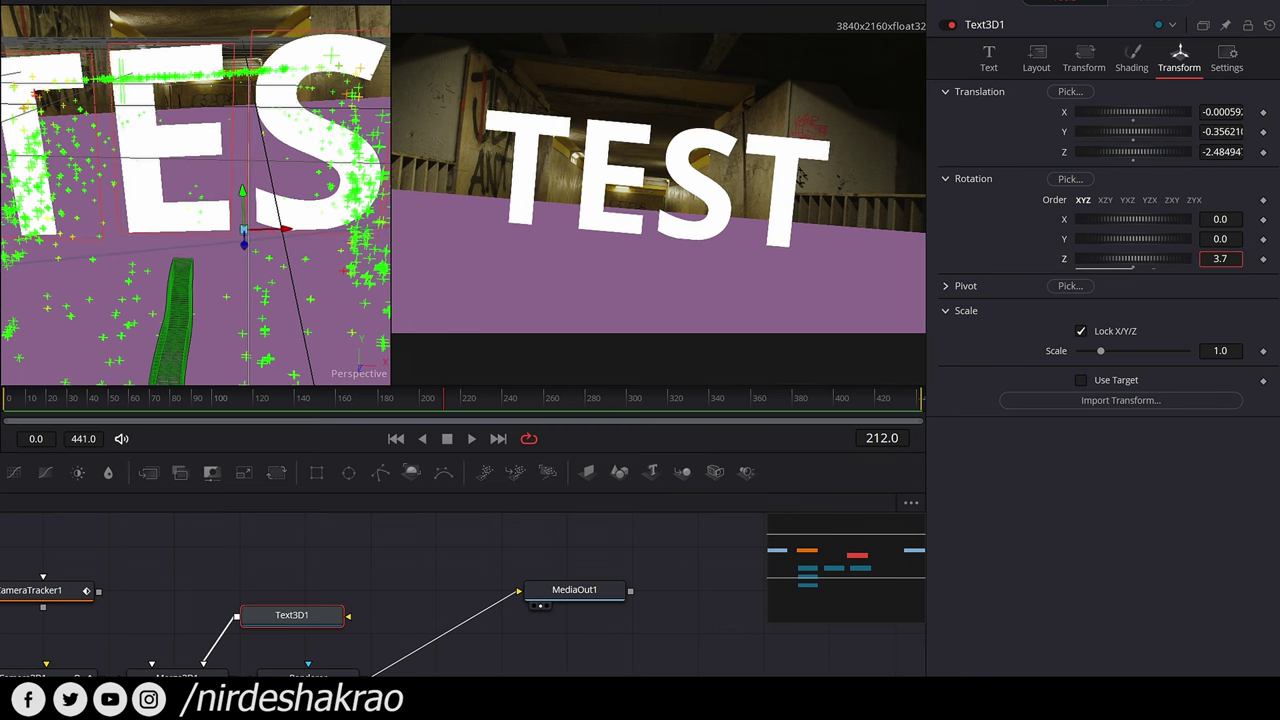
{"action": "key", "text": "Return"}
{"action": "scroll", "coordinate": [300, 590], "scroll_direction": "down", "scroll_amount": 2}
{"action": "left_click", "coordinate": [45, 672]}
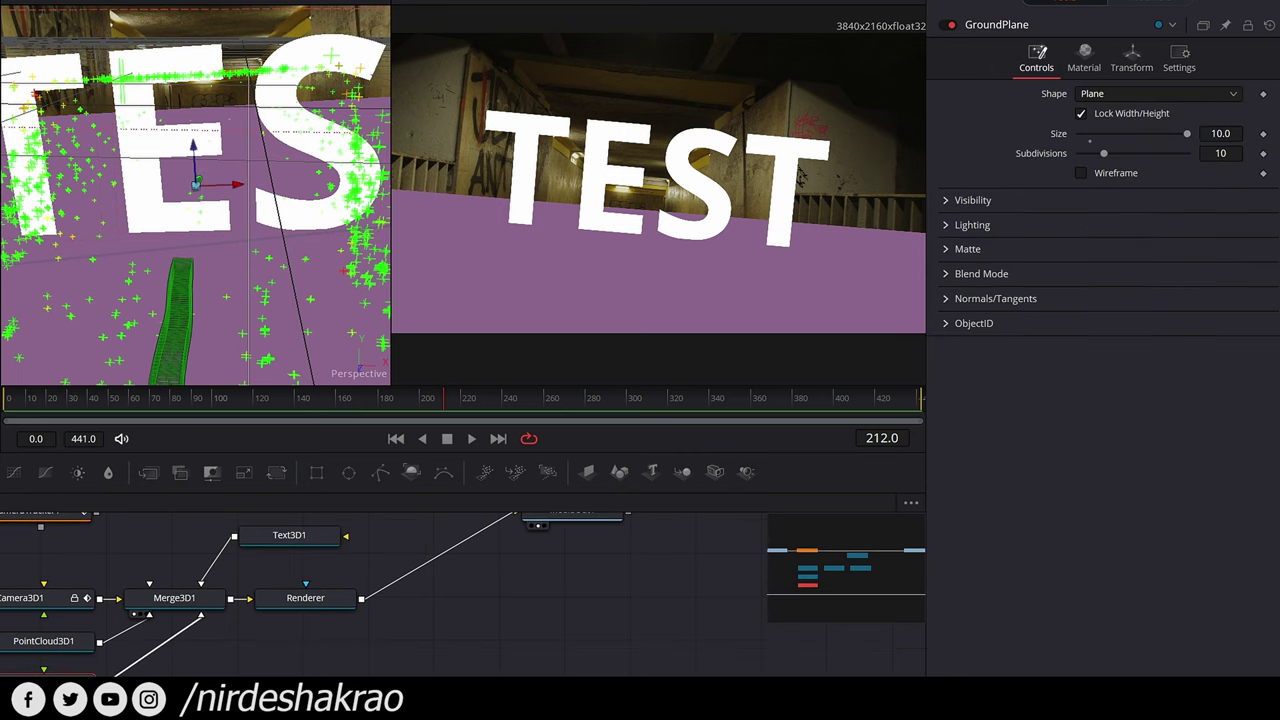
Switch the GroundPlane to Wireframe and scrub the clip to confirm TEST stays tracked.
{"action": "left_click", "coordinate": [1089, 172]}
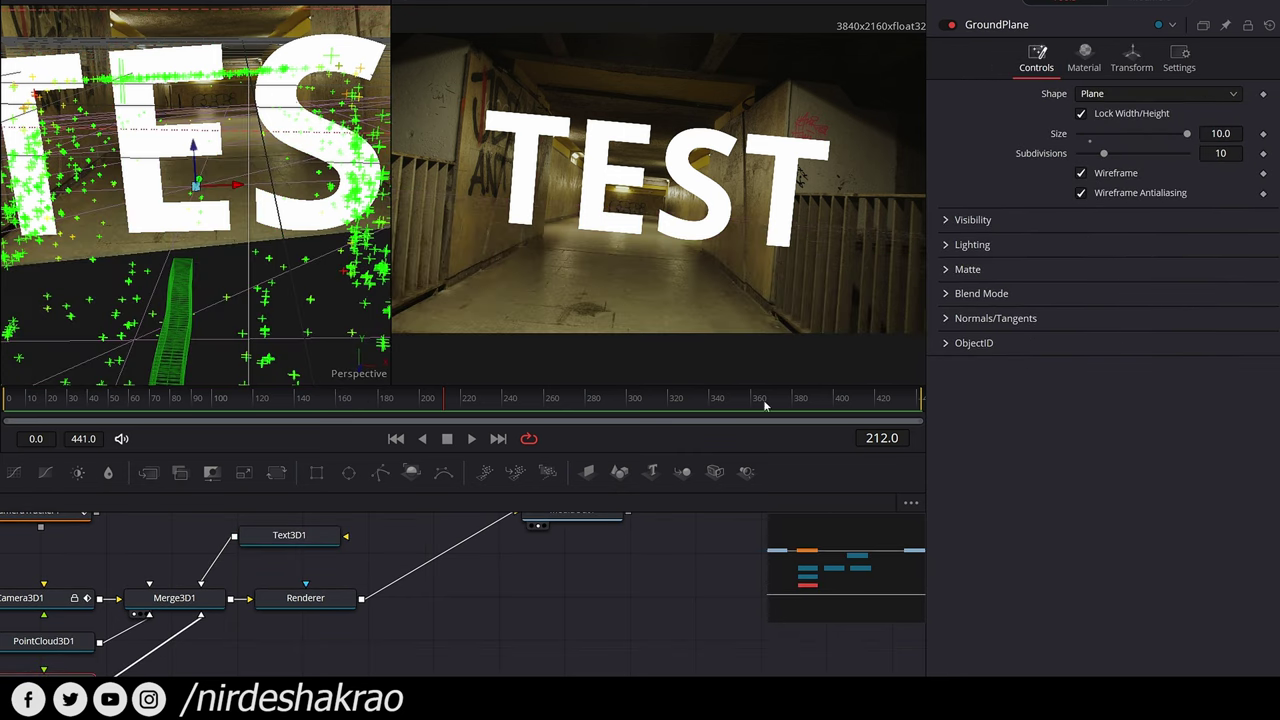
{"action": "mouse_move", "coordinate": [826, 397]}
{"action": "left_mouse_down"}
{"action": "mouse_move", "coordinate": [236, 428]}
{"action": "mouse_move", "coordinate": [733, 420]}
{"action": "left_mouse_up"}
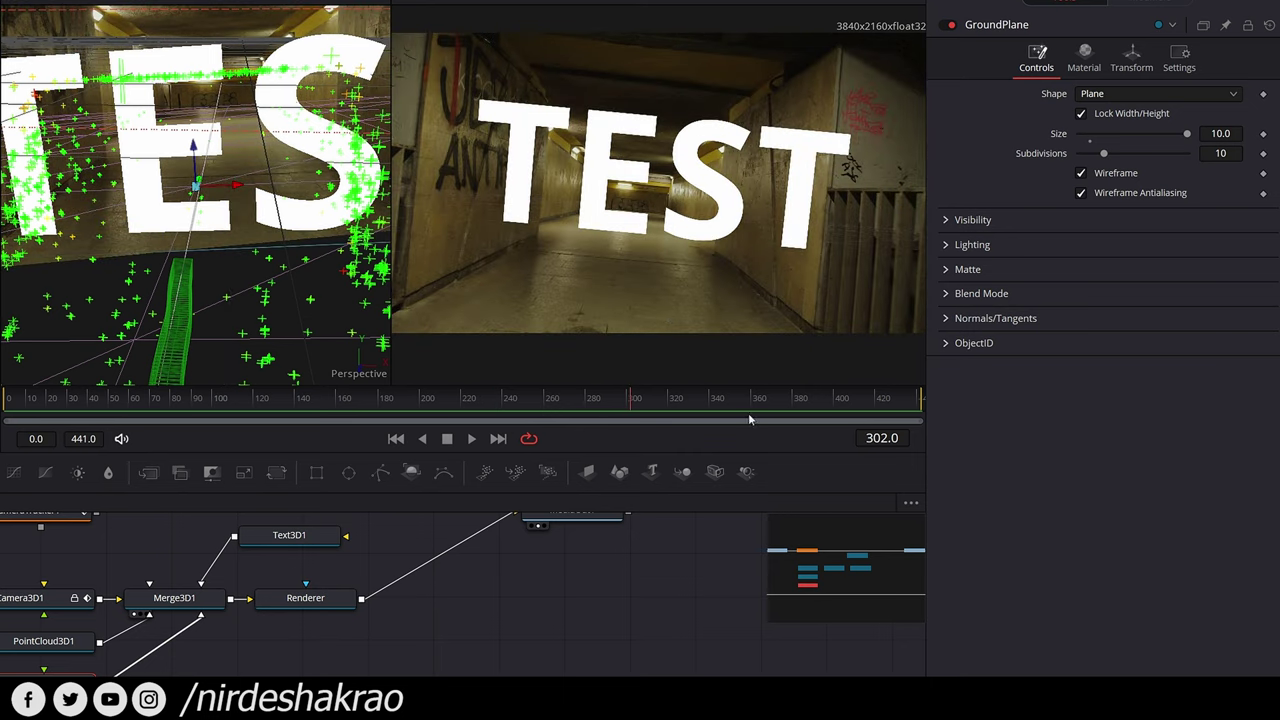
{"action": "left_click_drag", "start_coordinate": [858, 420], "coordinate": [410, 413]}
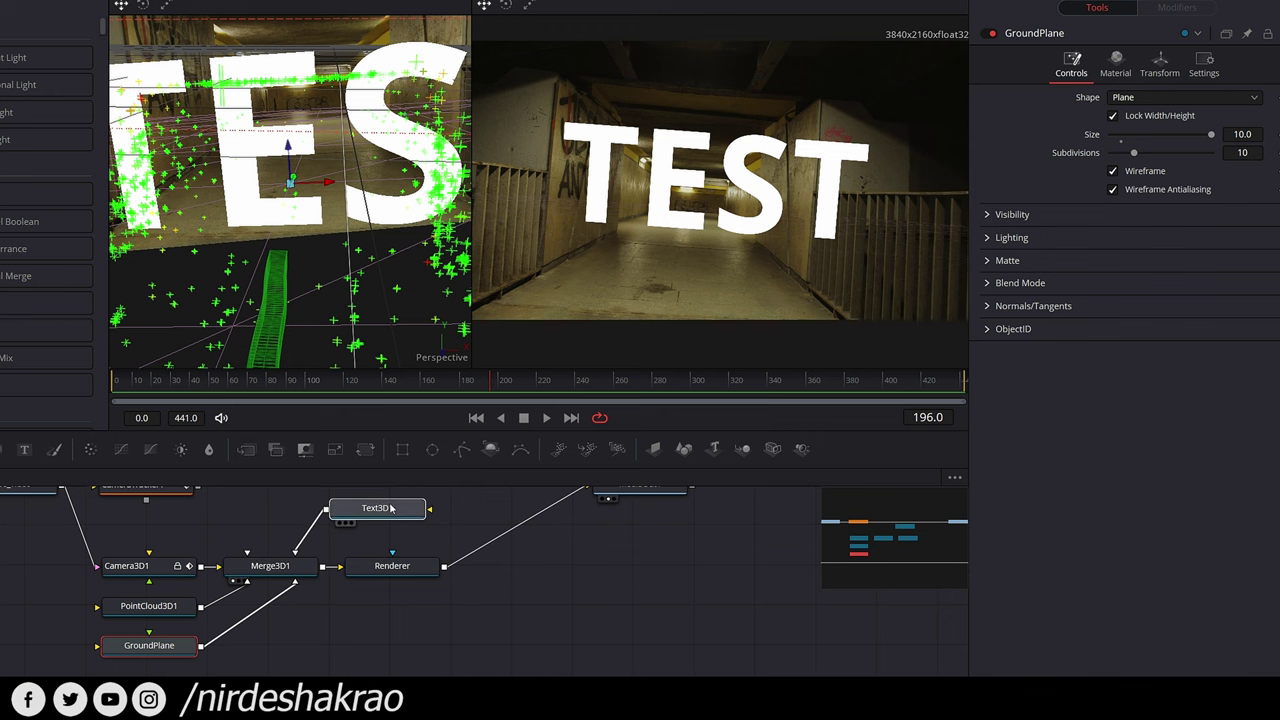
{"action": "left_click", "coordinate": [388, 506]}
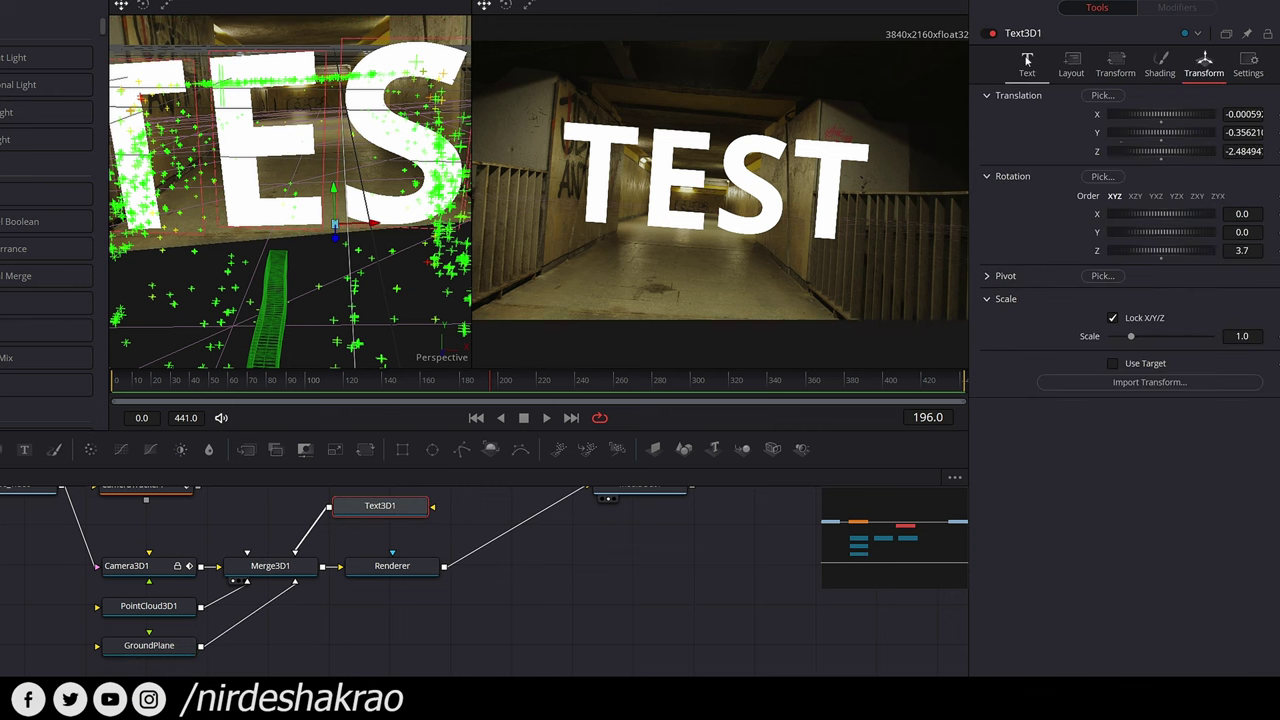
Replace the TEST lettering with DEAD and END on two separate lines.
{"action": "left_click", "coordinate": [1038, 66]}
{"action": "left_click", "coordinate": [1086, 137]}
{"action": "key", "text": "ctrl+a"}
{"action": "type", "text": "DEAD"}
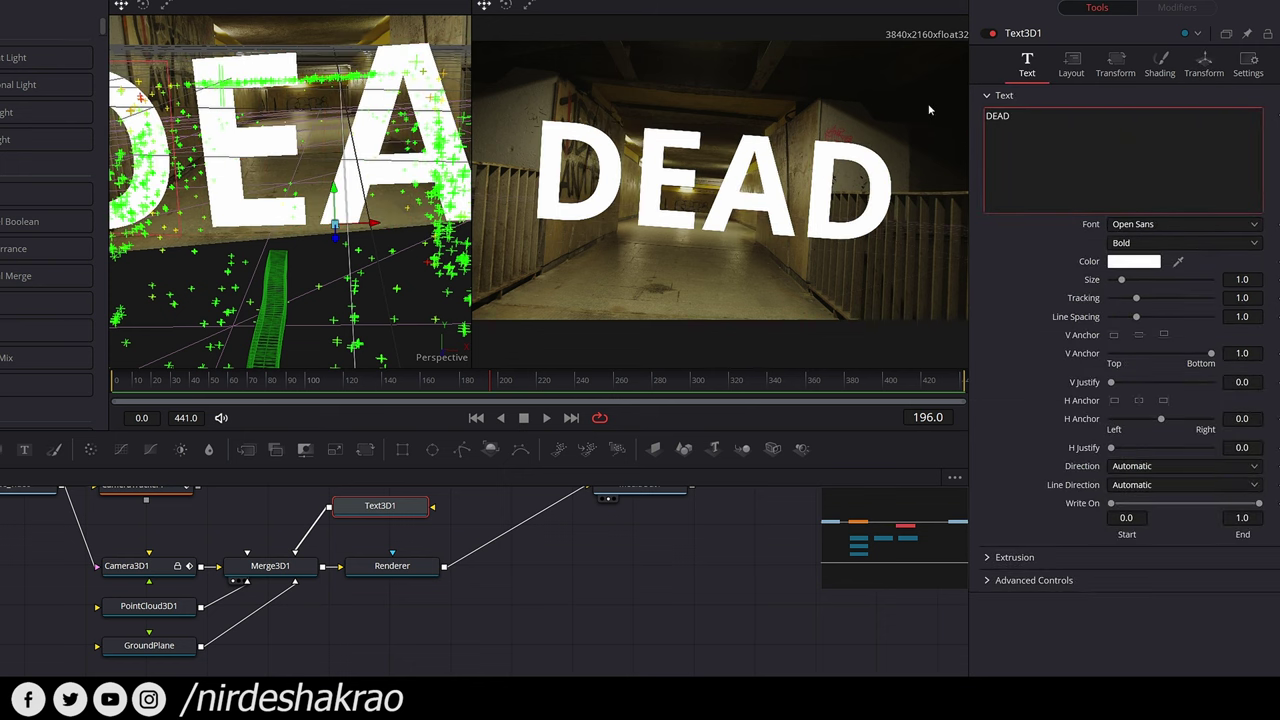
{"action": "key", "text": "Return"}
{"action": "type", "text": "END"}
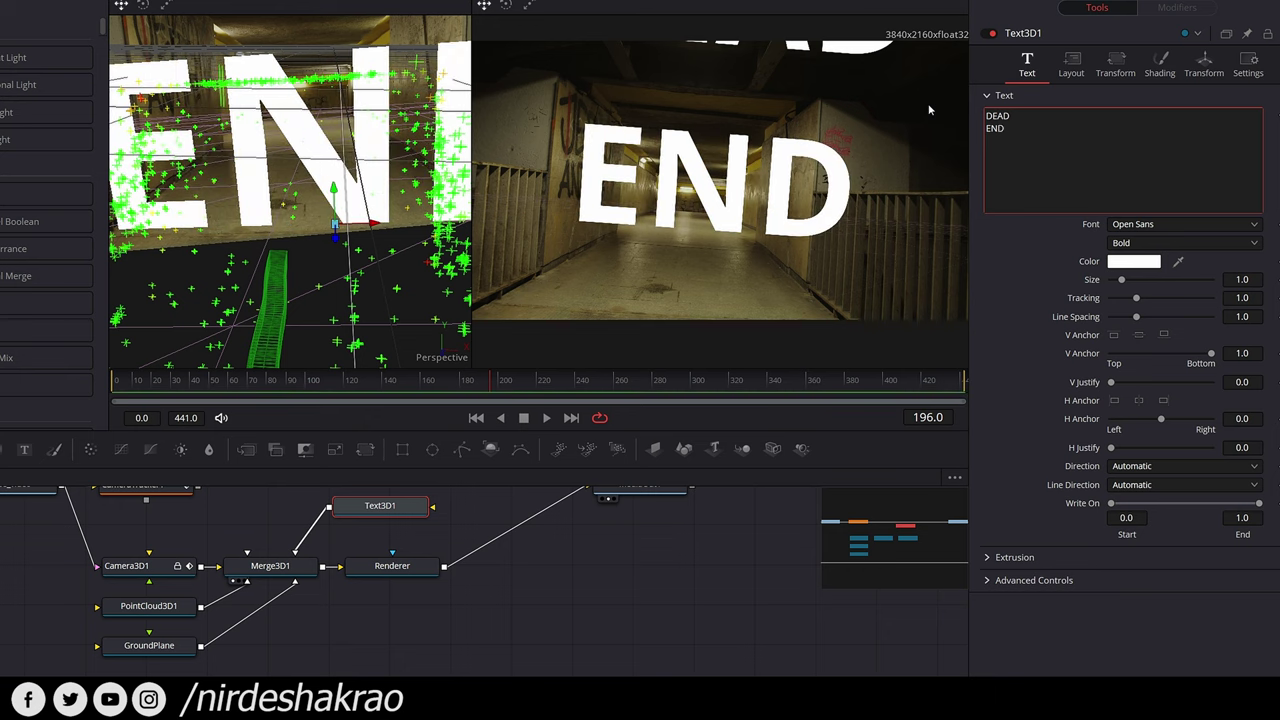
{"action": "left_click", "coordinate": [367, 515]}
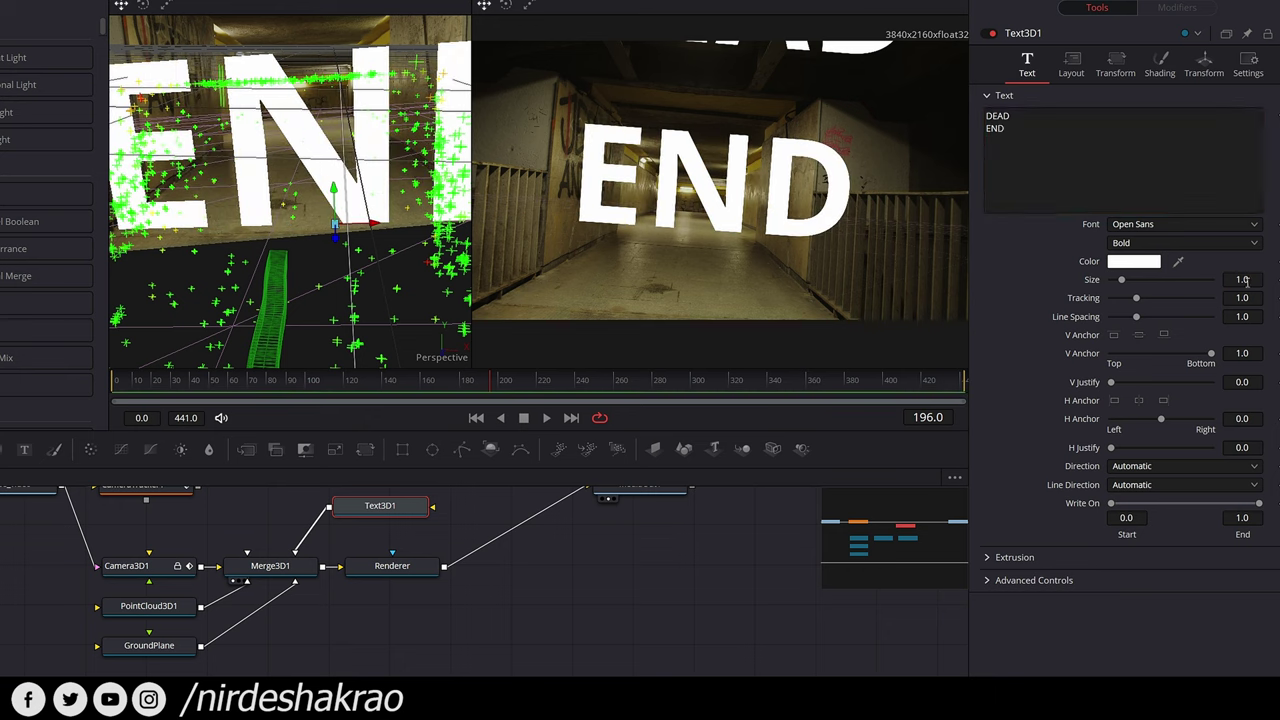
{"action": "scroll", "coordinate": [1245, 281], "scroll_direction": "down", "scroll_amount": 3}
{"action": "scroll", "coordinate": [1245, 281], "scroll_direction": "down", "scroll_amount": 2}
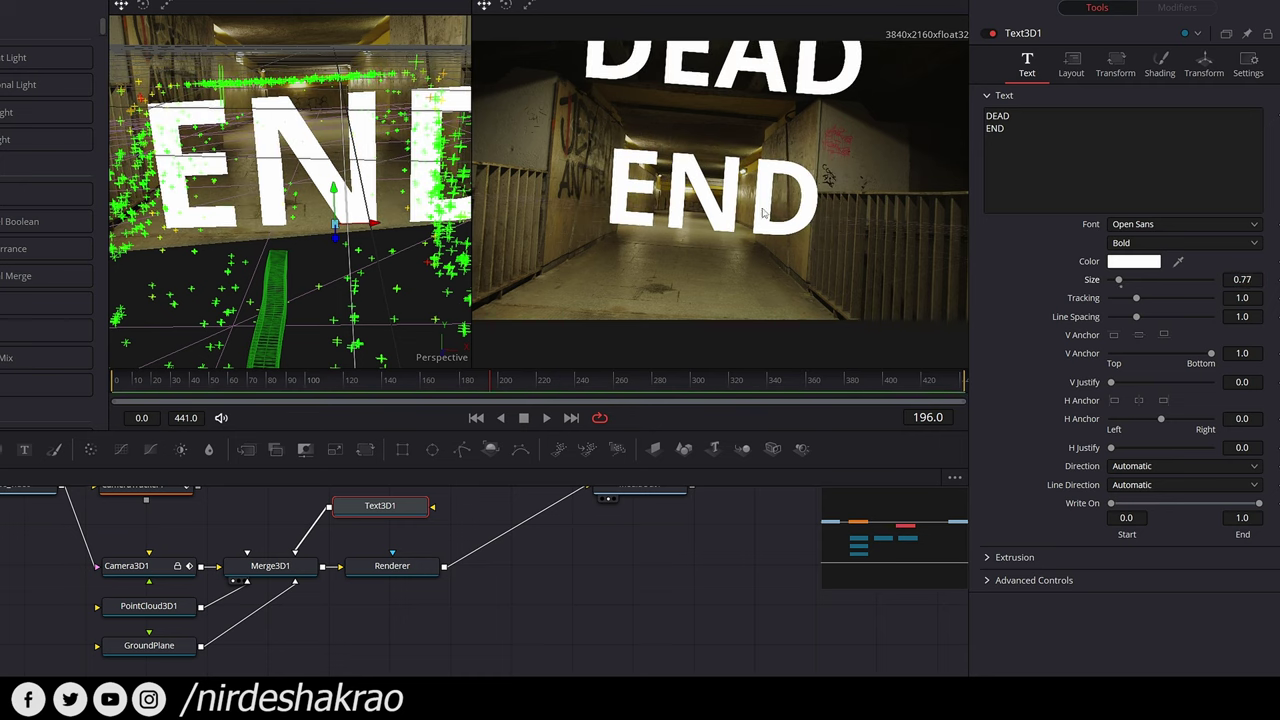
{"action": "left_click", "coordinate": [1171, 226]}
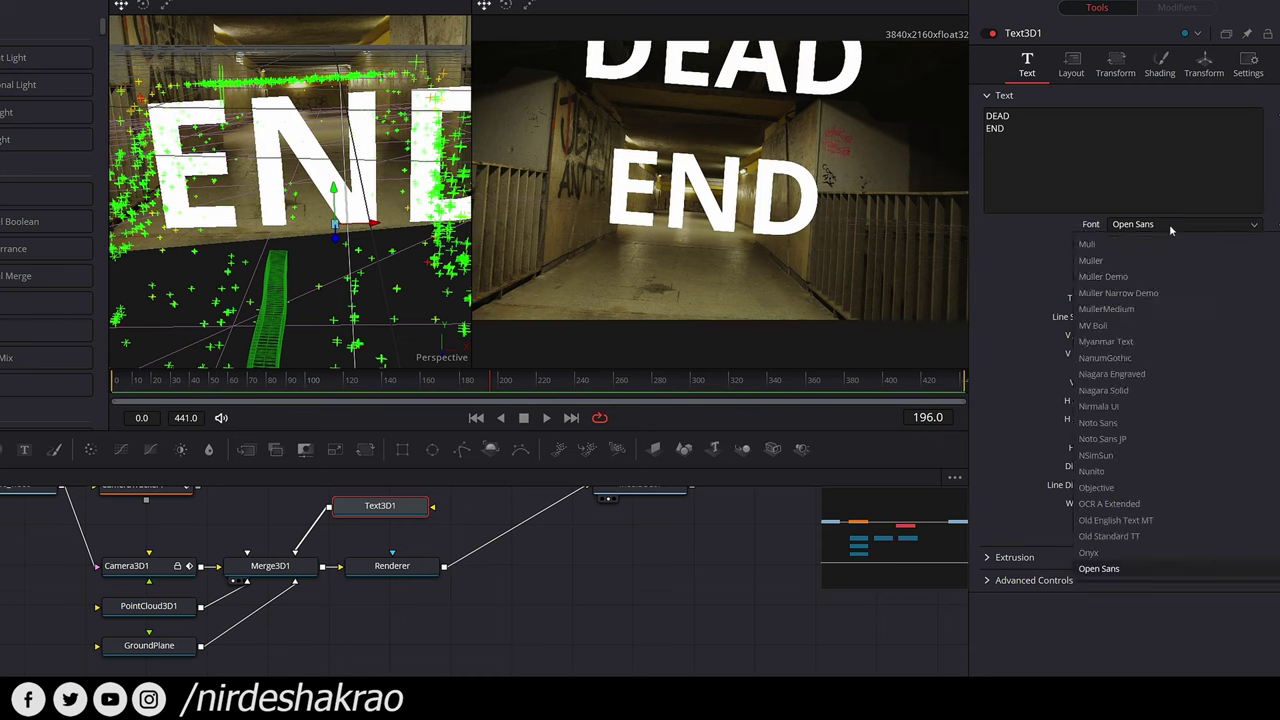
Give DEAD END the Death to Metal font and the dark red colour #410000.
{"action": "key", "text": "d"}
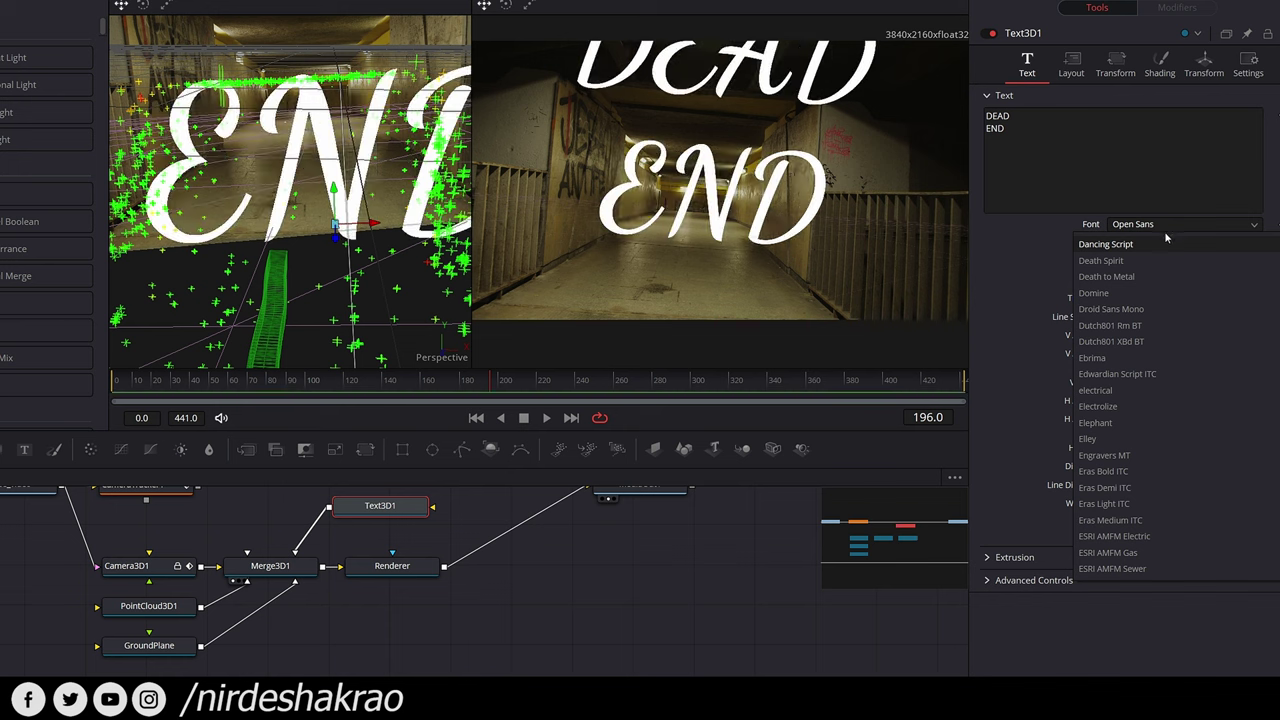
{"action": "left_click", "coordinate": [1137, 276]}
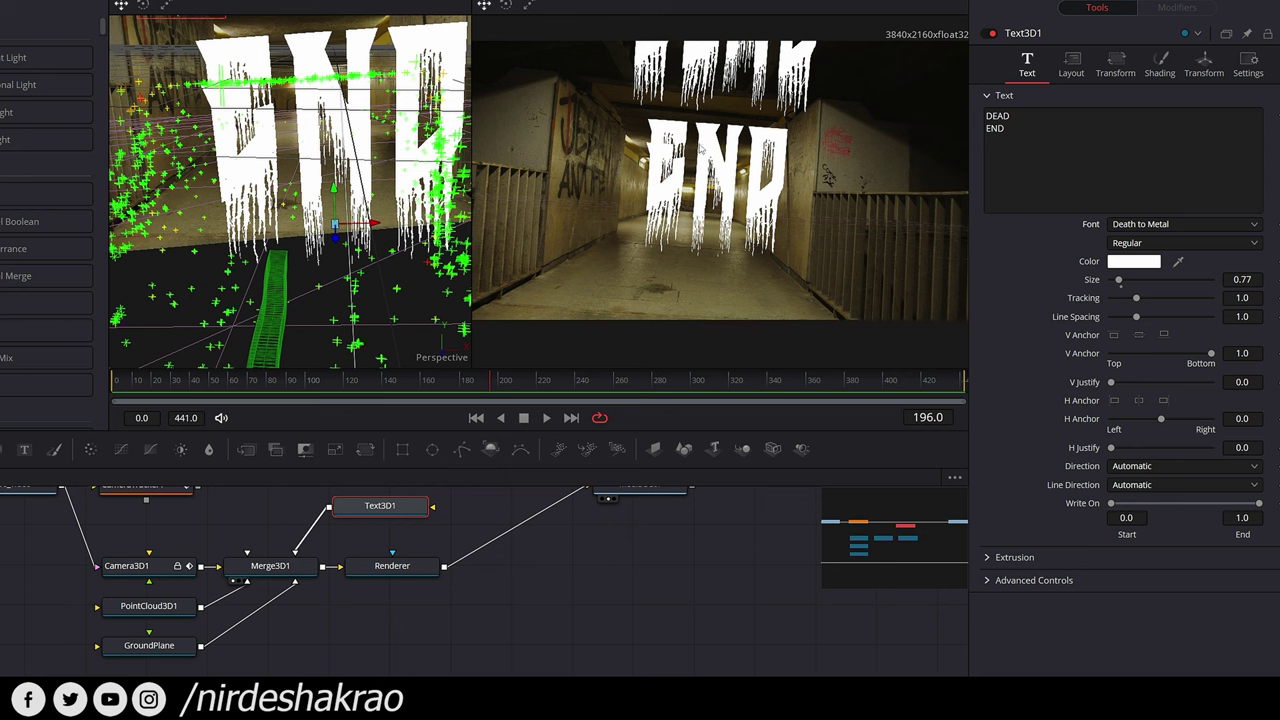
{"action": "left_click", "coordinate": [1122, 262]}
{"action": "left_click", "coordinate": [677, 220]}
{"action": "left_click_drag", "start_coordinate": [677, 220], "coordinate": [701, 205]}
{"action": "left_click_drag", "start_coordinate": [723, 258], "coordinate": [725, 317]}
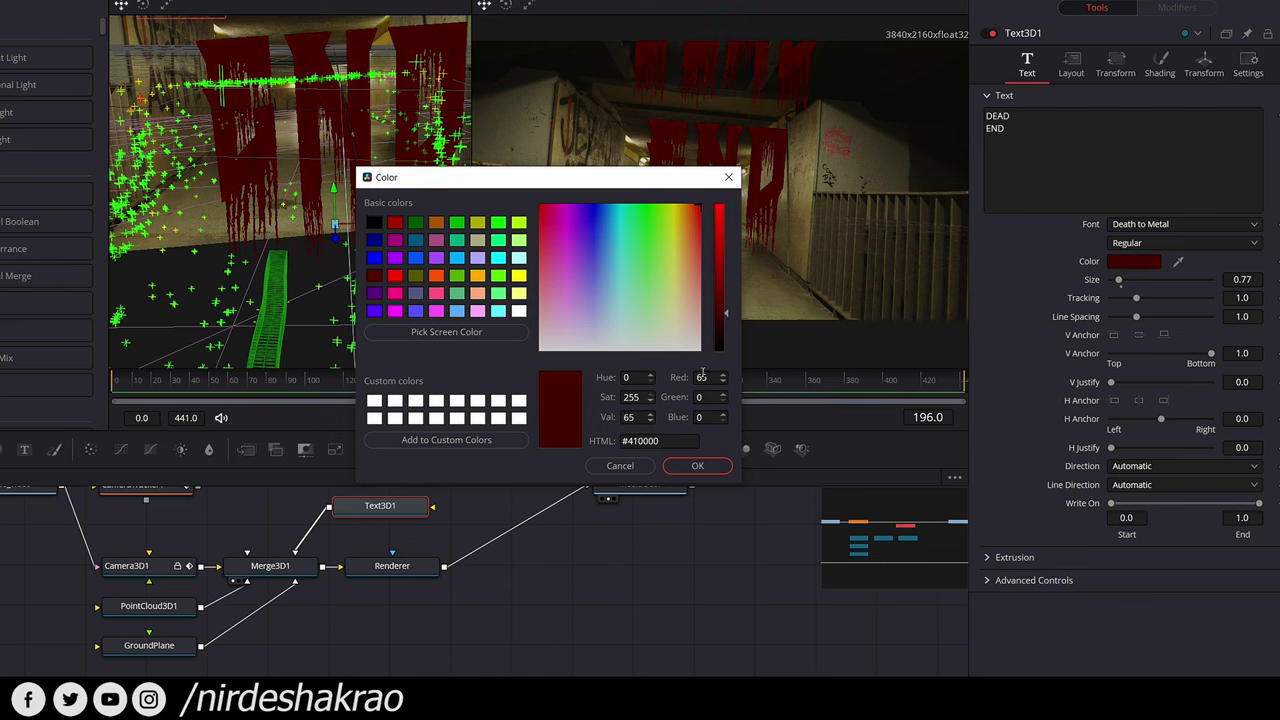
{"action": "left_click", "coordinate": [698, 467]}
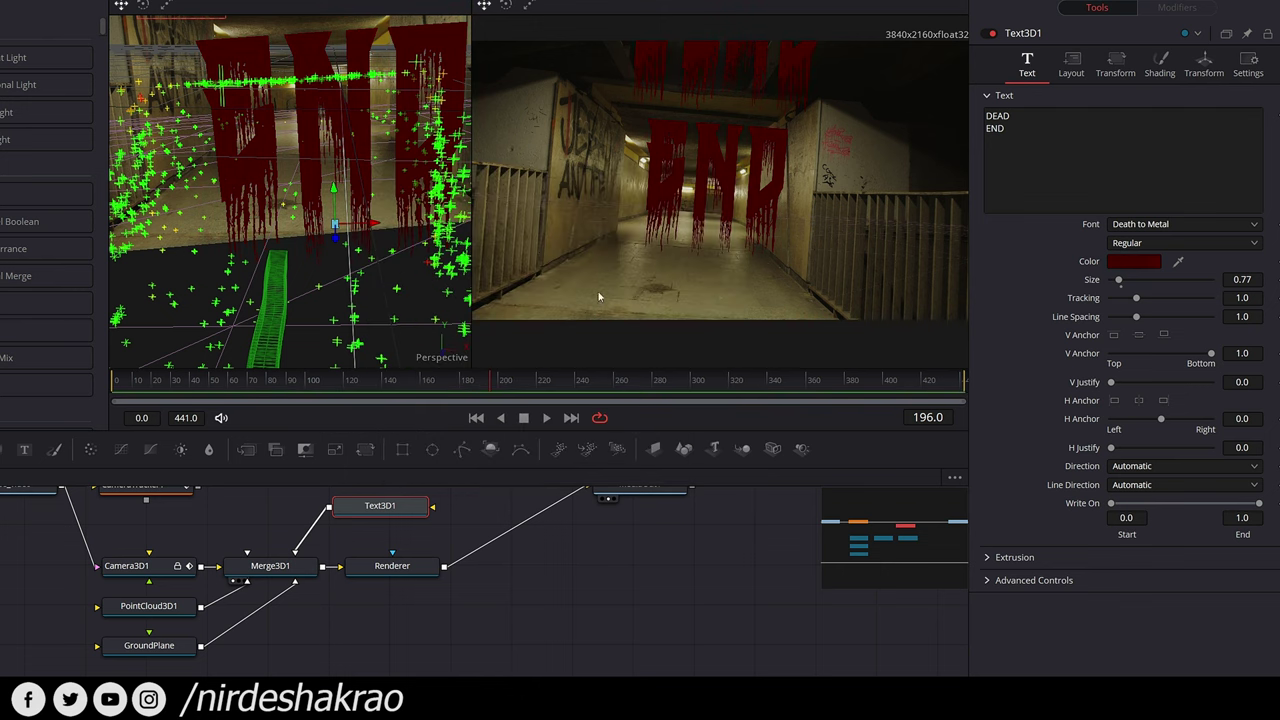
{"action": "mouse_move", "coordinate": [320, 303]}
{"action": "left_mouse_down"}
{"action": "mouse_move", "coordinate": [267, 290]}
{"action": "mouse_move", "coordinate": [282, 430]}
{"action": "left_mouse_up"}
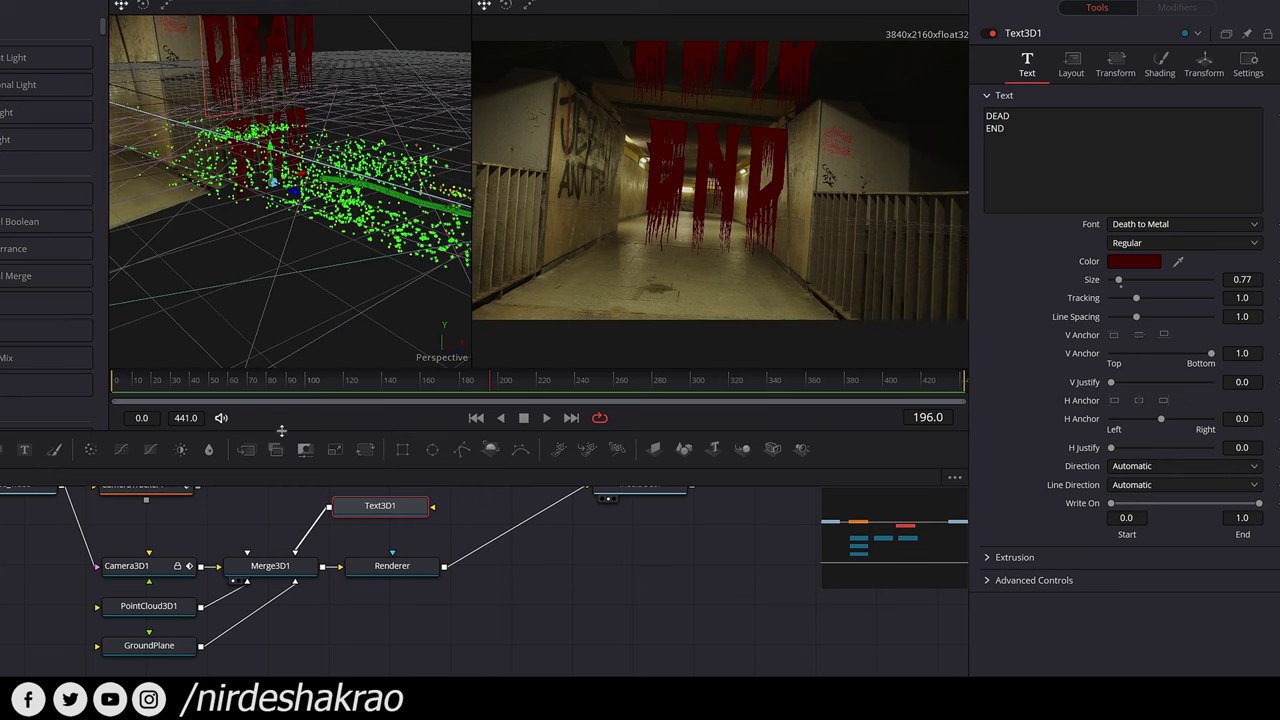
Turn off Wireframe on GroundPlane so the ground plane renders solid again.
{"action": "left_click", "coordinate": [164, 650]}
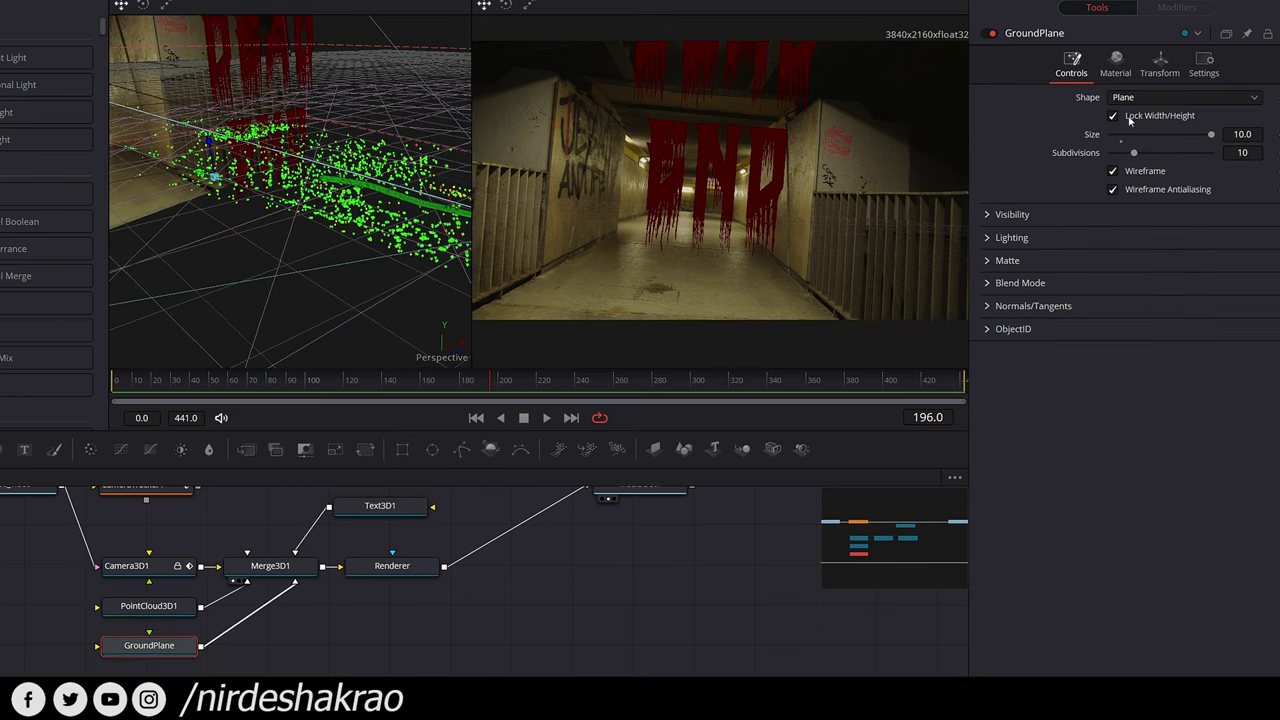
{"action": "left_click", "coordinate": [1113, 171]}
{"action": "mouse_move", "coordinate": [434, 274]}
{"action": "left_mouse_down"}
{"action": "mouse_move", "coordinate": [394, 306]}
{"action": "mouse_move", "coordinate": [307, 250]}
{"action": "mouse_move", "coordinate": [366, 294]}
{"action": "left_mouse_up"}
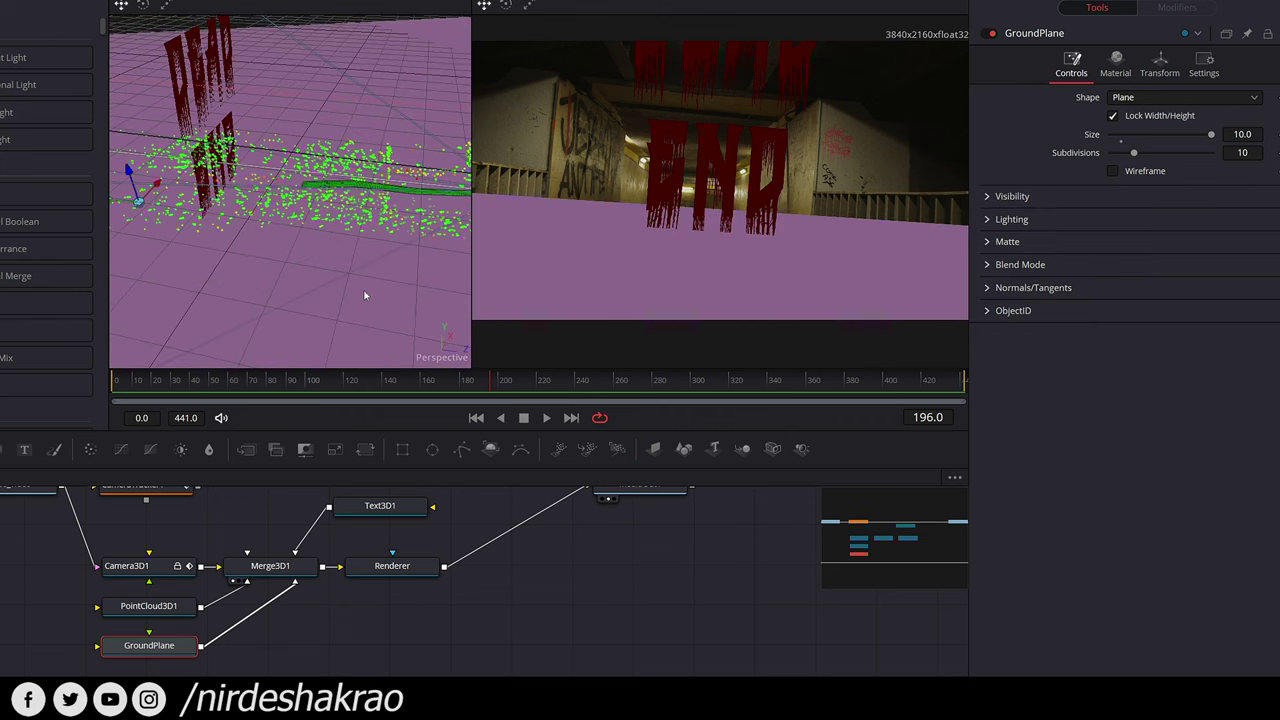
Move the Text3D1 DEAD END text closer in the Perspective viewer so it looks larger.
{"action": "left_click", "coordinate": [388, 507]}
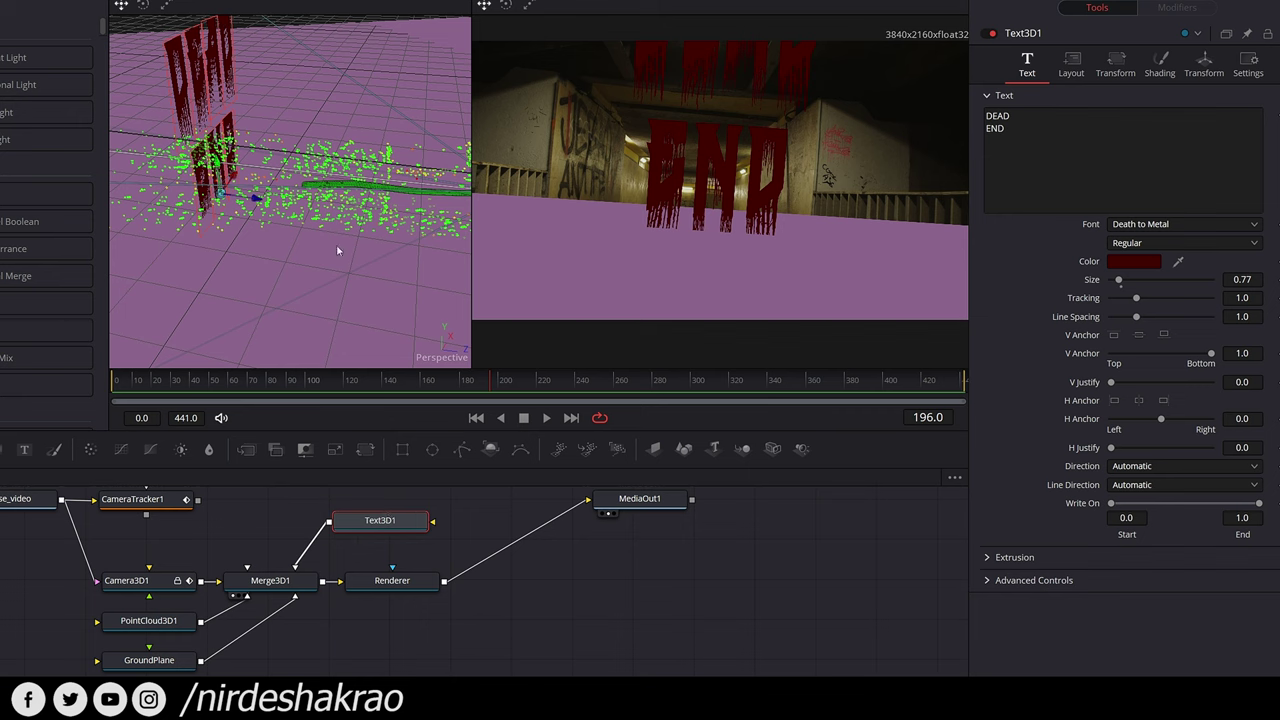
{"action": "left_click_drag", "start_coordinate": [256, 213], "coordinate": [398, 230]}
{"action": "mouse_move", "coordinate": [364, 550]}
{"action": "left_mouse_down"}
{"action": "mouse_move", "coordinate": [417, 524]}
{"action": "mouse_move", "coordinate": [418, 540]}
{"action": "left_mouse_up"}
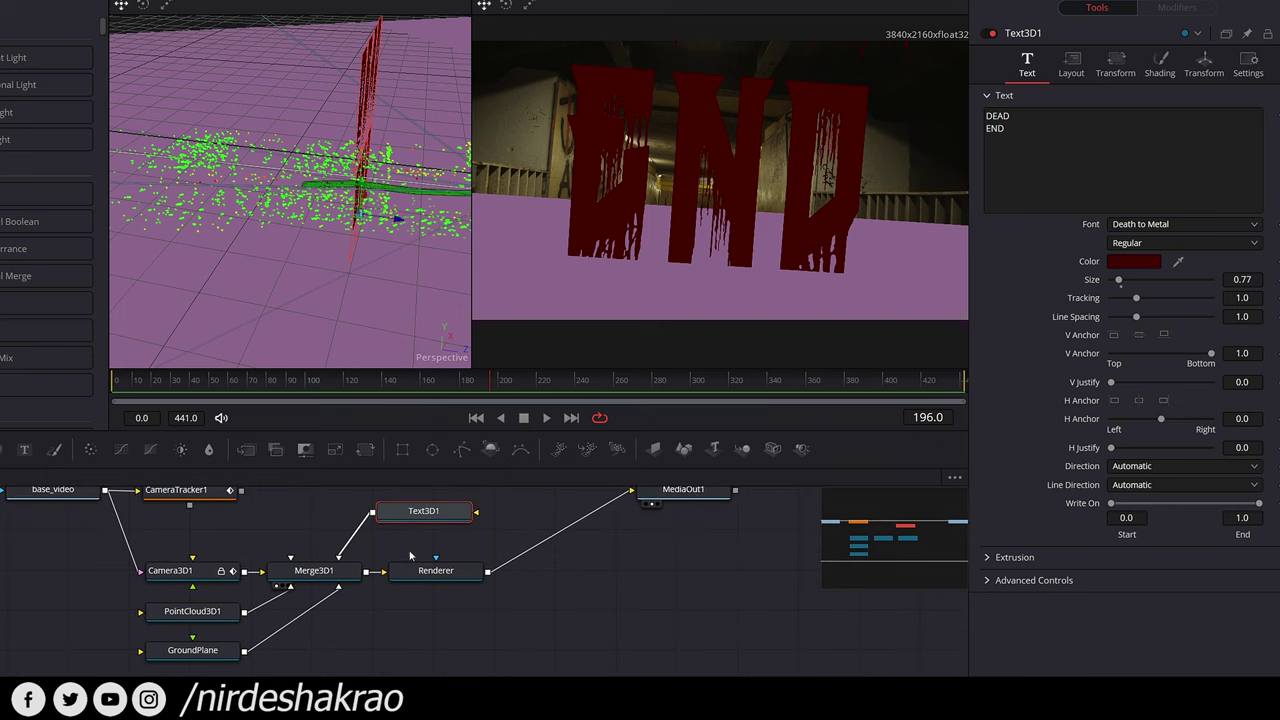
Review the ground plane, point cloud, camera, merge and renderer nodes, ending on Text3D1.
{"action": "left_click", "coordinate": [200, 655]}
{"action": "left_click", "coordinate": [198, 608]}
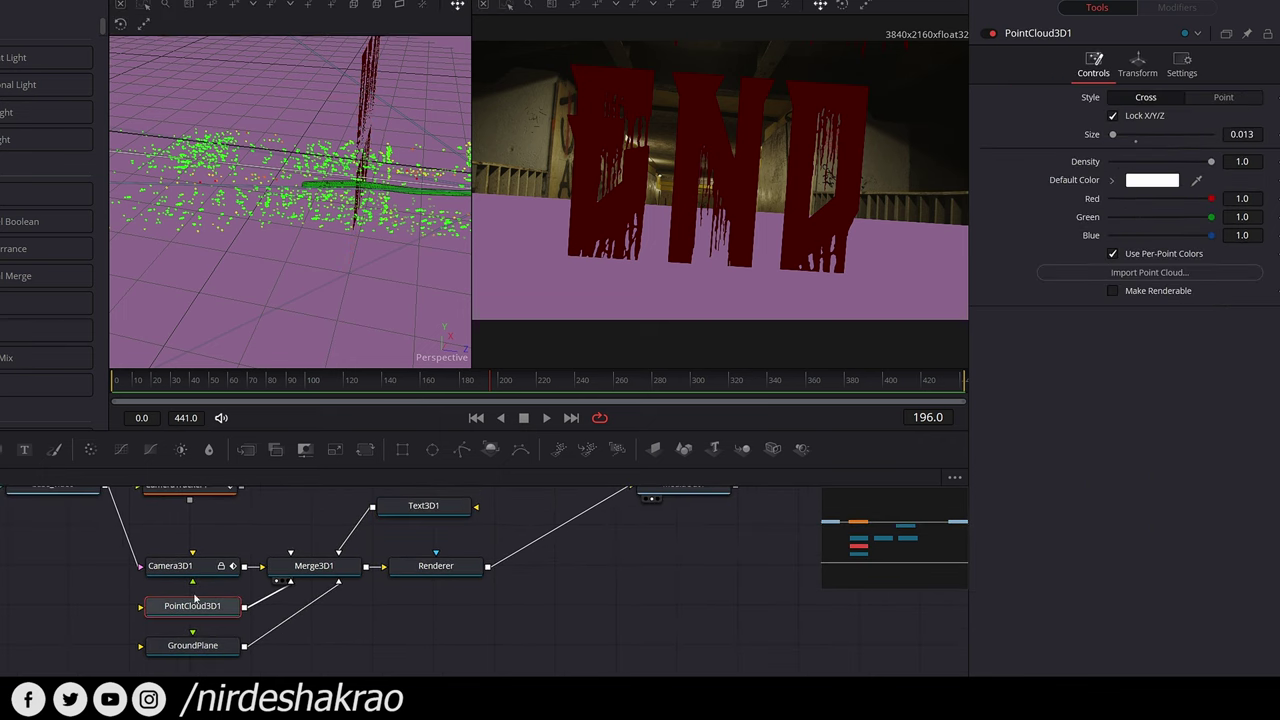
{"action": "left_click", "coordinate": [185, 567]}
{"action": "left_click", "coordinate": [327, 567]}
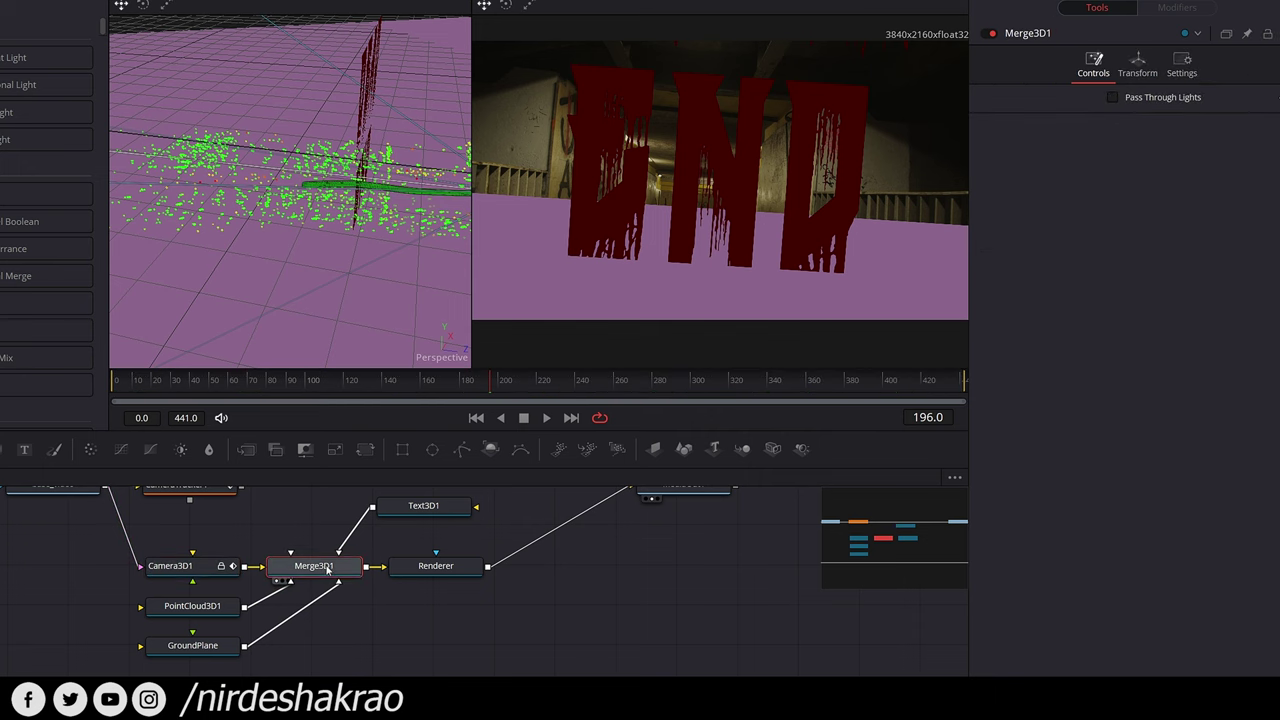
{"action": "left_click", "coordinate": [447, 575]}
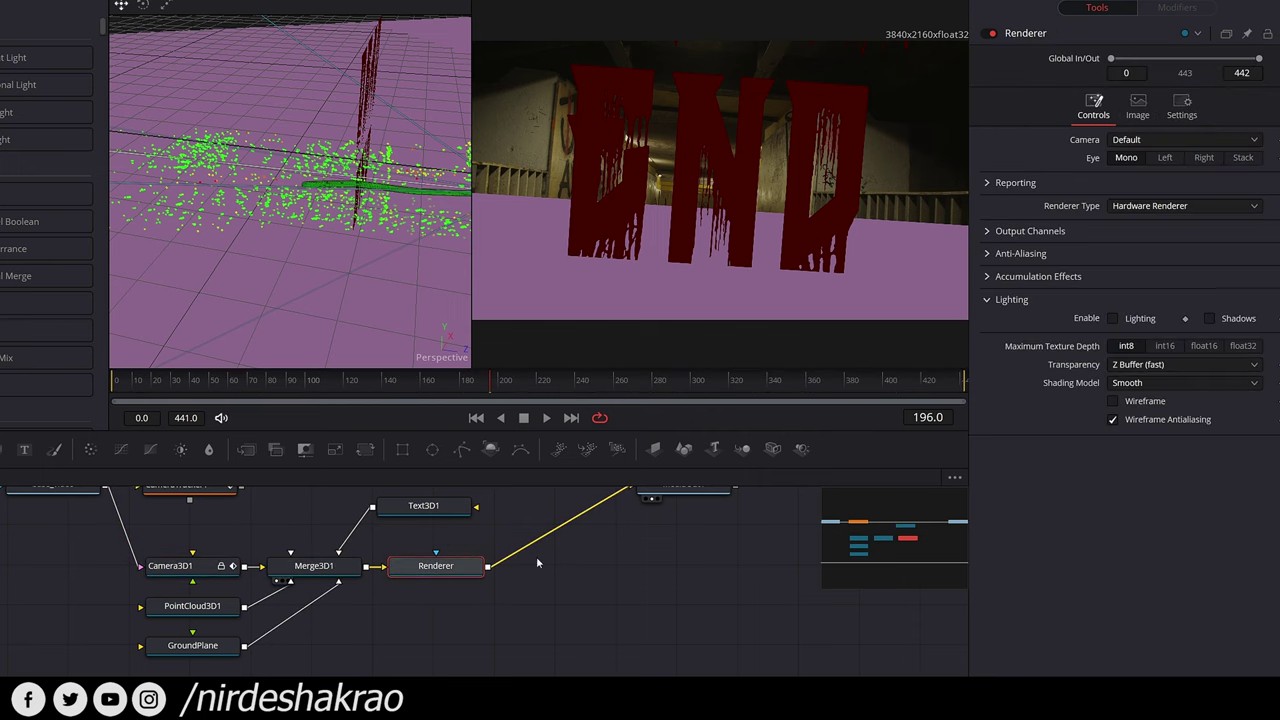
{"action": "left_click", "coordinate": [418, 514]}
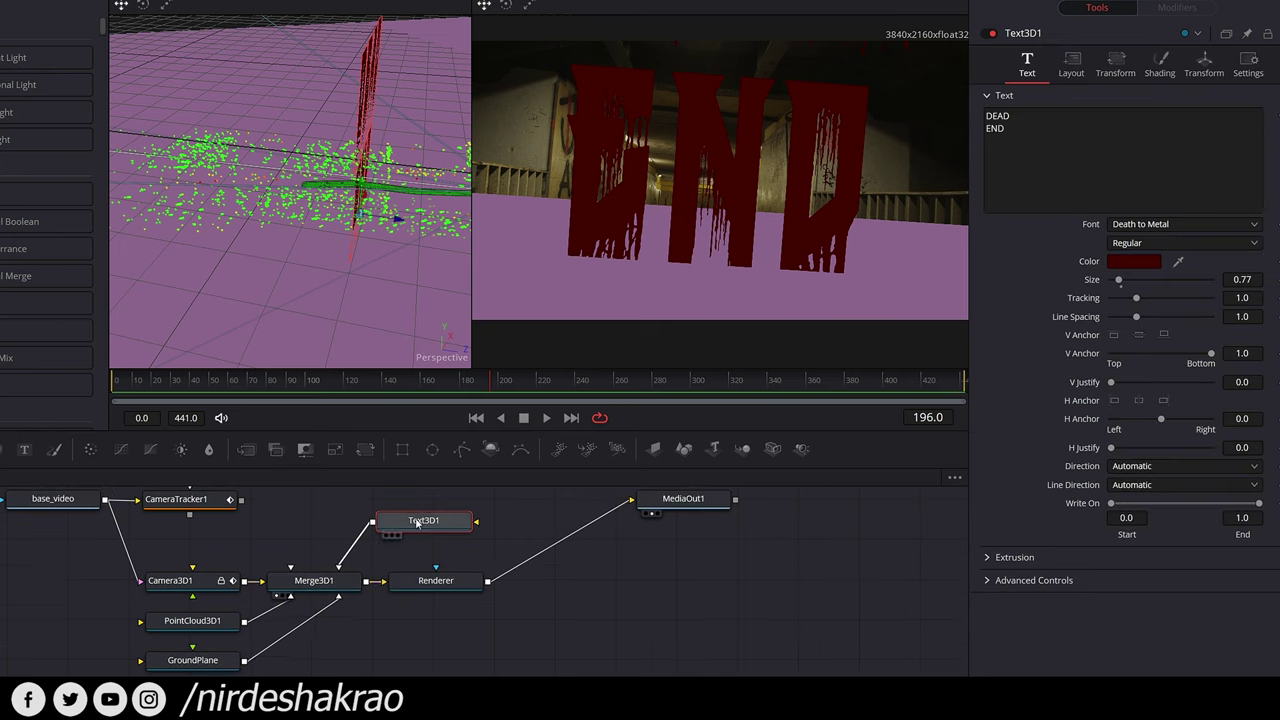
{"action": "left_click", "coordinate": [314, 588]}
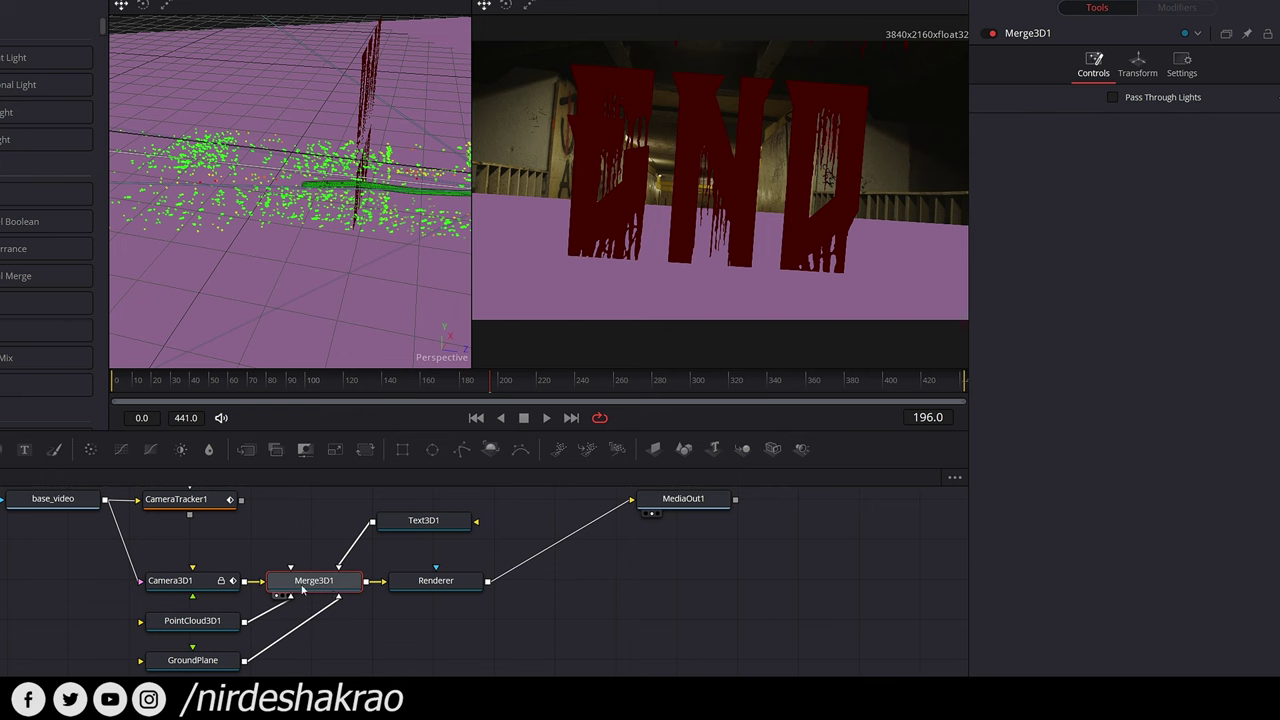
{"action": "left_click", "coordinate": [426, 528]}
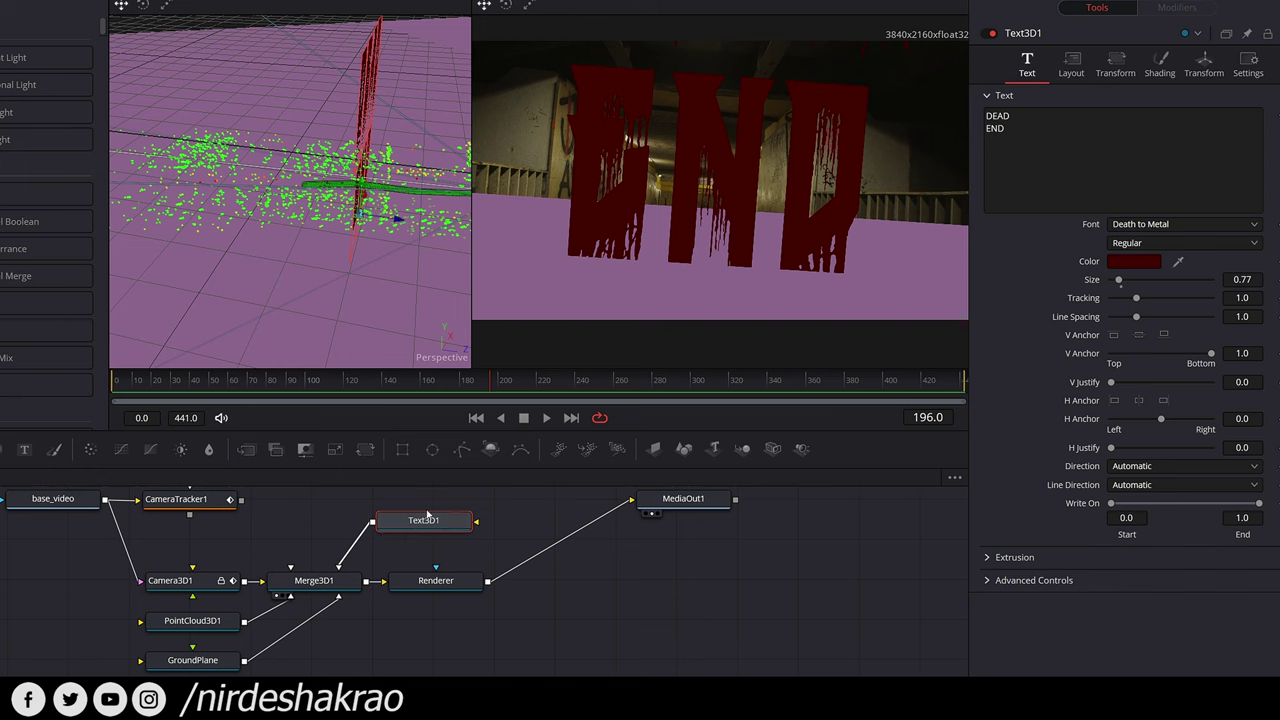
Set Text3D1's Rotation X to -90 in the Transform tab to tip DEAD END over.
{"action": "left_click_drag", "start_coordinate": [370, 267], "coordinate": [284, 272]}
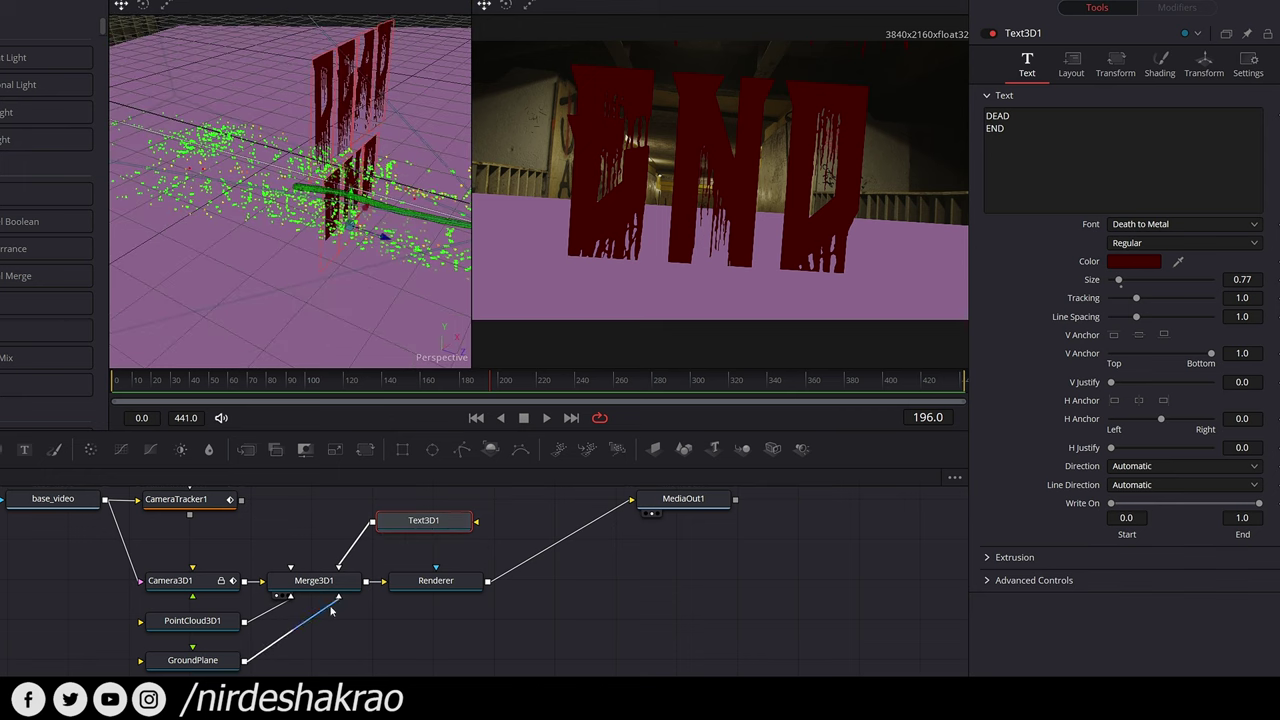
{"action": "left_click_drag", "start_coordinate": [388, 281], "coordinate": [353, 323]}
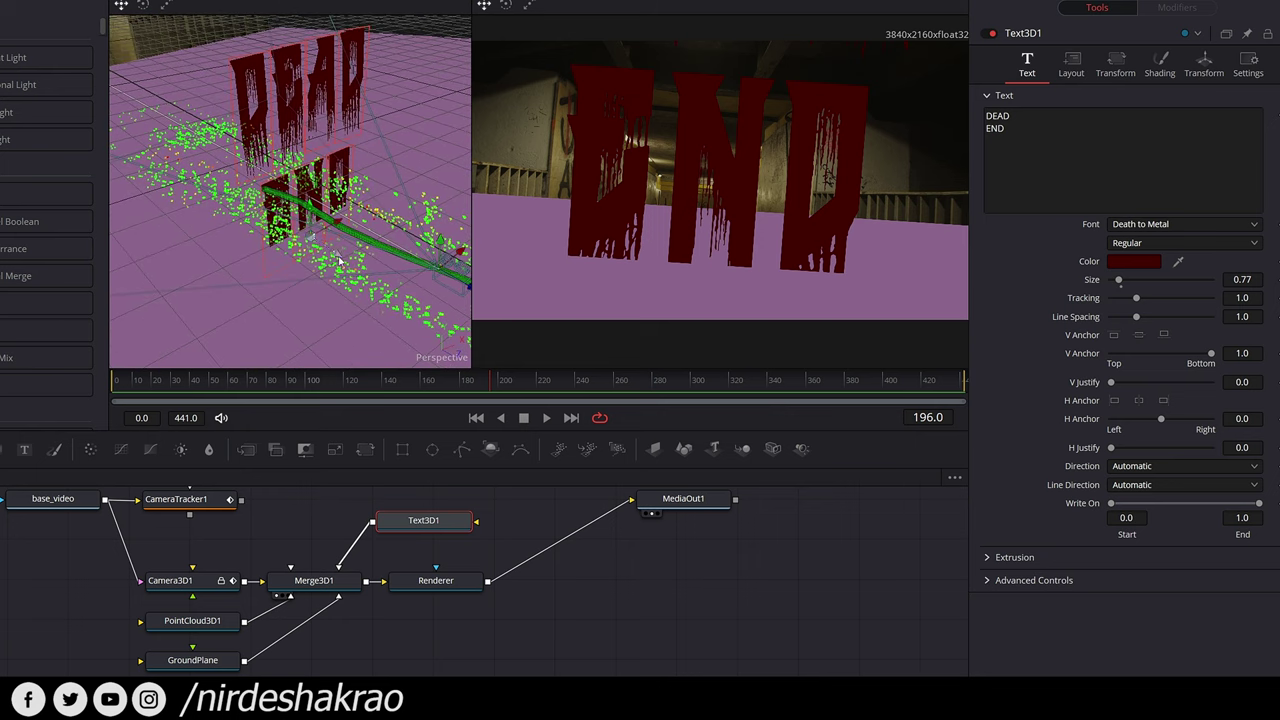
{"action": "left_click_drag", "start_coordinate": [341, 268], "coordinate": [310, 230]}
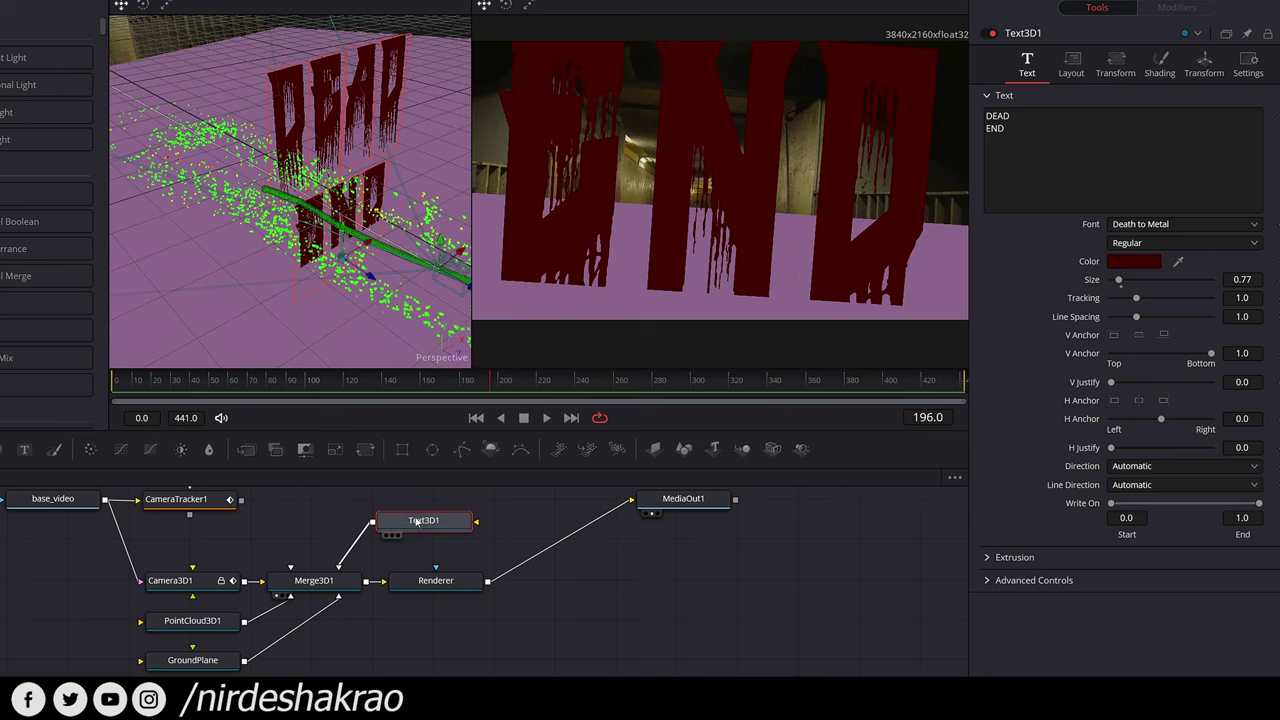
{"action": "left_click", "coordinate": [1205, 72]}
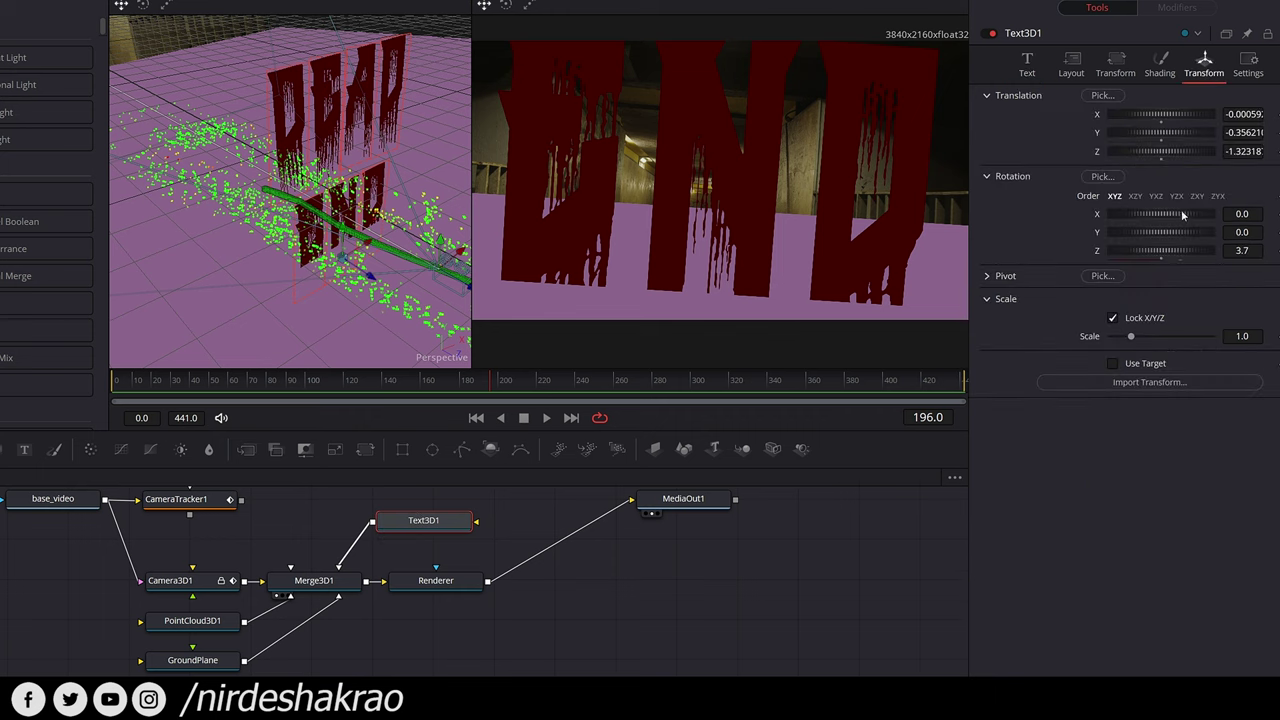
{"action": "left_click_drag", "start_coordinate": [1181, 213], "coordinate": [1160, 214]}
{"action": "left_click", "coordinate": [1242, 213]}
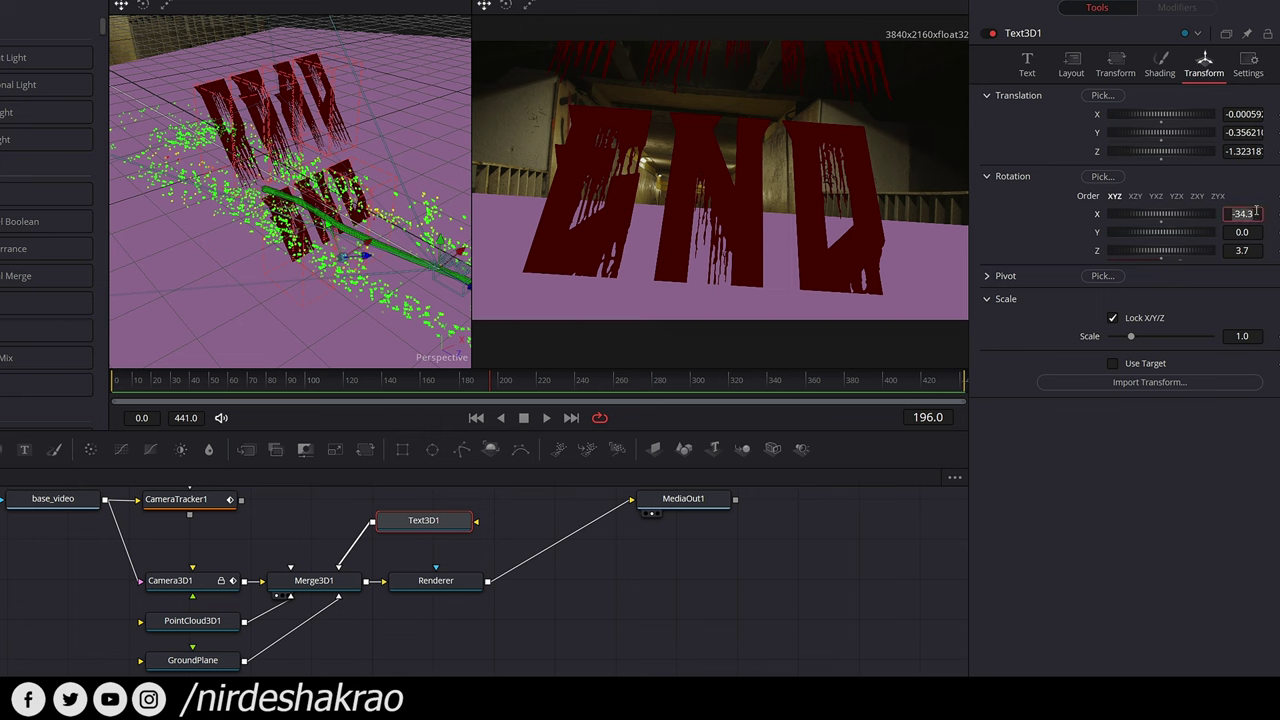
{"action": "type", "text": "-90"}
{"action": "key", "text": "Tab"}
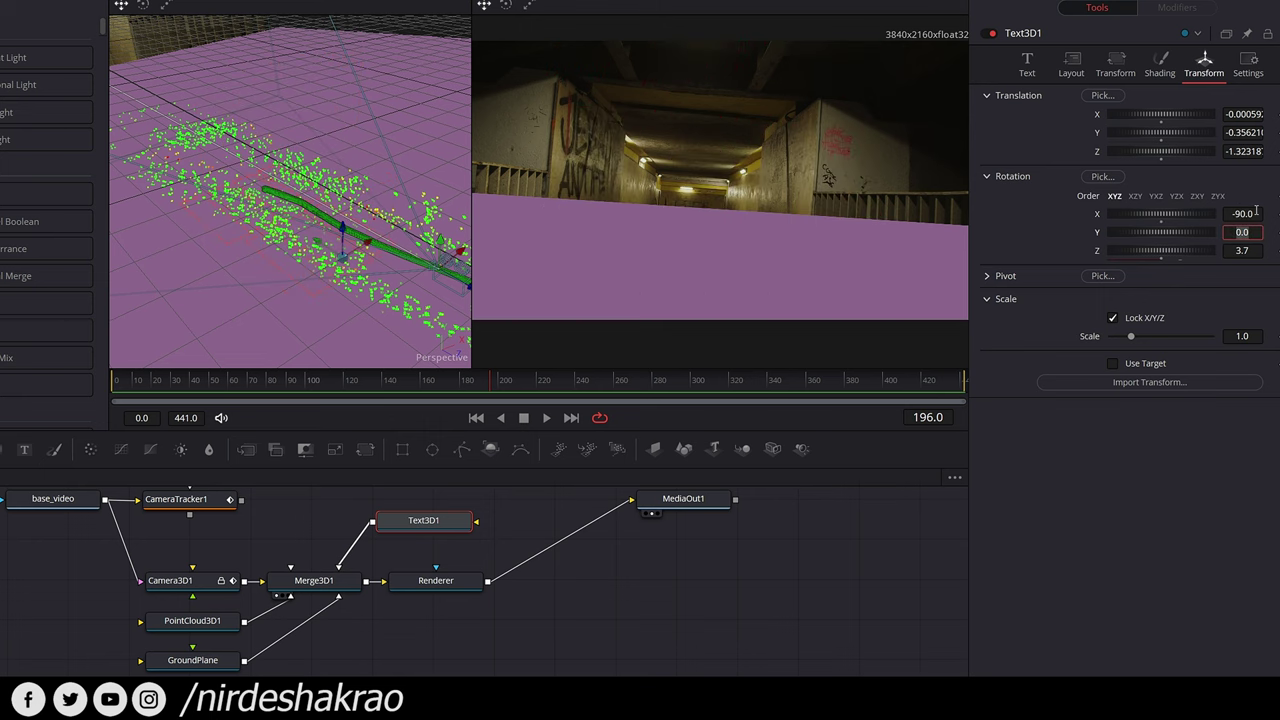
Position the flat text on the tracked floor and tilt Rotation X further to -95.4.
{"action": "mouse_move", "coordinate": [463, 296]}
{"action": "left_mouse_down"}
{"action": "mouse_move", "coordinate": [349, 242]}
{"action": "mouse_move", "coordinate": [339, 206]}
{"action": "mouse_move", "coordinate": [377, 248]}
{"action": "mouse_move", "coordinate": [319, 325]}
{"action": "left_mouse_up"}
{"action": "scroll", "coordinate": [377, 248], "scroll_direction": "up", "scroll_amount": 3}
{"action": "scroll", "coordinate": [319, 325], "scroll_direction": "down", "scroll_amount": 2}
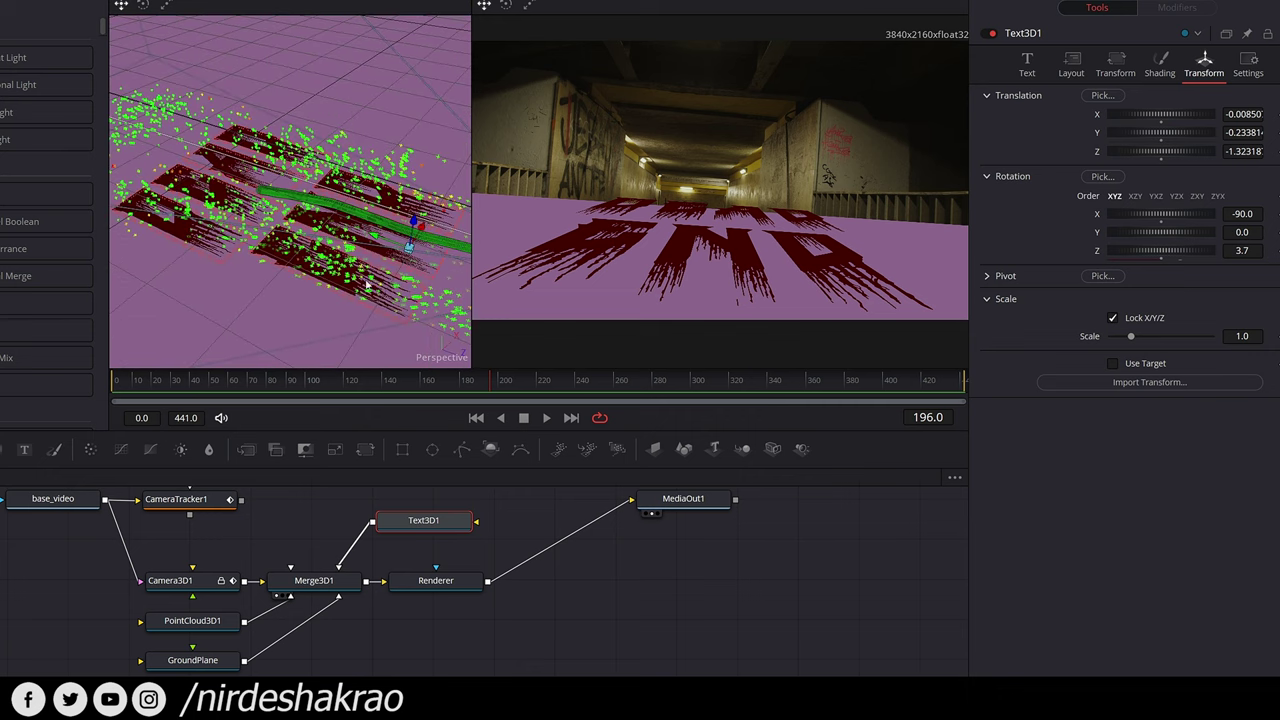
{"action": "mouse_move", "coordinate": [414, 224]}
{"action": "left_mouse_down"}
{"action": "mouse_move", "coordinate": [410, 240]}
{"action": "mouse_move", "coordinate": [410, 226]}
{"action": "left_mouse_up"}
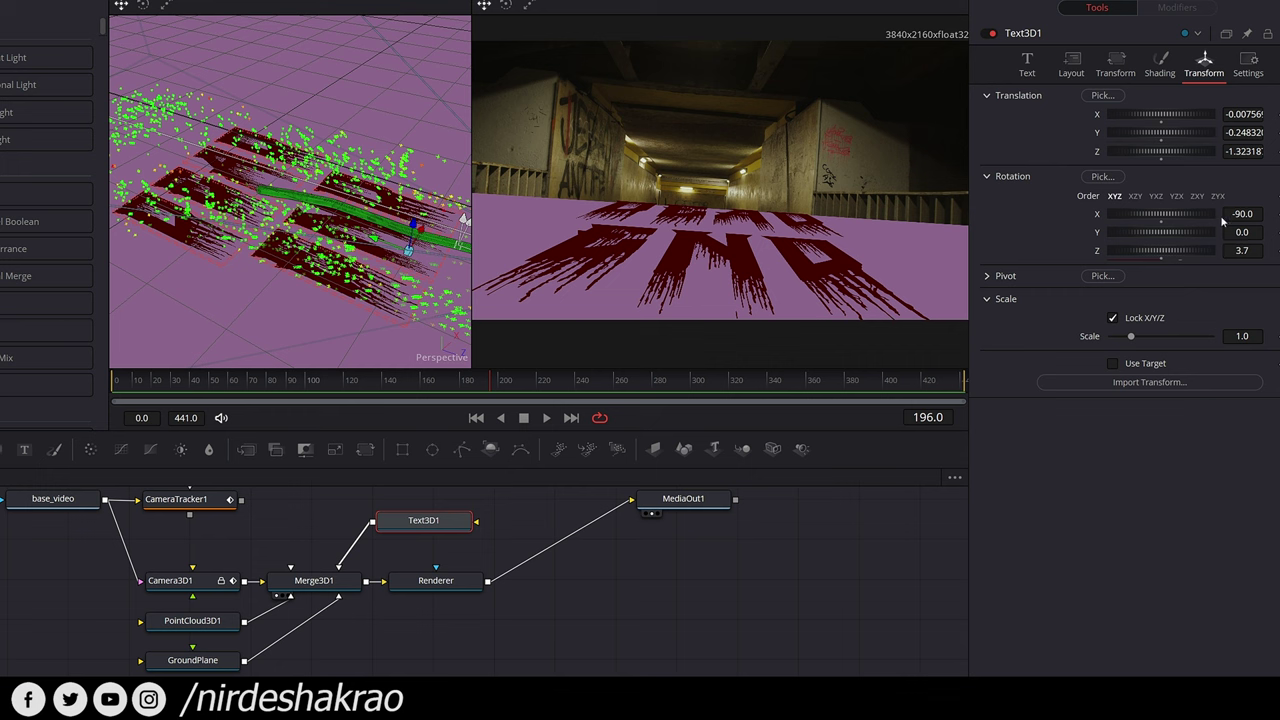
{"action": "mouse_move", "coordinate": [1240, 213]}
{"action": "left_mouse_down"}
{"action": "mouse_move", "coordinate": [1225, 213]}
{"action": "mouse_move", "coordinate": [1243, 213]}
{"action": "left_mouse_up"}
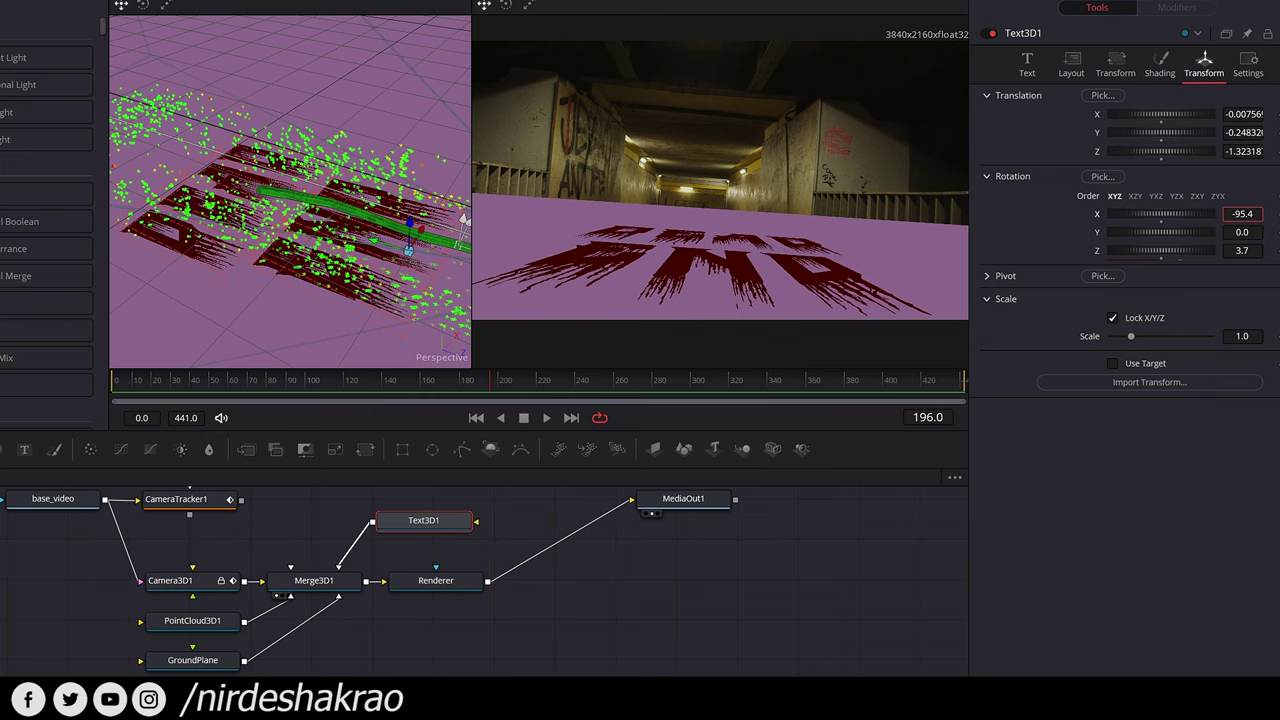
{"action": "left_click", "coordinate": [215, 661]}
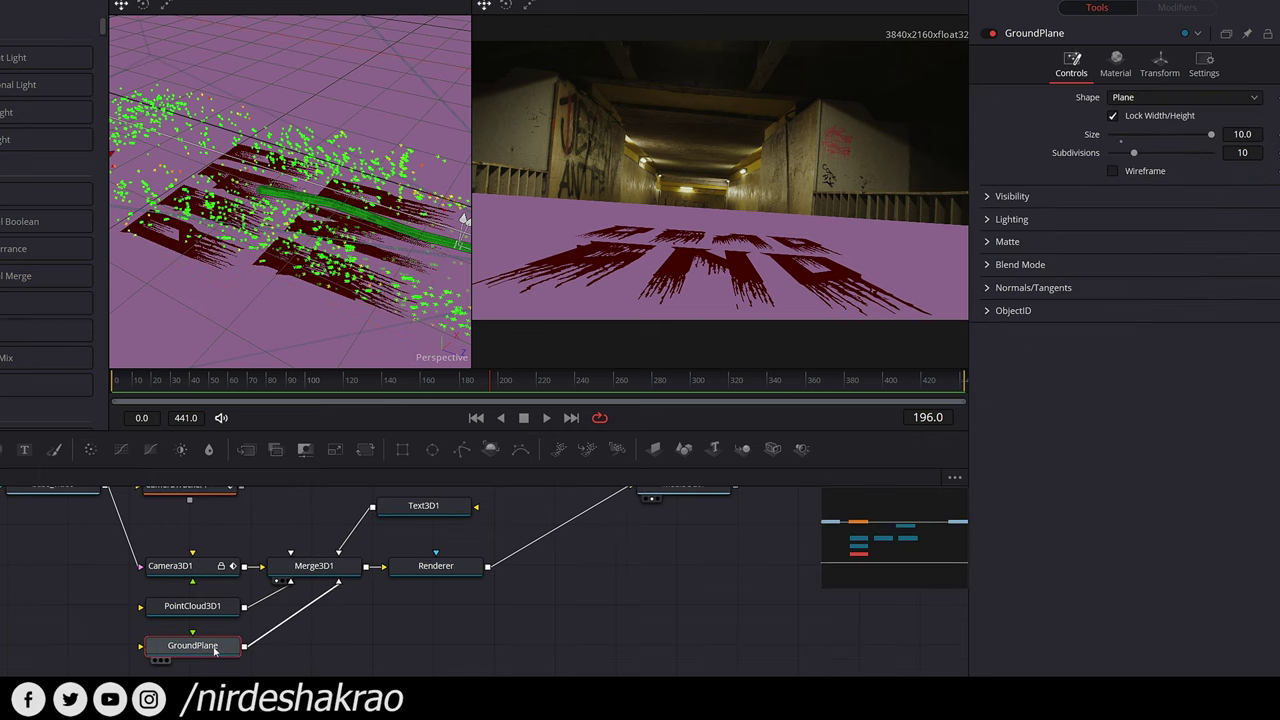
Try GroundPlane as wireframe, restore it to solid, and test bypassing it with Ctrl+P.
{"action": "left_click", "coordinate": [1127, 172]}
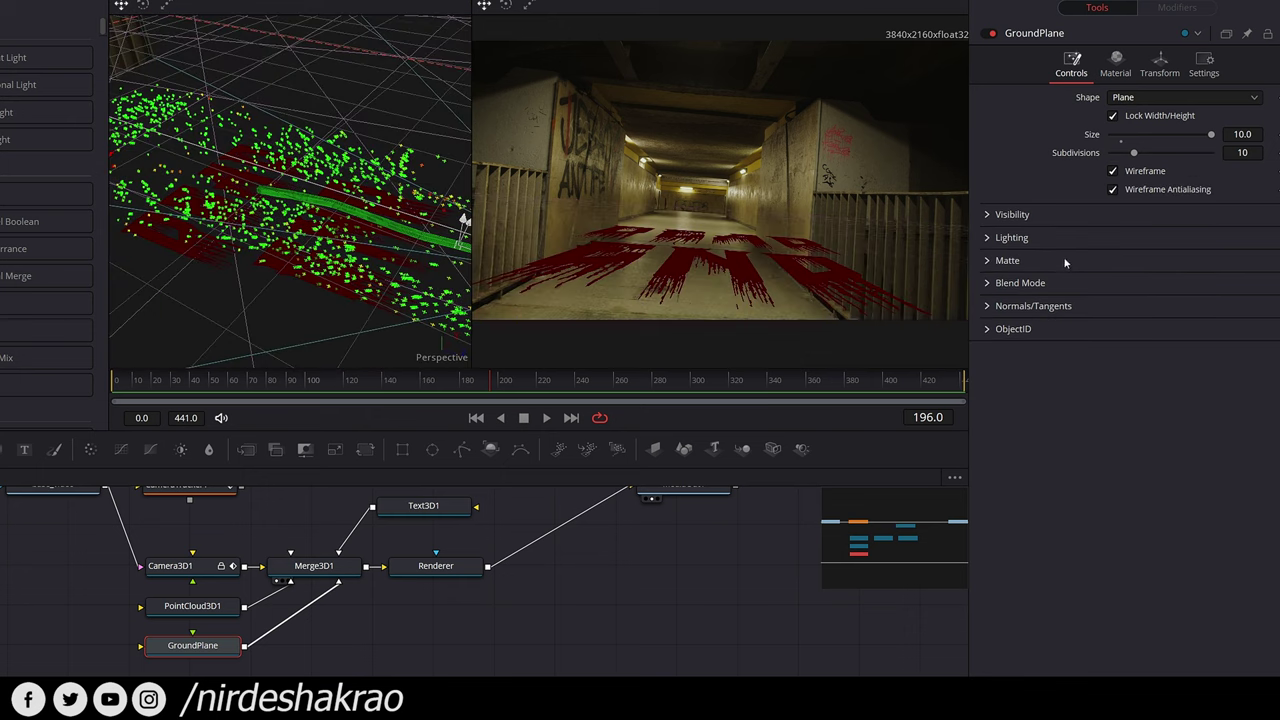
{"action": "left_click", "coordinate": [1114, 172]}
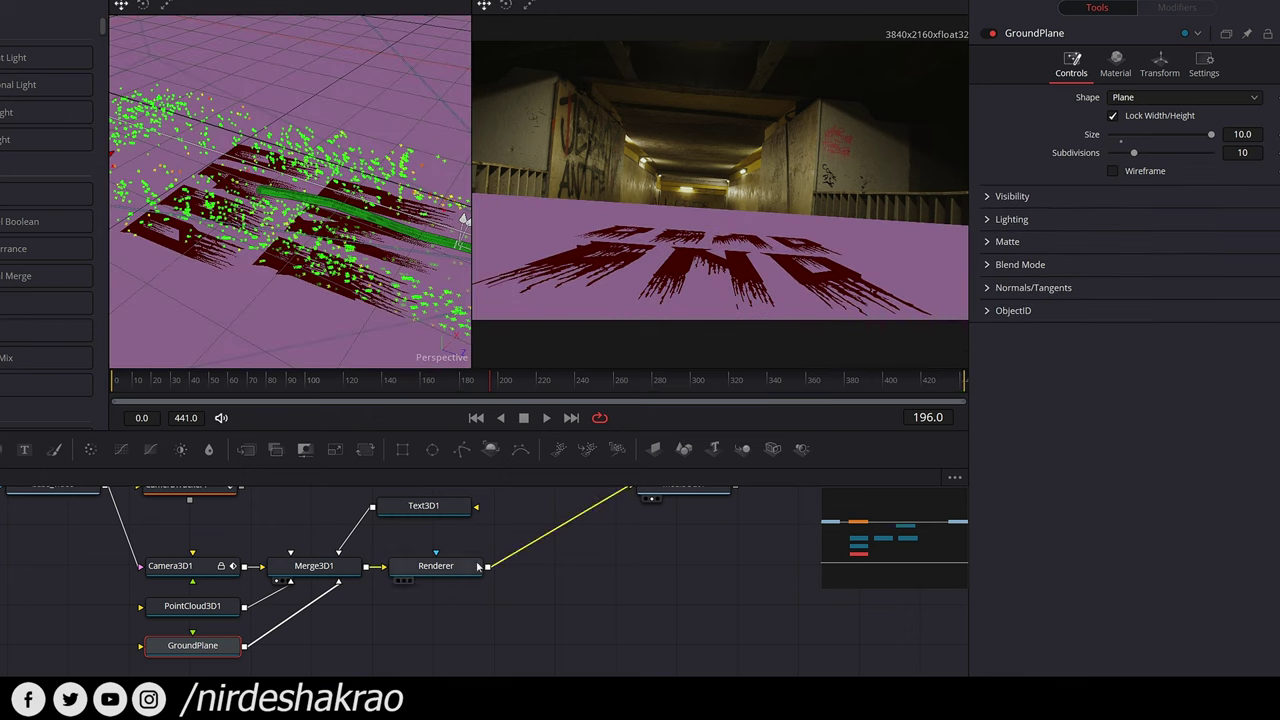
{"action": "left_click_drag", "start_coordinate": [197, 650], "coordinate": [200, 647]}
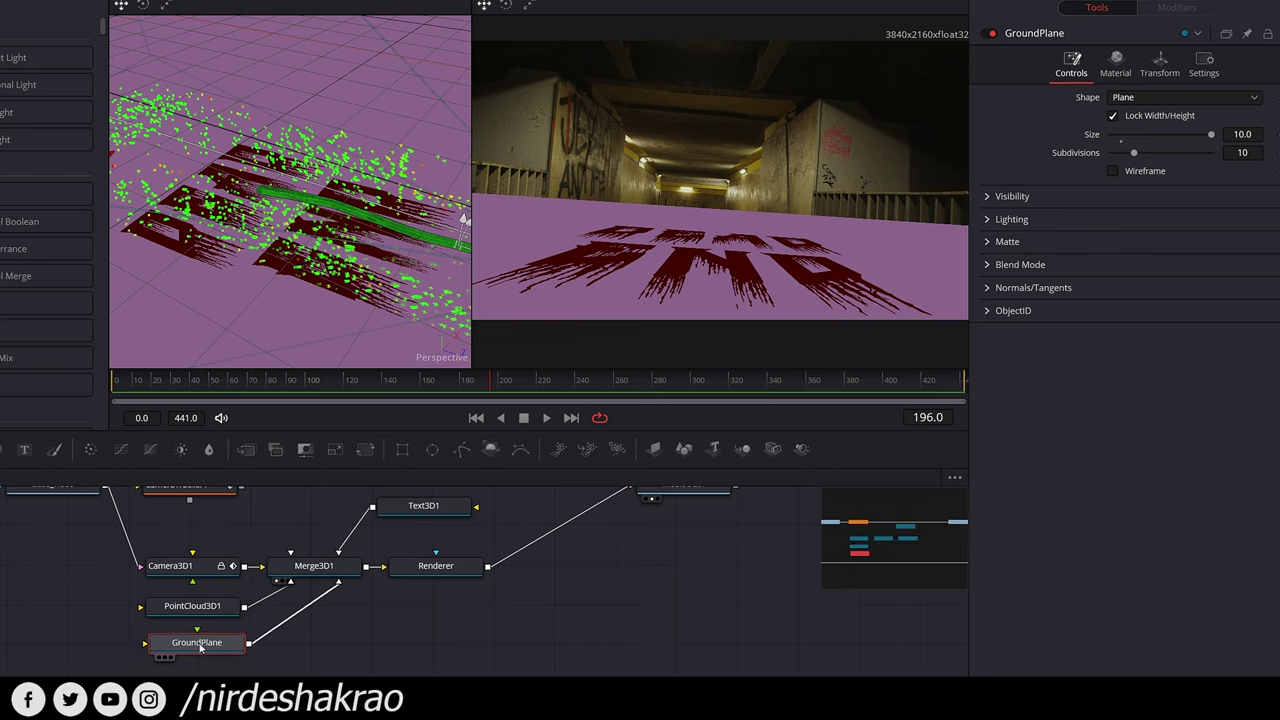
{"action": "key", "text": "ctrl+p"}
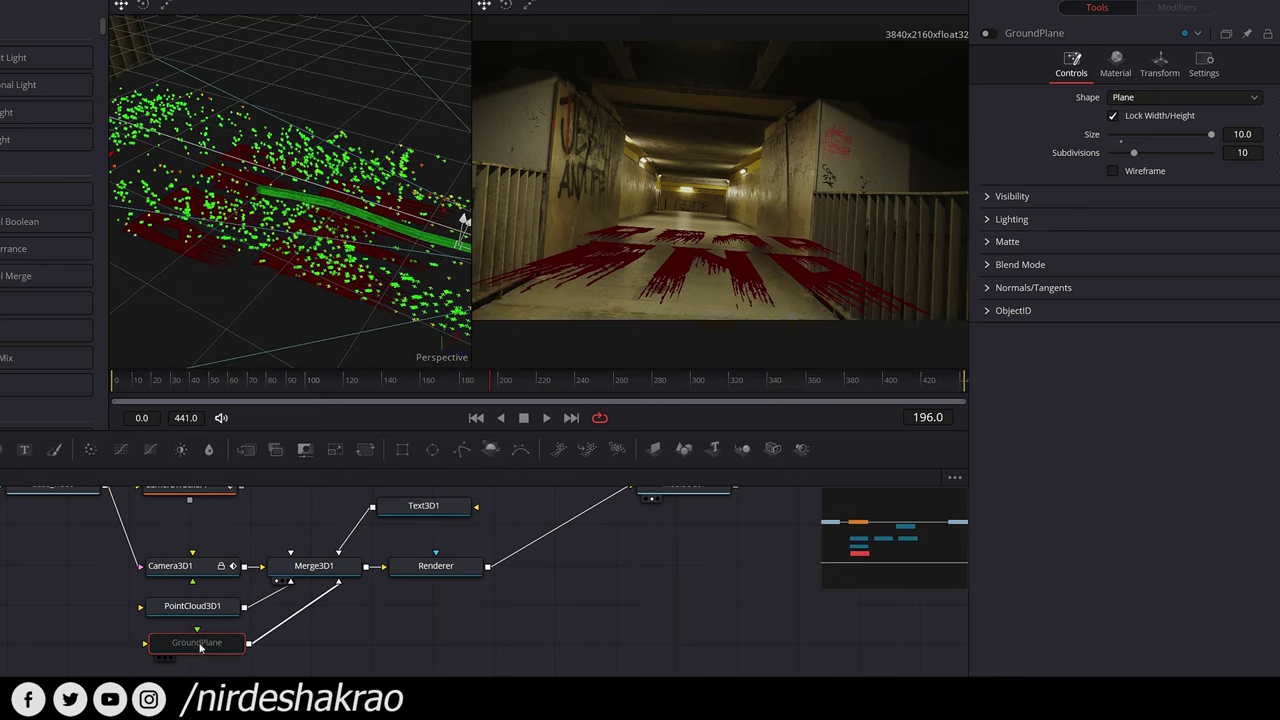
{"action": "key", "text": "ctrl+p"}
{"action": "left_click_drag", "start_coordinate": [193, 649], "coordinate": [190, 651]}
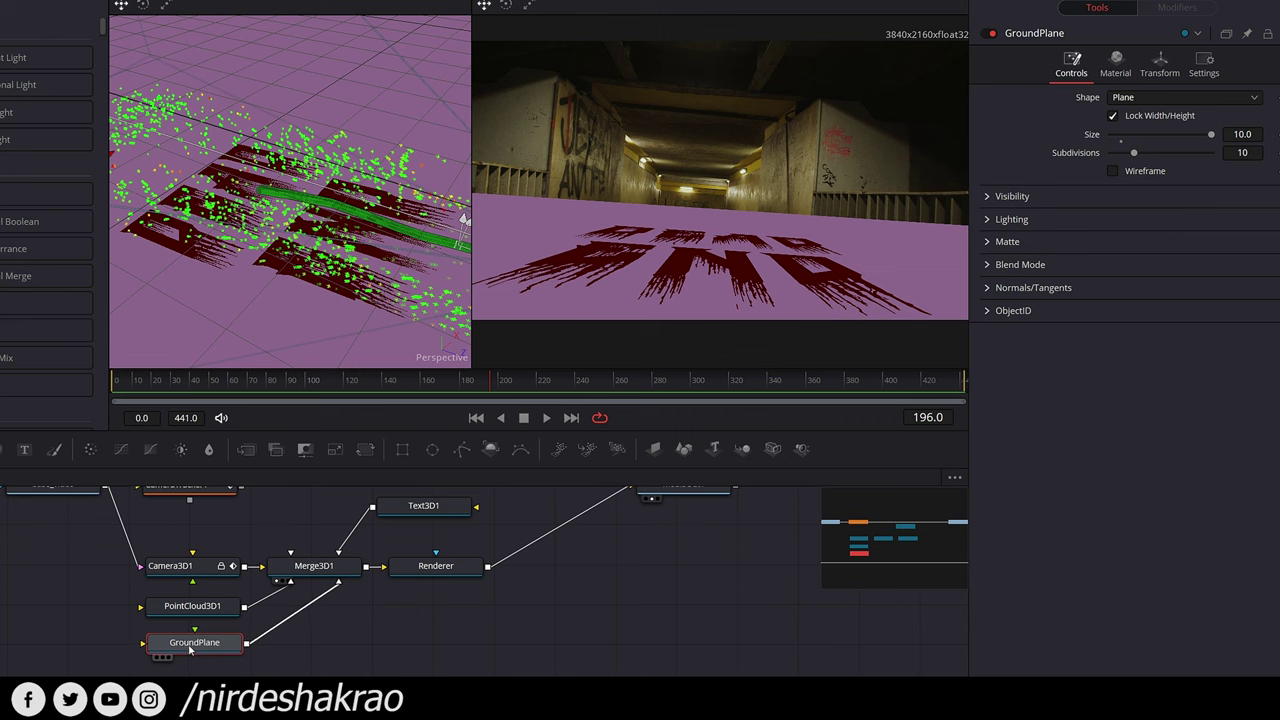
Toggle GroundPlane's enable switch, leaving it disabled to reveal the tunnel floor footage.
{"action": "left_click", "coordinate": [992, 35]}
{"action": "left_click", "coordinate": [992, 35]}
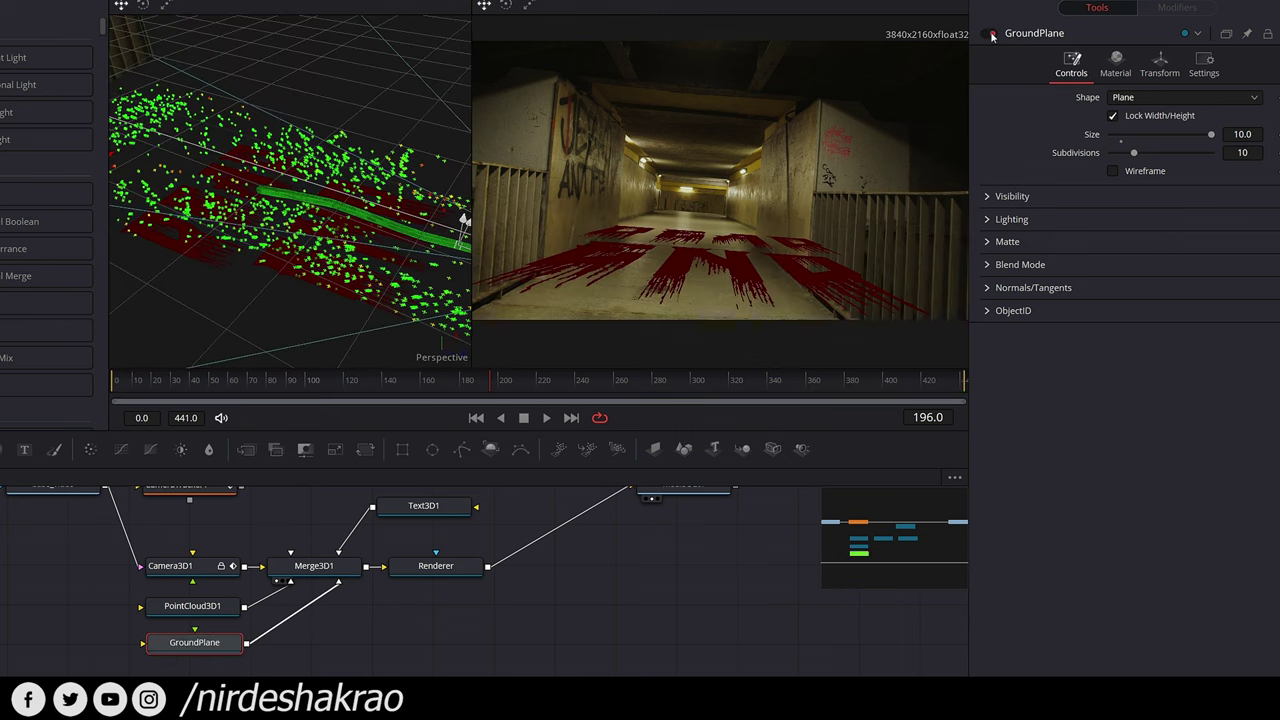
{"action": "left_click", "coordinate": [992, 35]}
{"action": "left_click", "coordinate": [992, 35]}
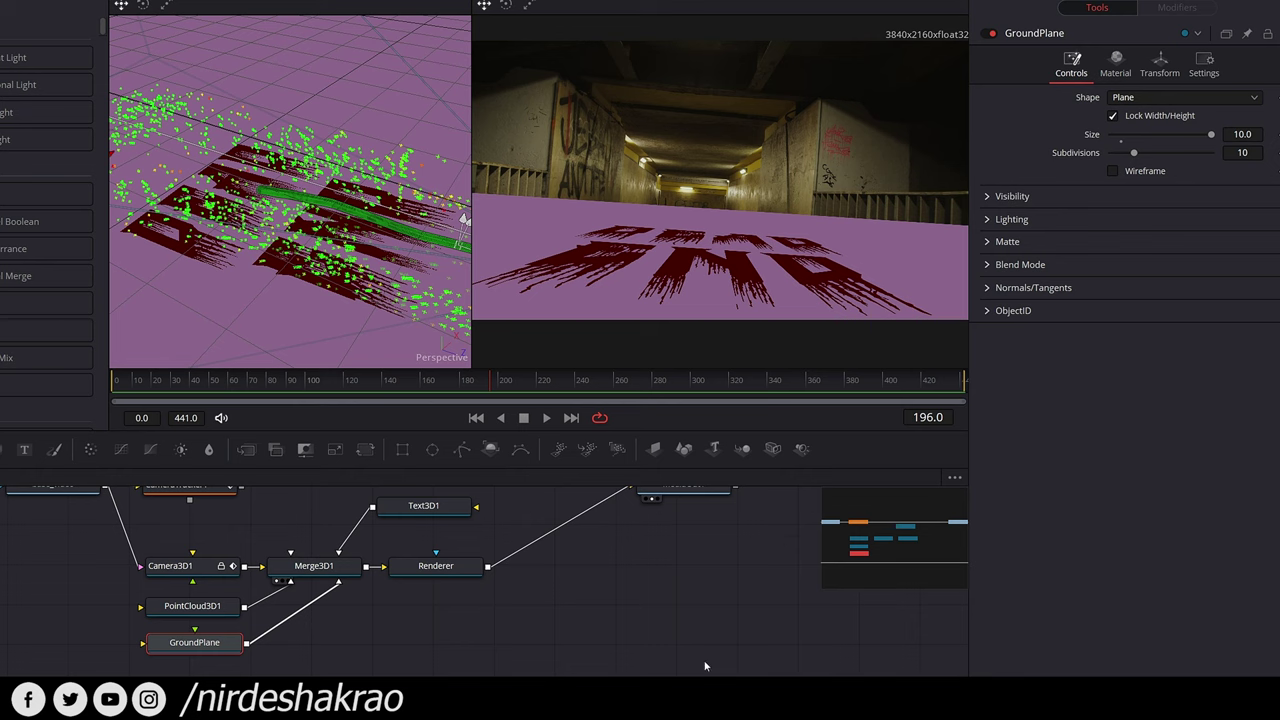
{"action": "key", "text": "ctrl+p"}
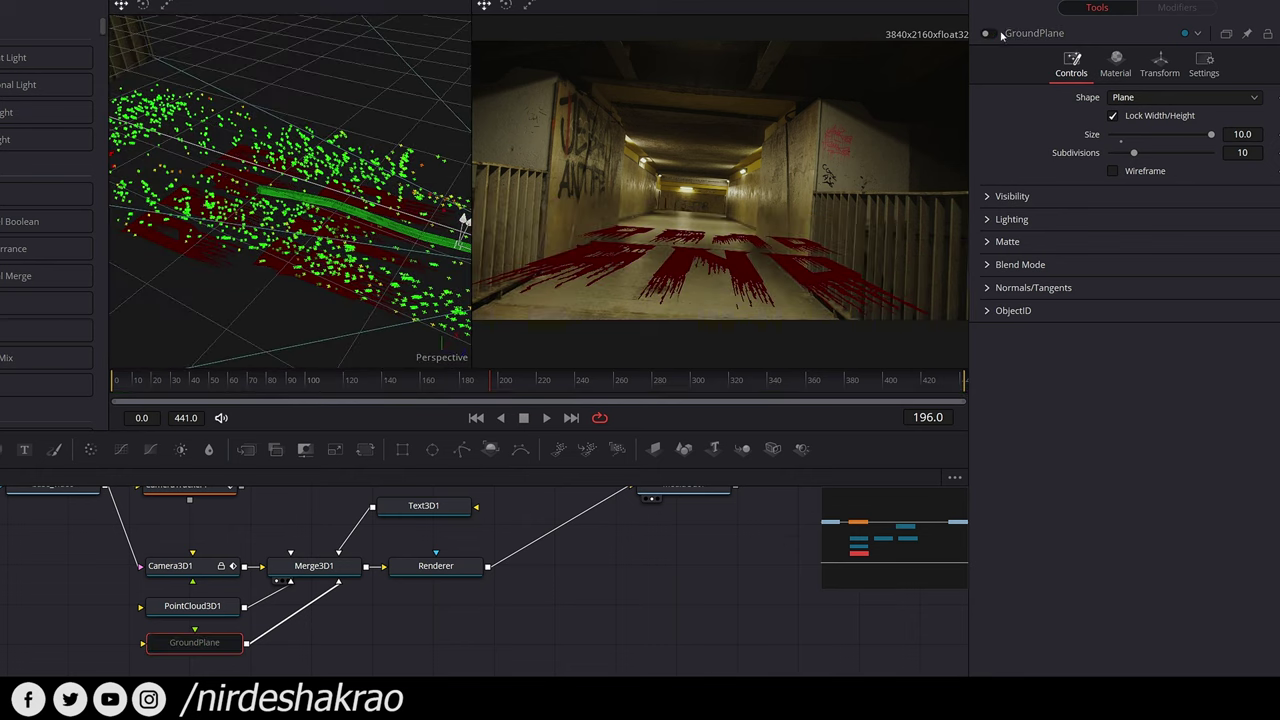
{"action": "left_click", "coordinate": [991, 35]}
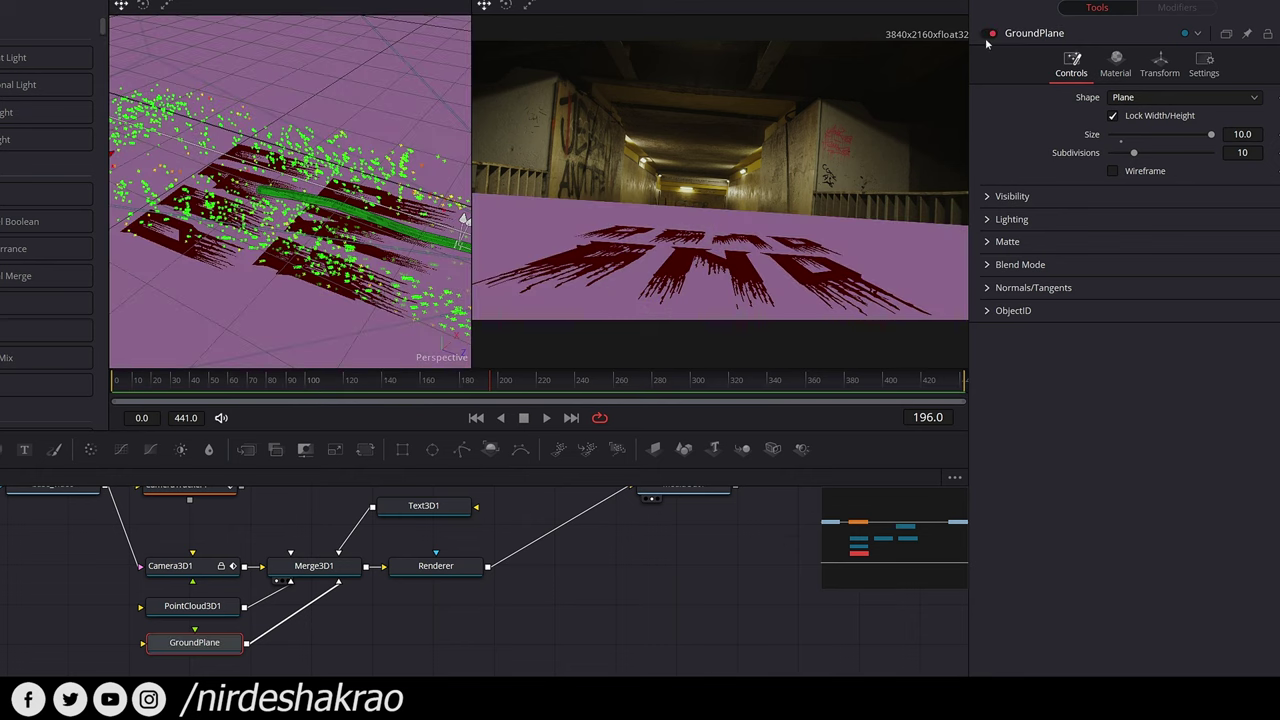
{"action": "left_click", "coordinate": [992, 34]}
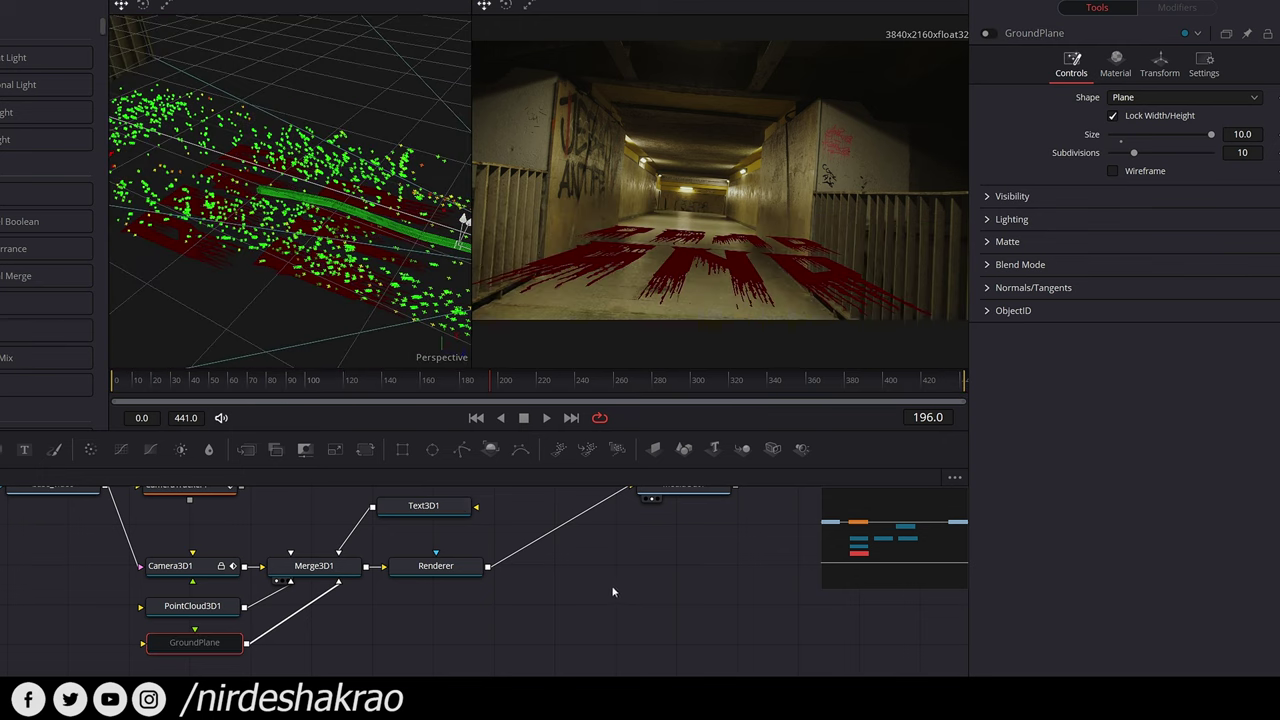
Check DEAD END on the real floor at a later frame and along the camera path.
{"action": "mouse_move", "coordinate": [516, 390]}
{"action": "left_mouse_down"}
{"action": "mouse_move", "coordinate": [576, 400]}
{"action": "mouse_move", "coordinate": [97, 415]}
{"action": "left_mouse_up"}
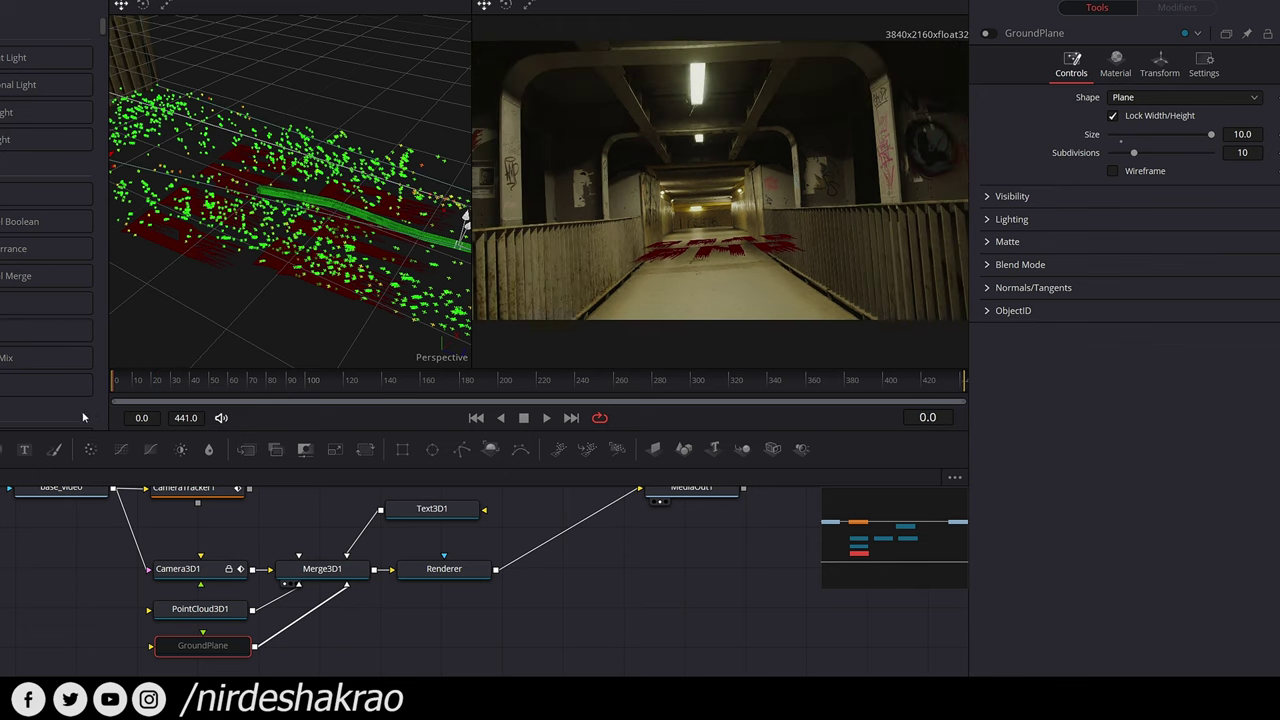
{"action": "left_click_drag", "start_coordinate": [420, 349], "coordinate": [266, 310]}
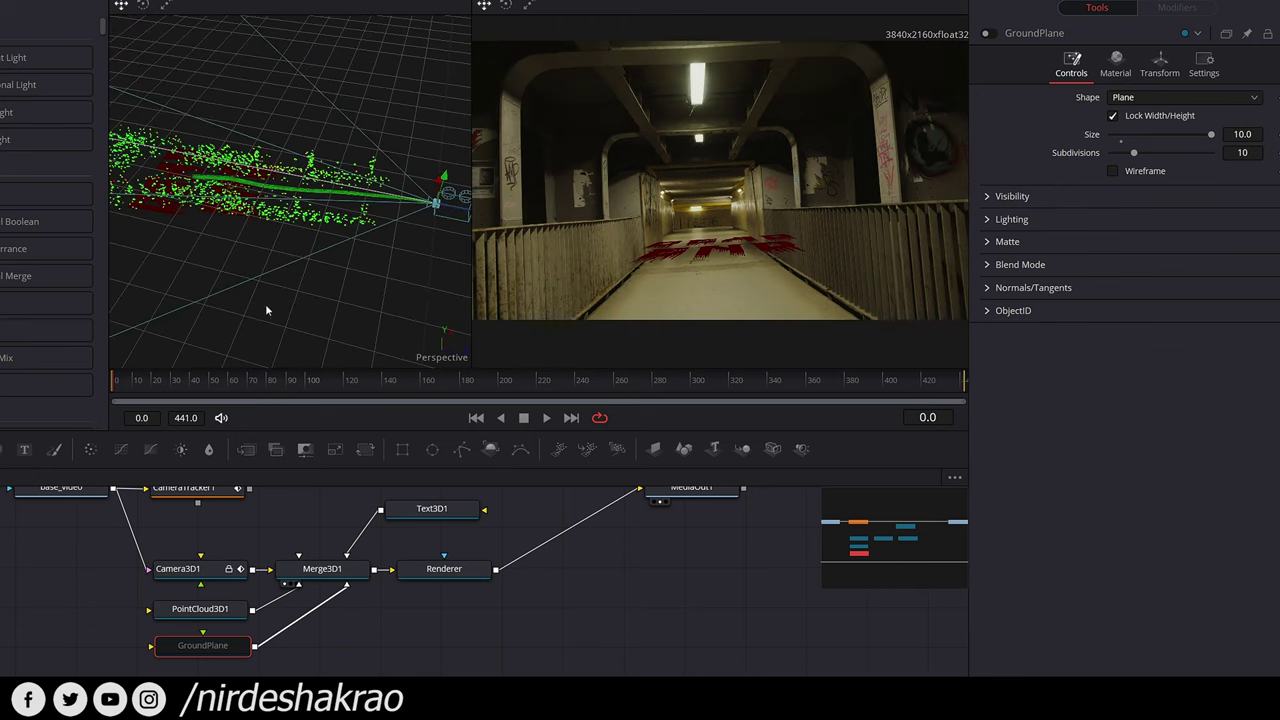
{"action": "left_click", "coordinate": [405, 510]}
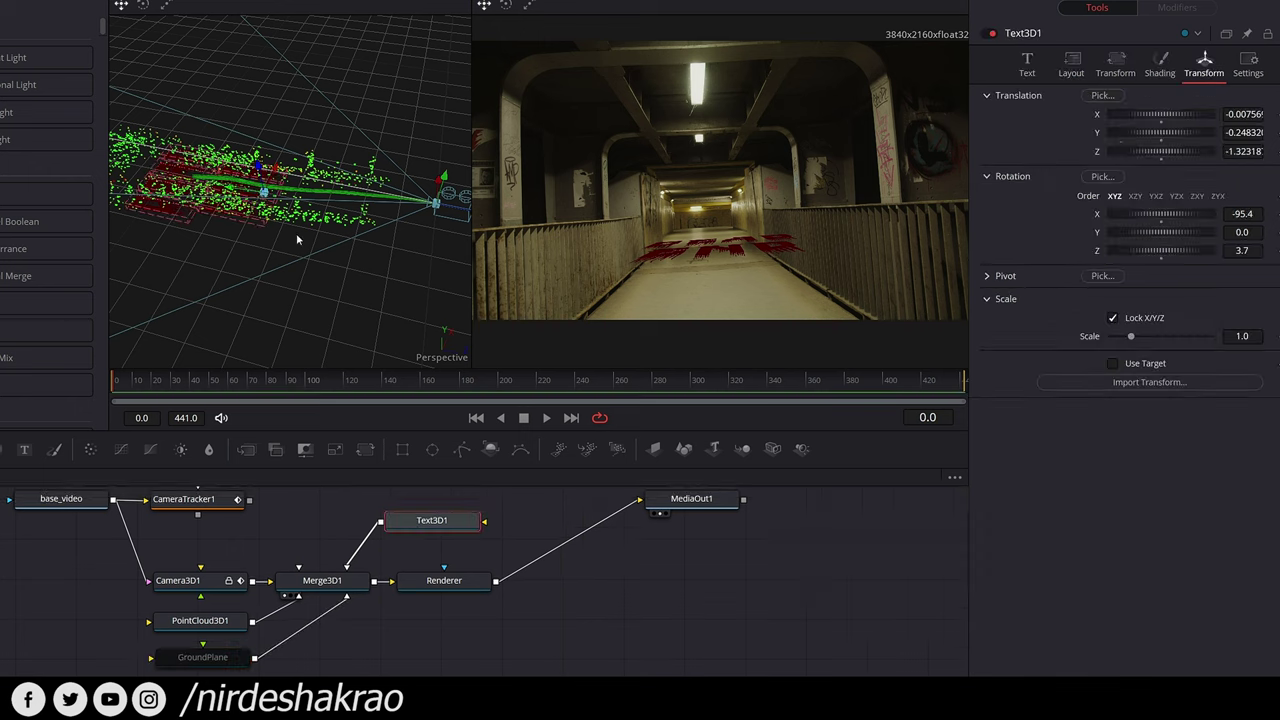
Move the DEAD END text closer to the camera in the 3D viewer.
{"action": "scroll", "coordinate": [226, 187], "scroll_direction": "up", "scroll_amount": 2}
{"action": "scroll", "coordinate": [273, 237], "scroll_direction": "up", "scroll_amount": 2}
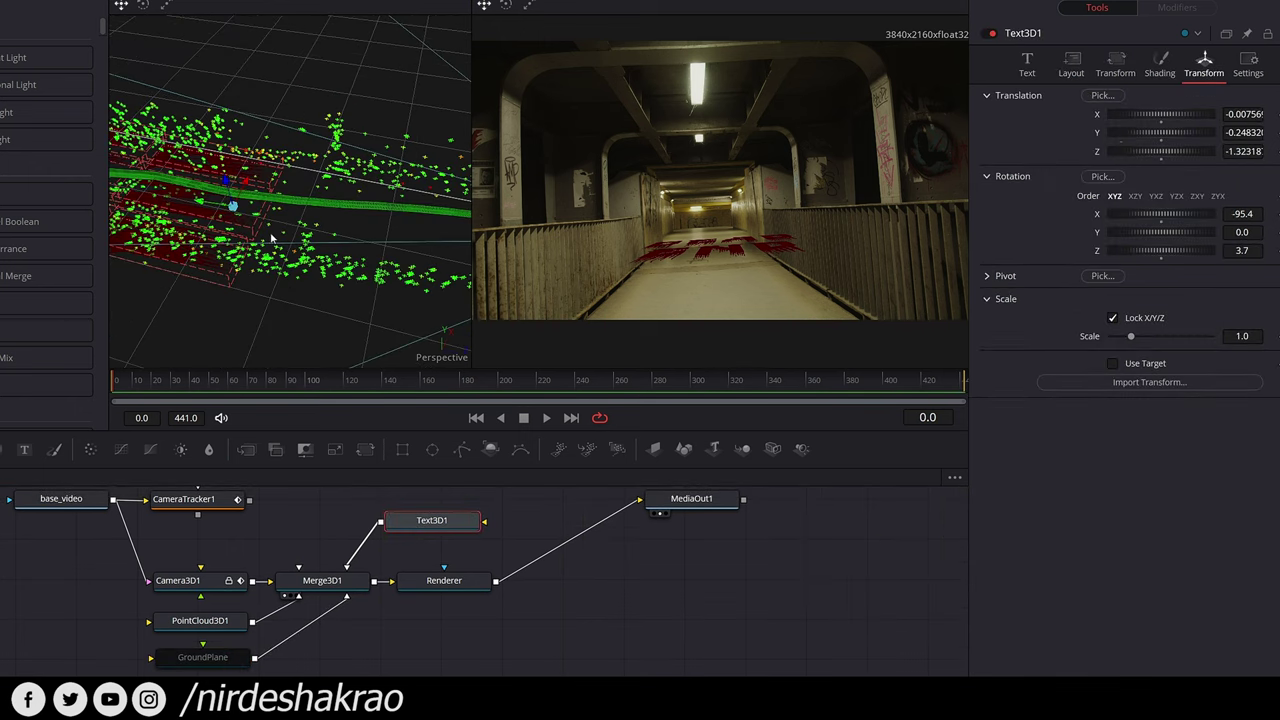
{"action": "left_click_drag", "start_coordinate": [206, 205], "coordinate": [443, 282]}
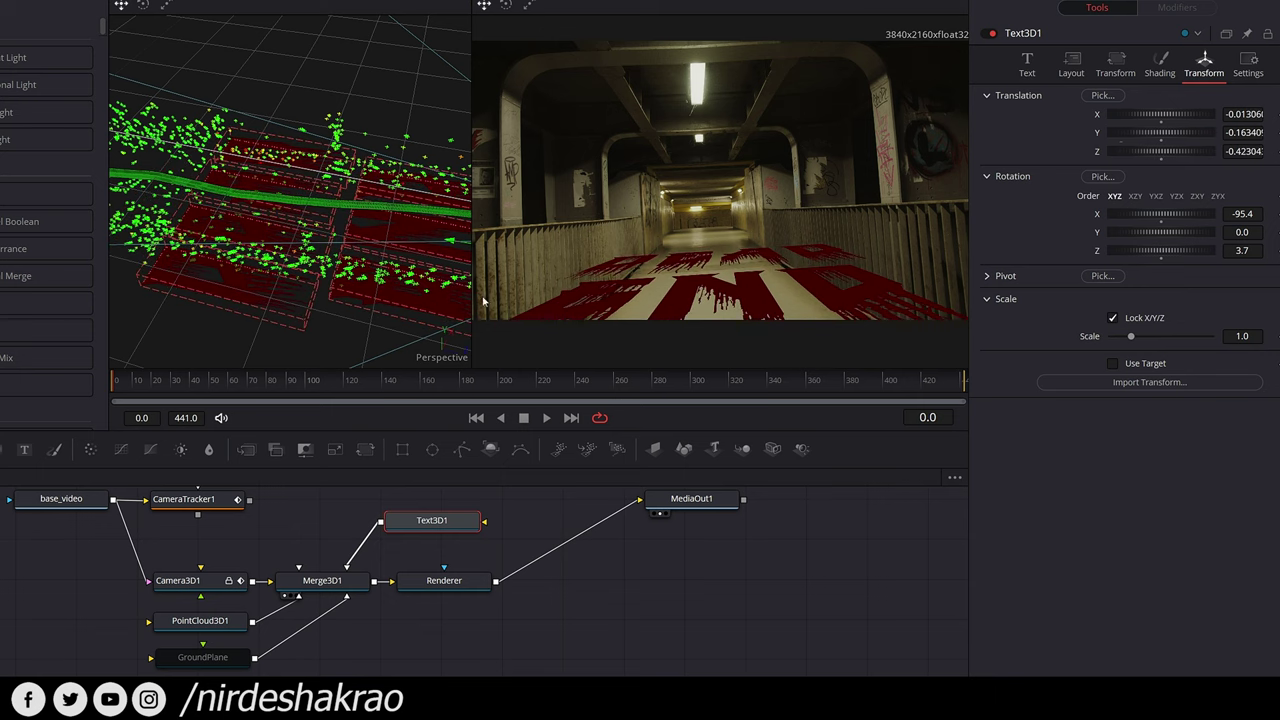
Reduce the Text3D1 text Size to 0.26 in the Text tab.
{"action": "left_click", "coordinate": [1030, 67]}
{"action": "mouse_move", "coordinate": [1245, 280]}
{"action": "left_mouse_down"}
{"action": "mouse_move", "coordinate": [1215, 280]}
{"action": "mouse_move", "coordinate": [1234, 279]}
{"action": "left_mouse_up"}
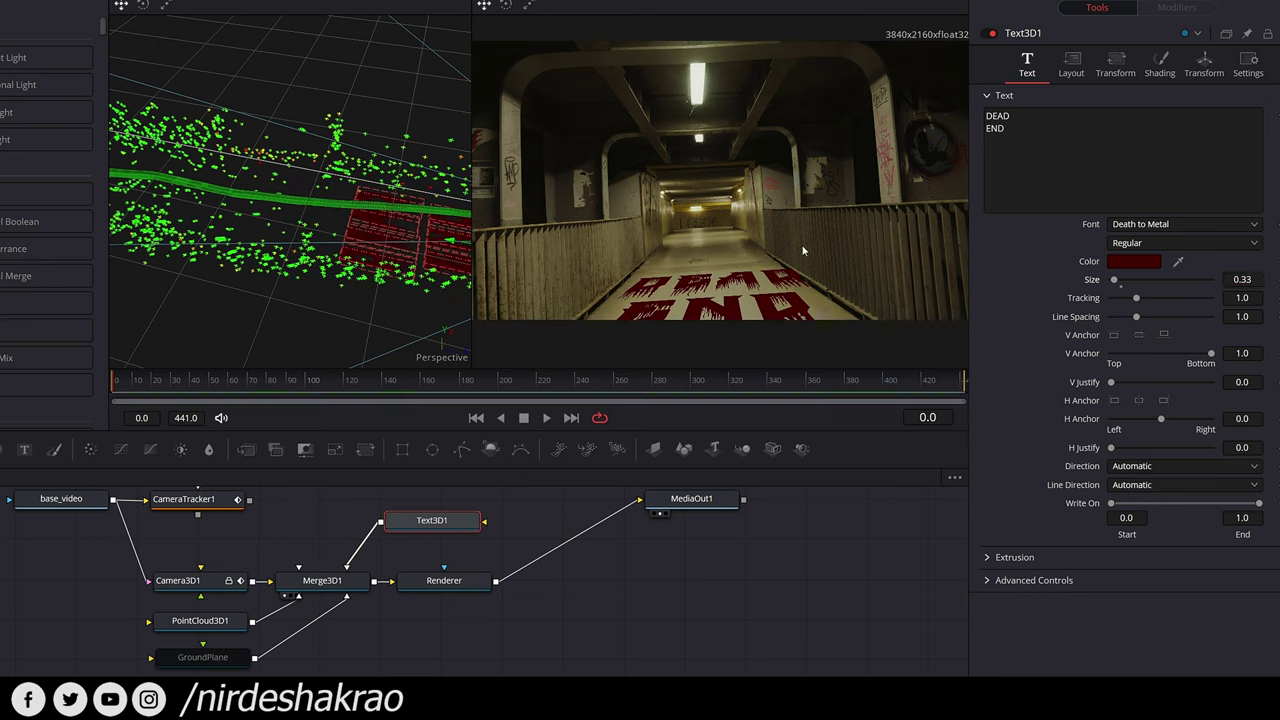
{"action": "left_click_drag", "start_coordinate": [1242, 279], "coordinate": [1230, 280]}
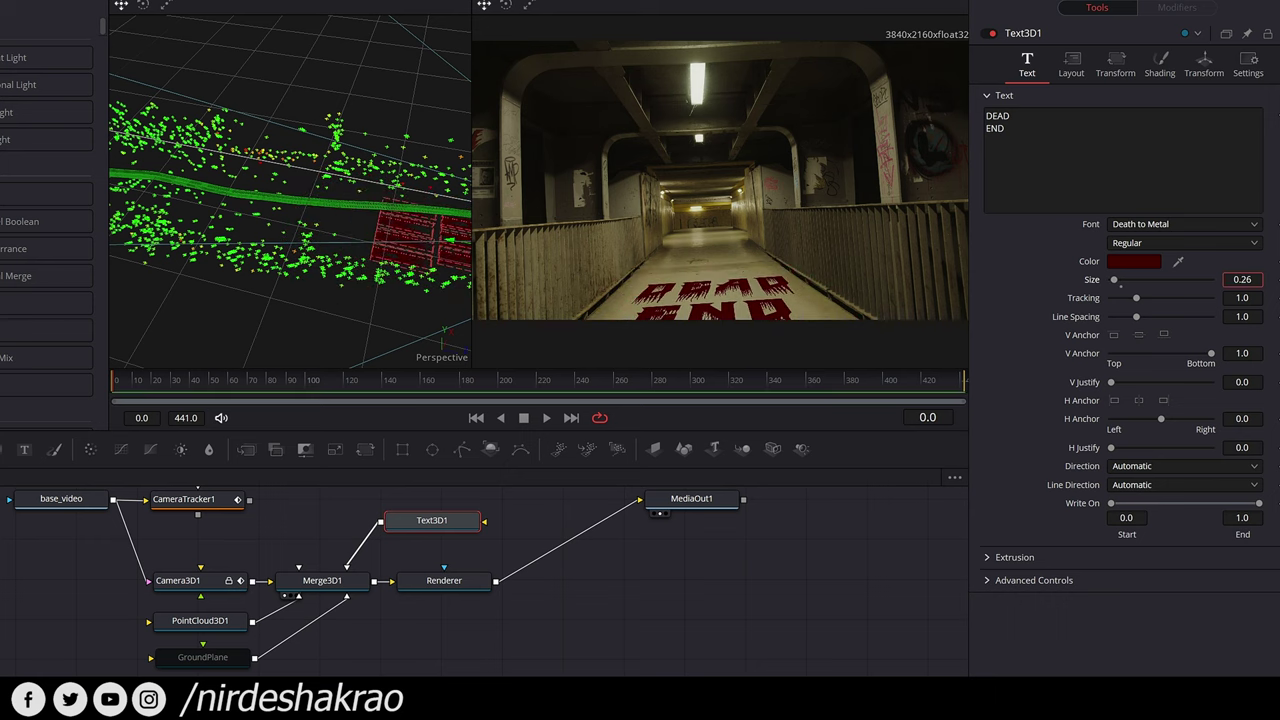
{"action": "scroll", "coordinate": [748, 250], "scroll_direction": "down", "scroll_amount": 2}
{"action": "scroll", "coordinate": [748, 250], "scroll_direction": "up", "scroll_amount": 1}
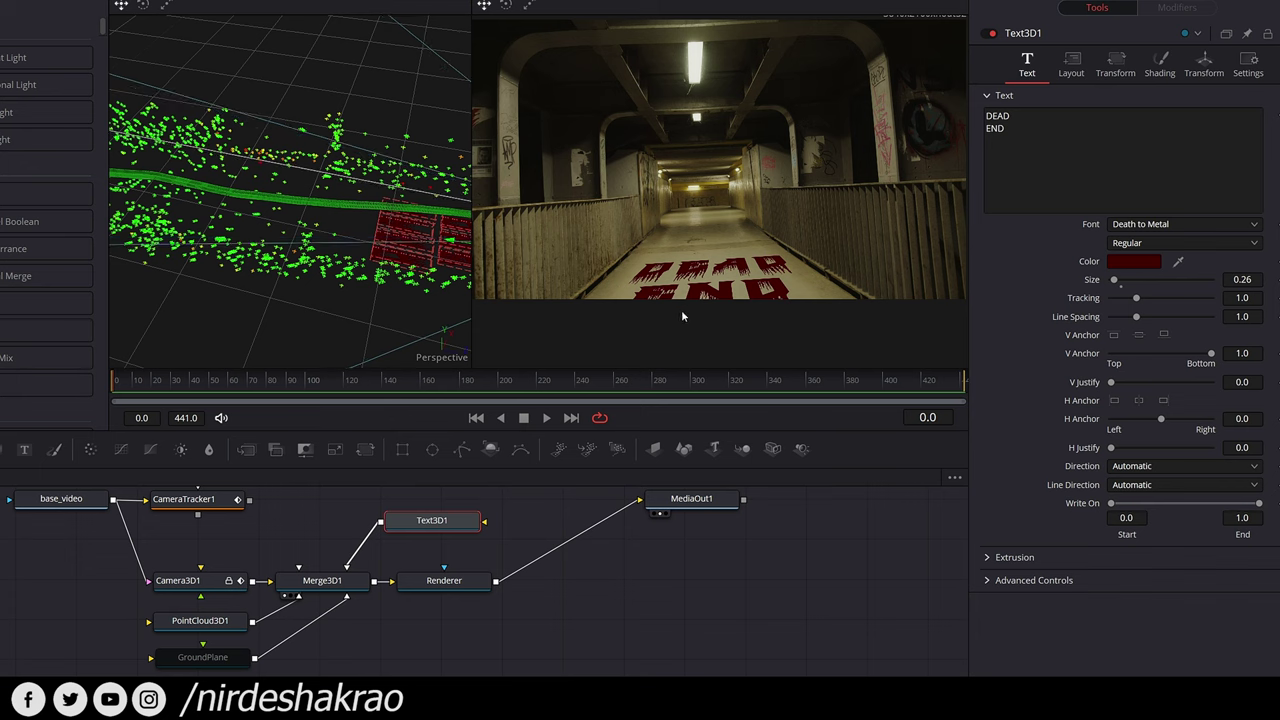
Shift DEAD END left on the floor and verify tracking by playing and scrubbing, keeping size 0.26.
{"action": "left_click_drag", "start_coordinate": [452, 243], "coordinate": [394, 229]}
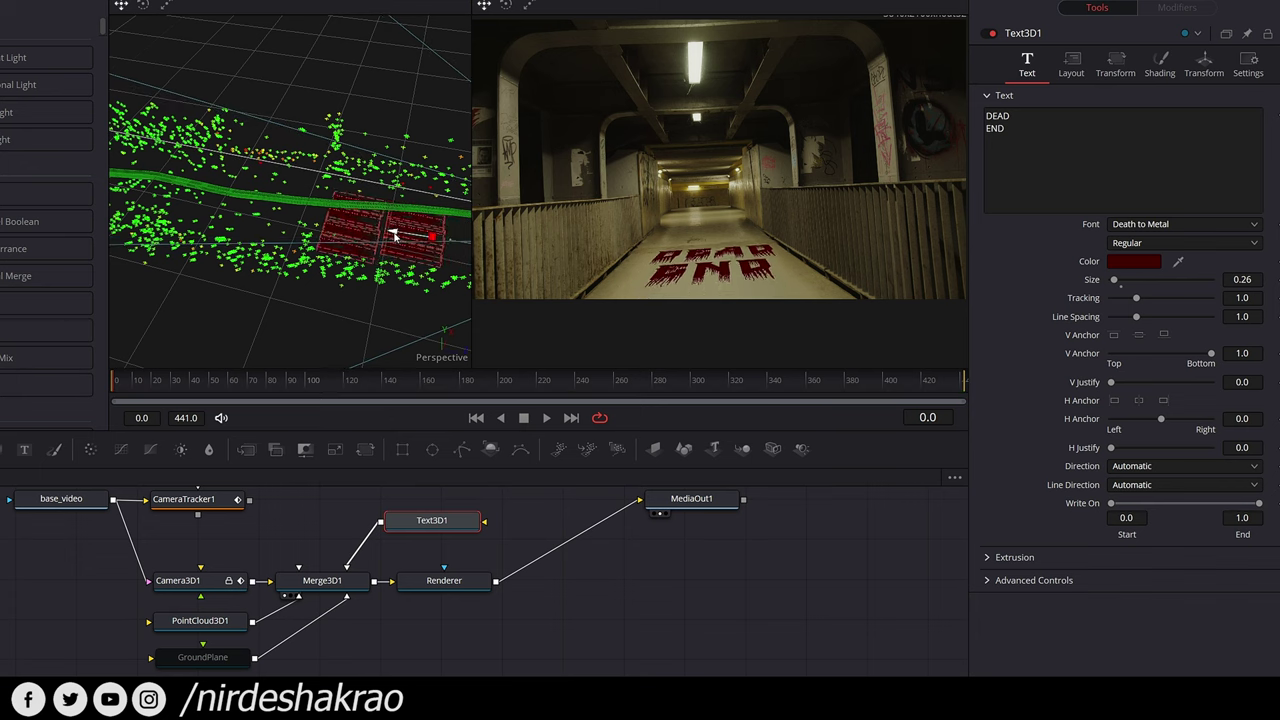
{"action": "left_click", "coordinate": [161, 382]}
{"action": "key", "text": "space"}
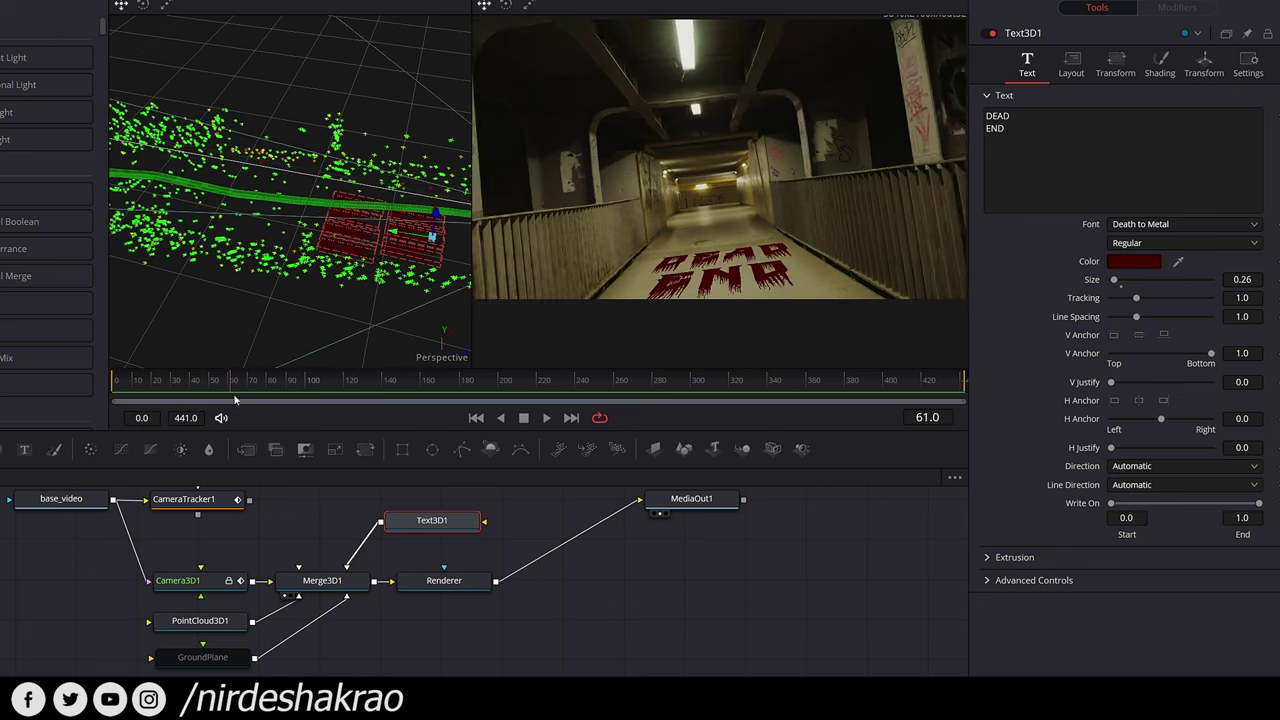
{"action": "mouse_move", "coordinate": [348, 418]}
{"action": "left_mouse_down"}
{"action": "mouse_move", "coordinate": [172, 413]}
{"action": "mouse_move", "coordinate": [168, 388]}
{"action": "left_mouse_up"}
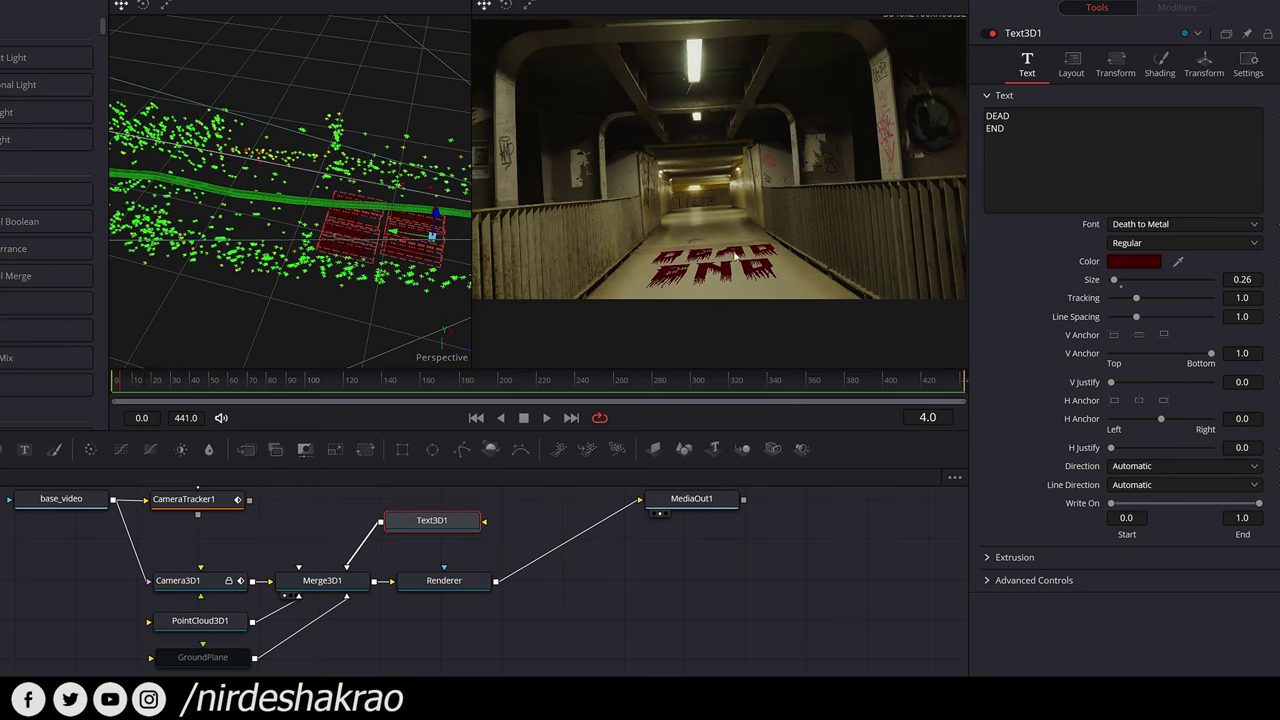
{"action": "mouse_move", "coordinate": [307, 307]}
{"action": "left_mouse_down"}
{"action": "mouse_move", "coordinate": [150, 383]}
{"action": "mouse_move", "coordinate": [537, 341]}
{"action": "left_mouse_up"}
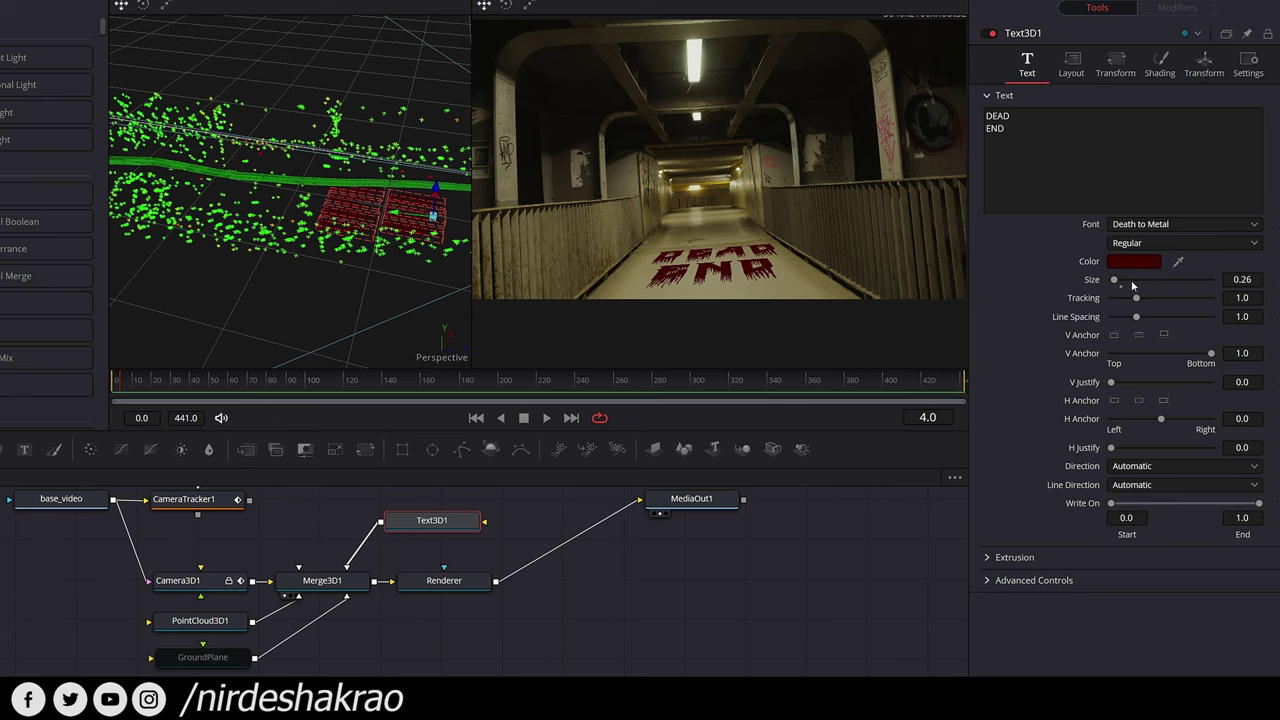
{"action": "left_click_drag", "start_coordinate": [1250, 280], "coordinate": [1156, 308]}
{"action": "left_click", "coordinate": [1206, 66]}
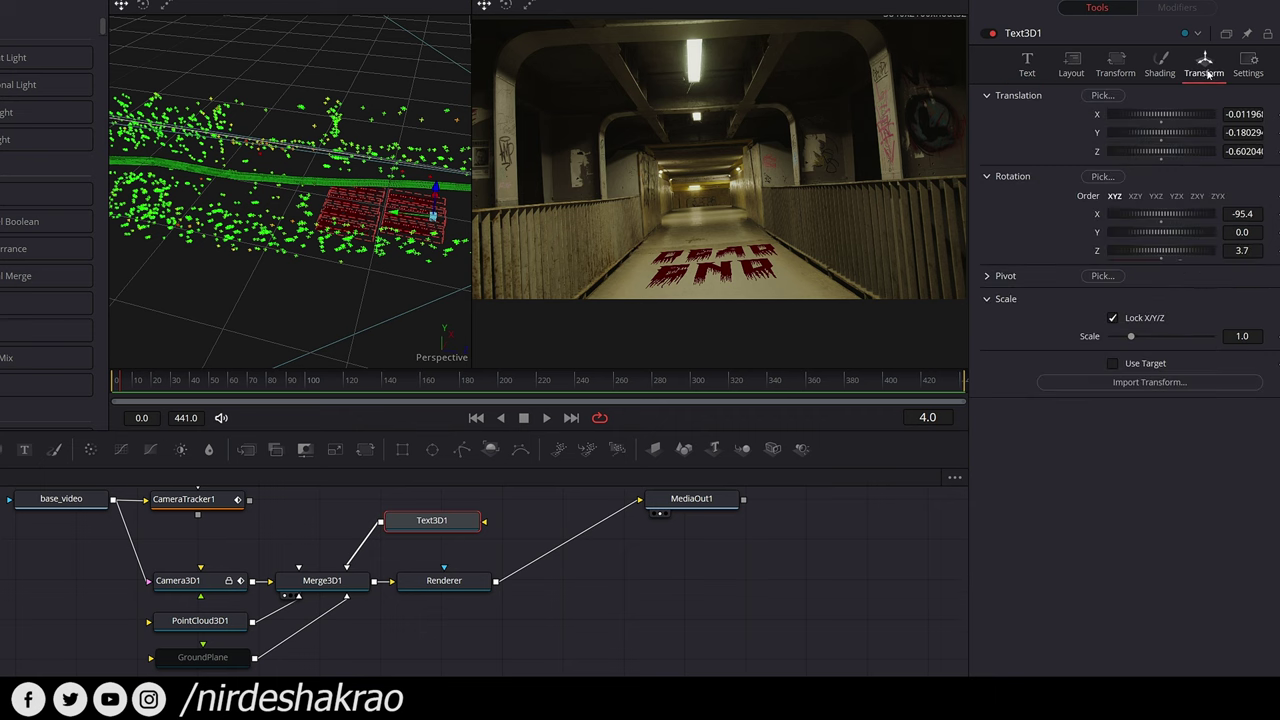
Uncheck Lock X/Y/Z for Text3D1's scale and test X and Z stretches, resetting them to 1.0.
{"action": "mouse_move", "coordinate": [1131, 336]}
{"action": "left_mouse_down"}
{"action": "mouse_move", "coordinate": [1148, 339]}
{"action": "mouse_move", "coordinate": [1131, 337]}
{"action": "left_mouse_up"}
{"action": "left_click", "coordinate": [1113, 318]}
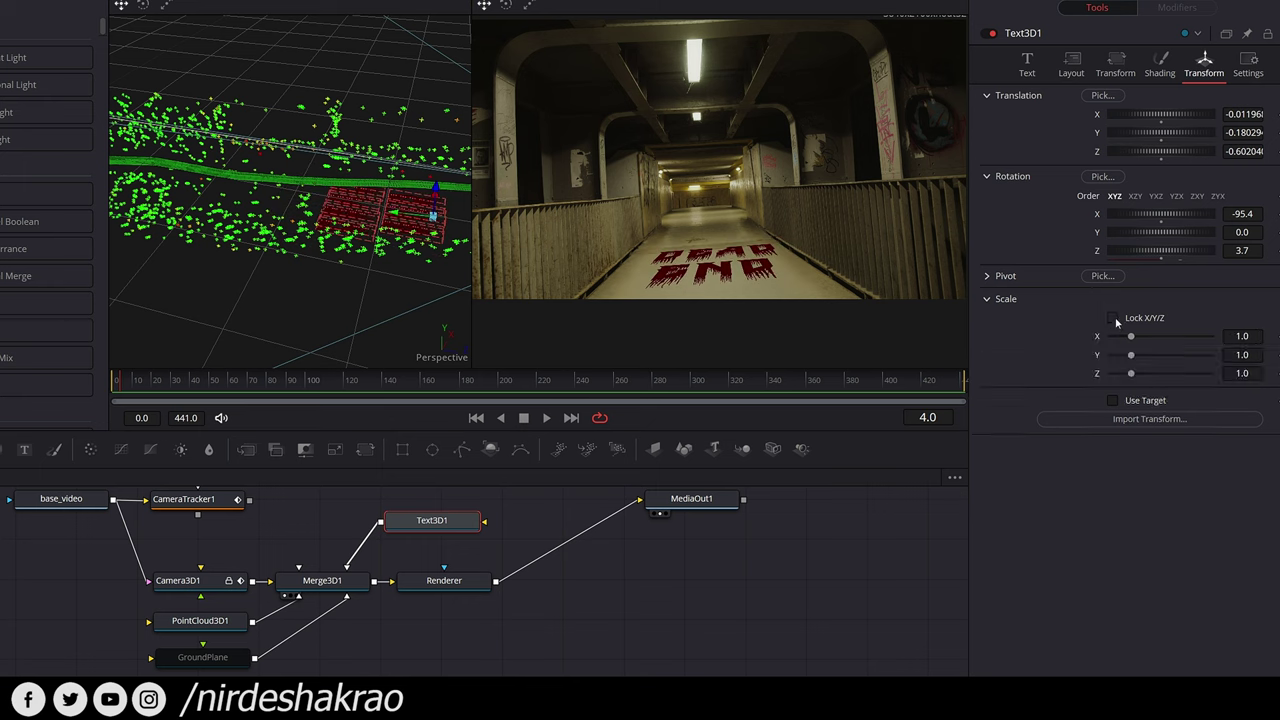
{"action": "mouse_move", "coordinate": [1139, 341]}
{"action": "left_mouse_down"}
{"action": "mouse_move", "coordinate": [1132, 355]}
{"action": "mouse_move", "coordinate": [1165, 369]}
{"action": "left_mouse_up"}
{"action": "key", "text": "ctrl+z"}
{"action": "left_click", "coordinate": [1028, 75]}
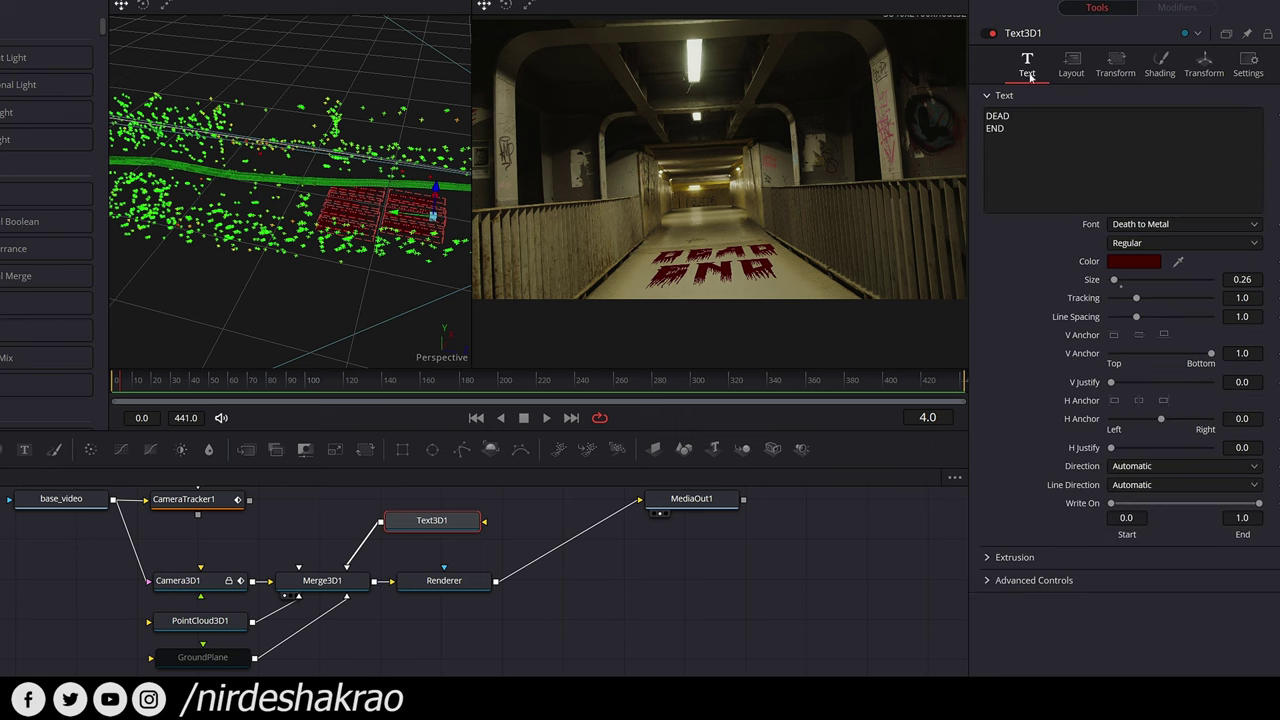
Try an Extrusion Depth of 0.2 on Text3D1, then reset it to 0.0.
{"action": "left_click", "coordinate": [987, 558]}
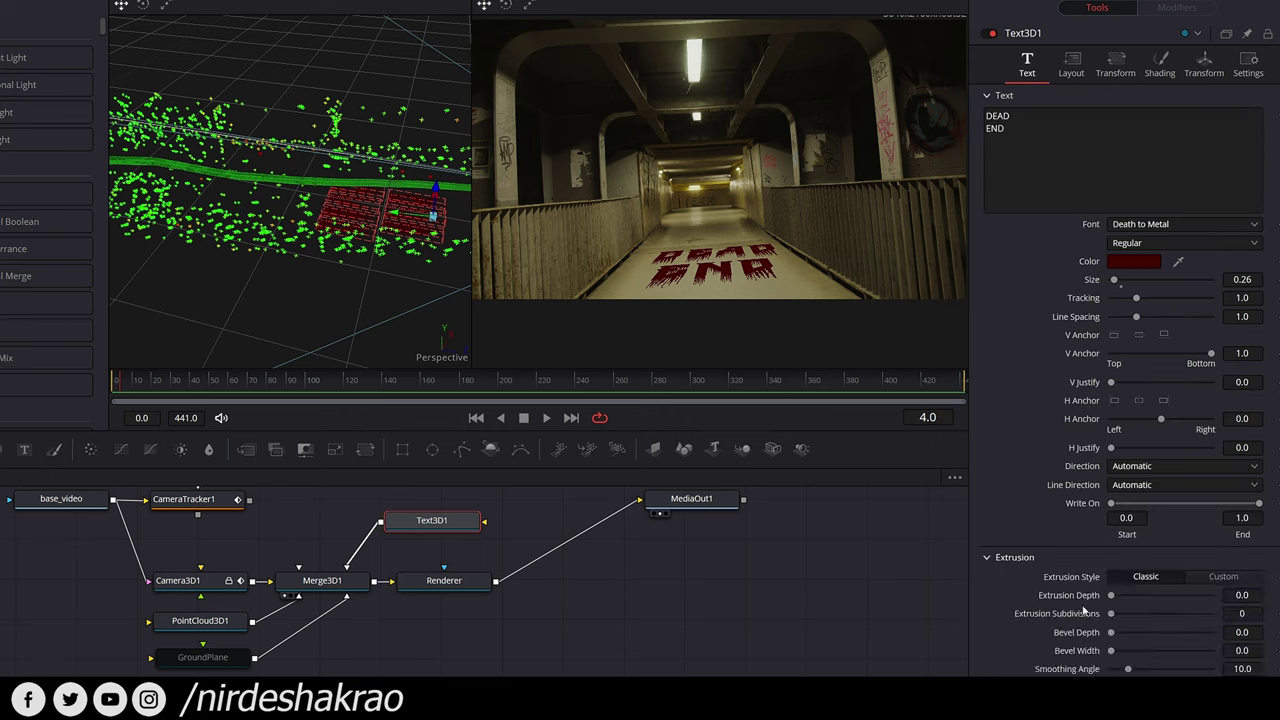
{"action": "left_click_drag", "start_coordinate": [1123, 595], "coordinate": [1211, 595]}
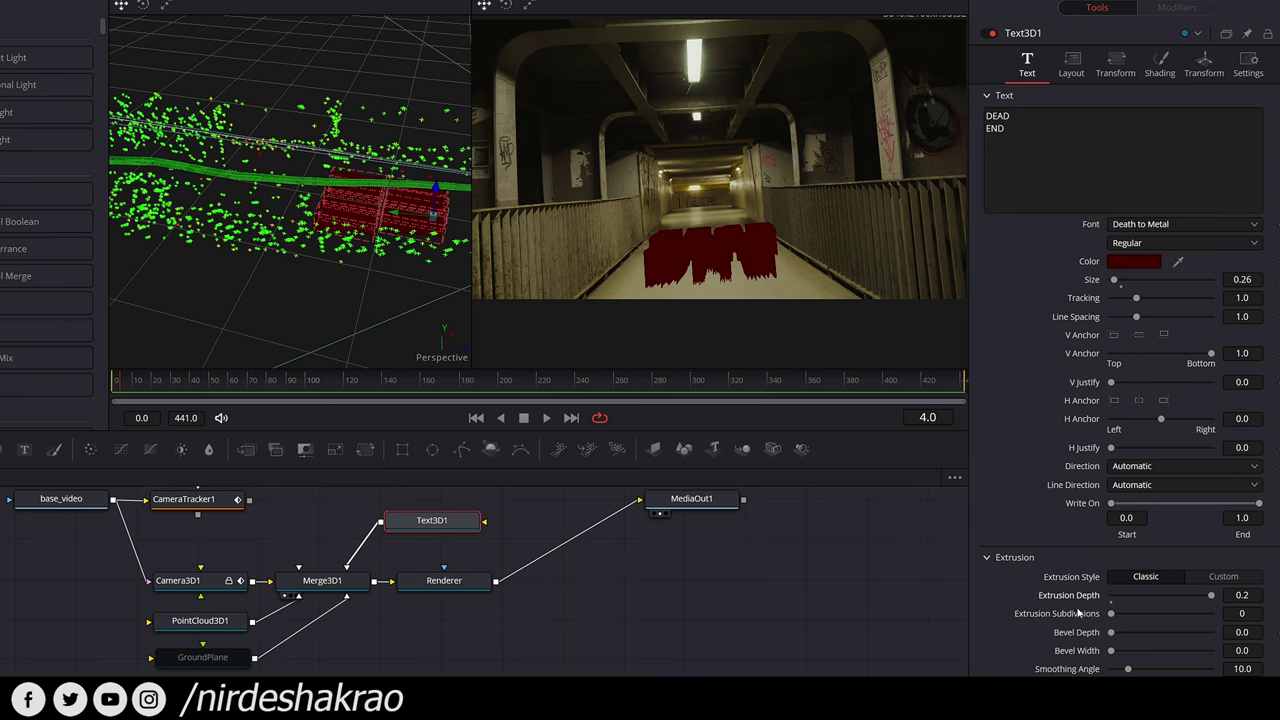
{"action": "left_click", "coordinate": [1111, 598]}
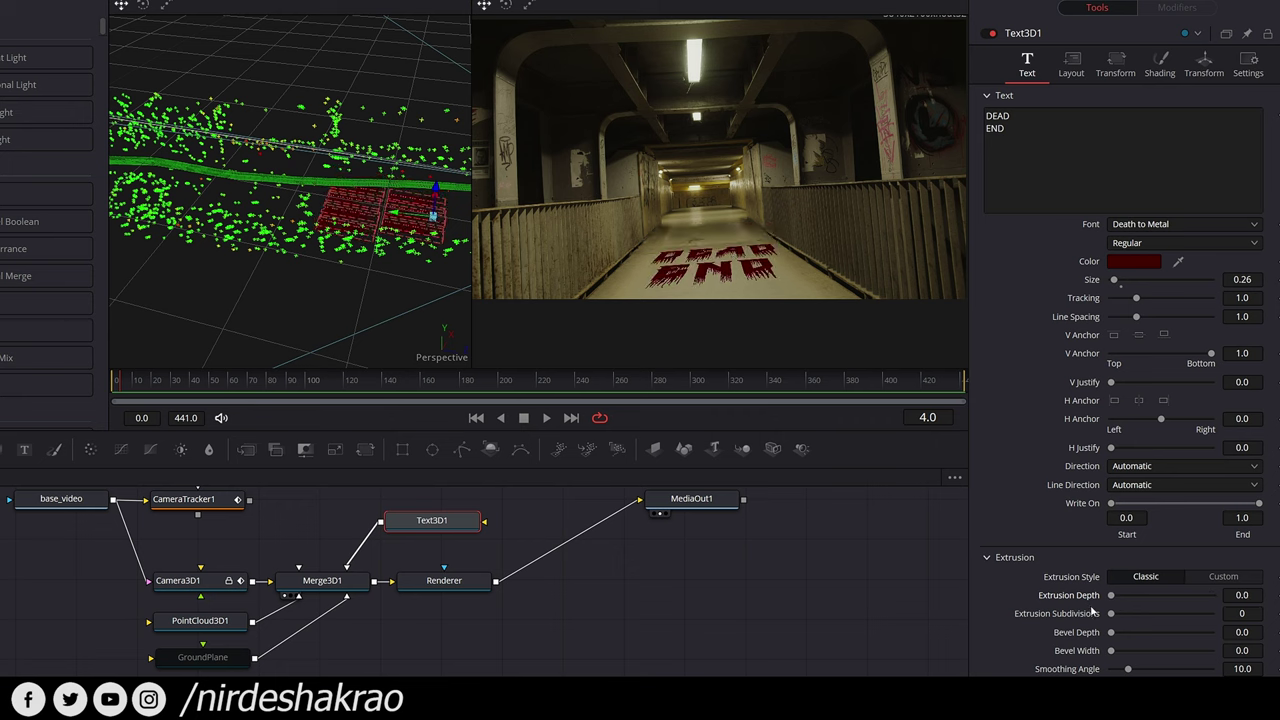
{"action": "left_click", "coordinate": [984, 560]}
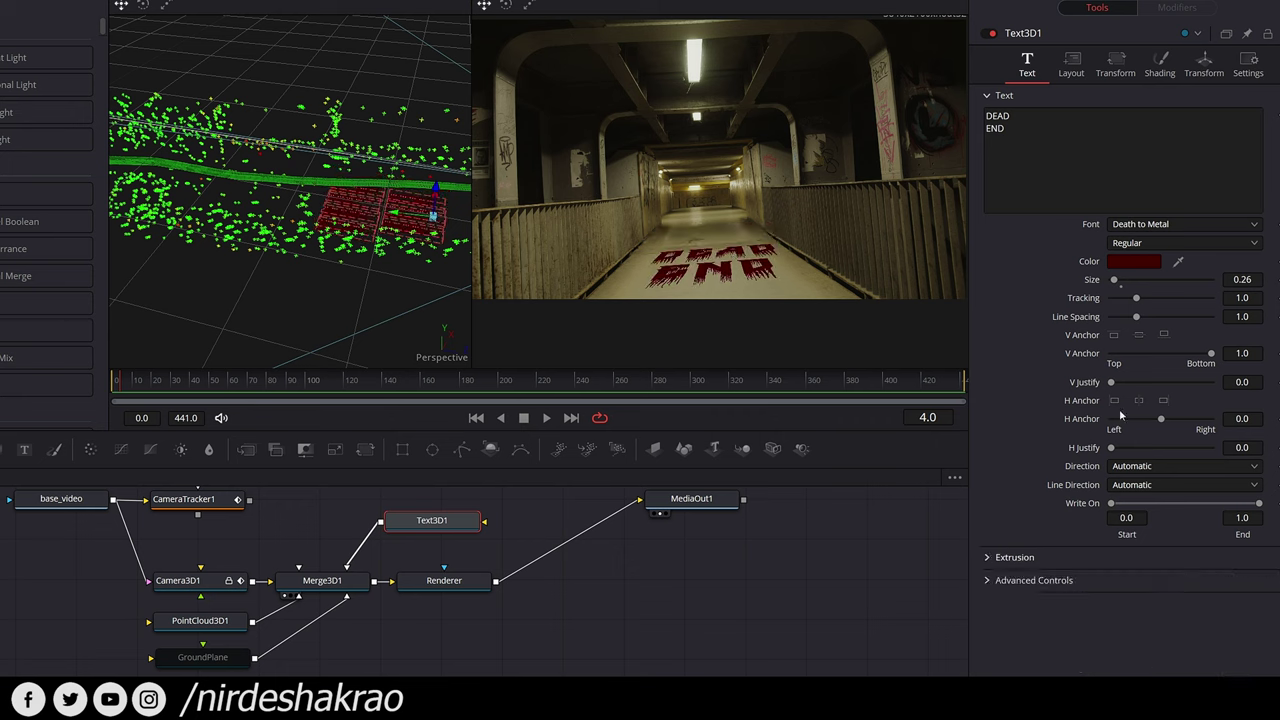
{"action": "left_click", "coordinate": [1204, 68]}
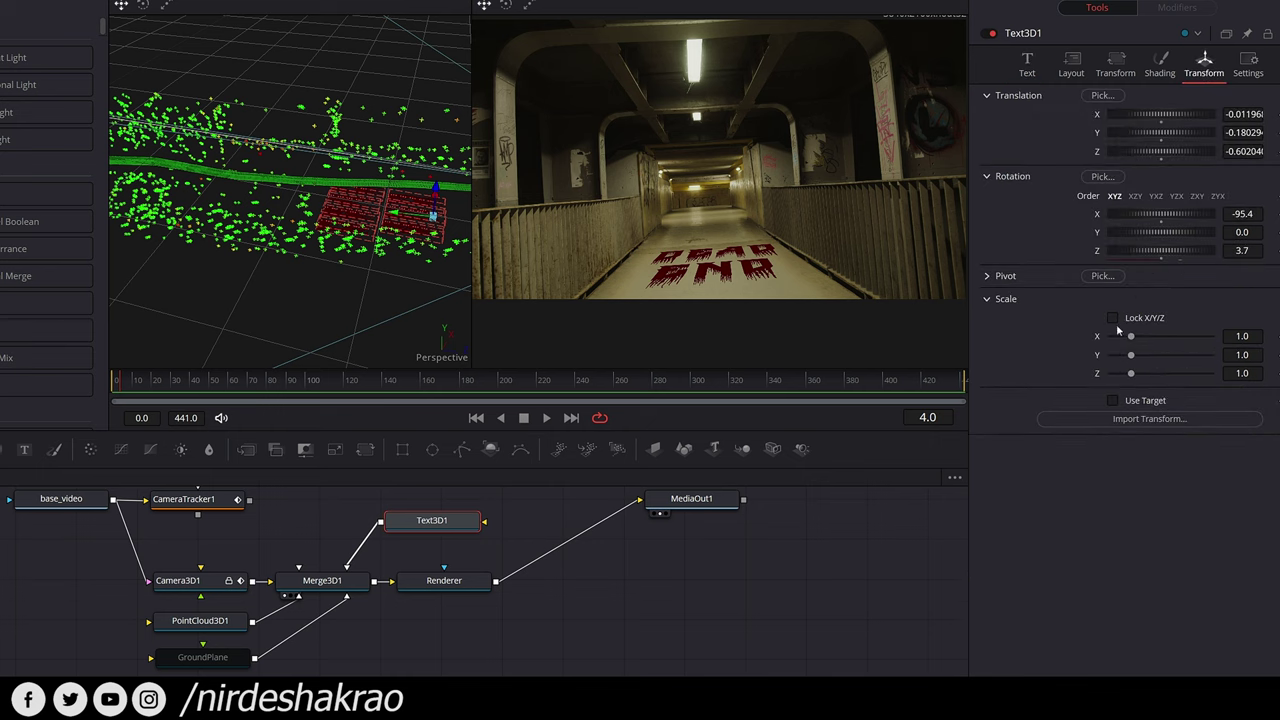
Raise Text3D1's Scale Y to about 2.39, checking the stretched text at frame 140 and later.
{"action": "left_click_drag", "start_coordinate": [1135, 358], "coordinate": [1151, 364]}
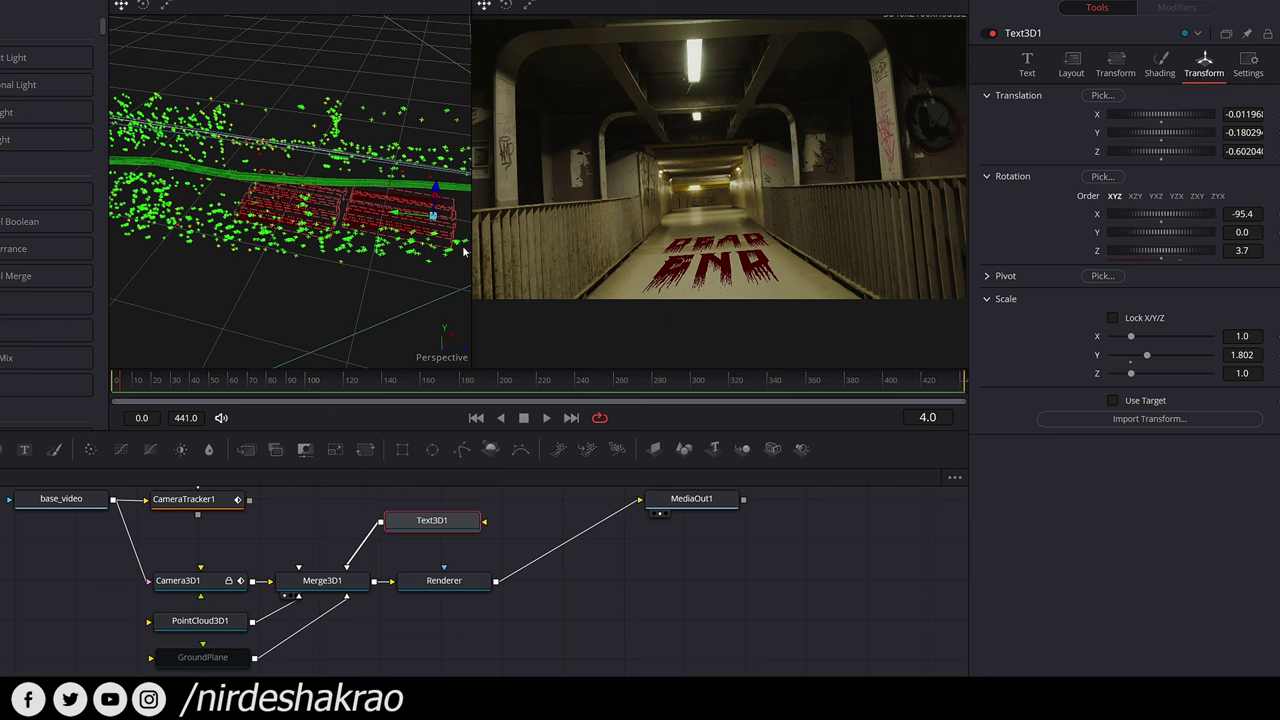
{"action": "left_click_drag", "start_coordinate": [472, 246], "coordinate": [271, 227]}
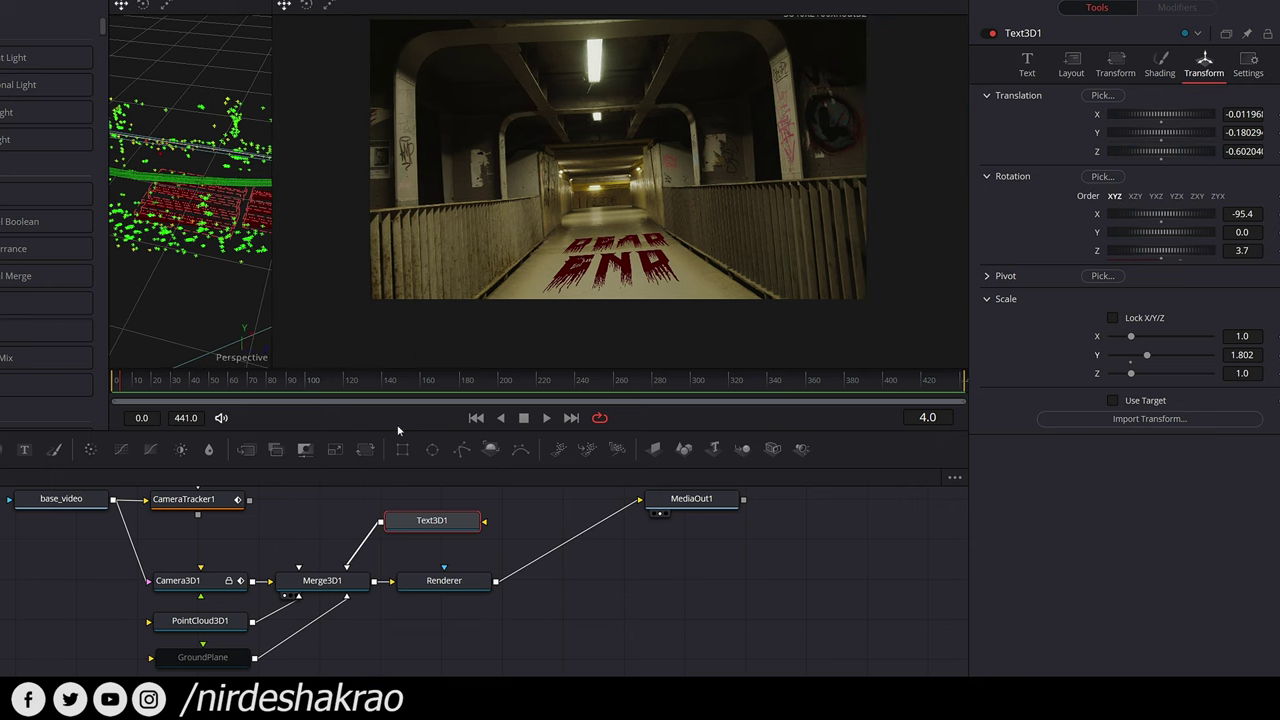
{"action": "scroll", "coordinate": [525, 307], "scroll_direction": "up", "scroll_amount": 3}
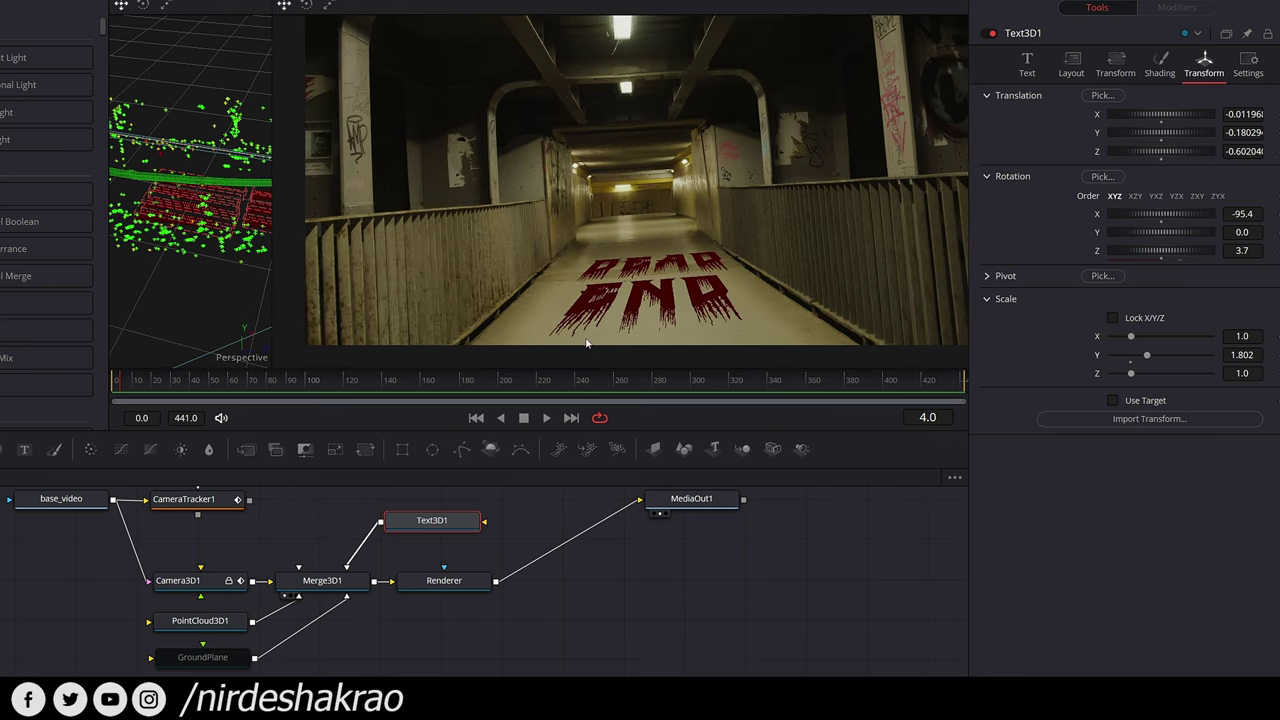
{"action": "scroll", "coordinate": [588, 343], "scroll_direction": "up", "scroll_amount": 2}
{"action": "left_click_drag", "start_coordinate": [116, 380], "coordinate": [452, 397]}
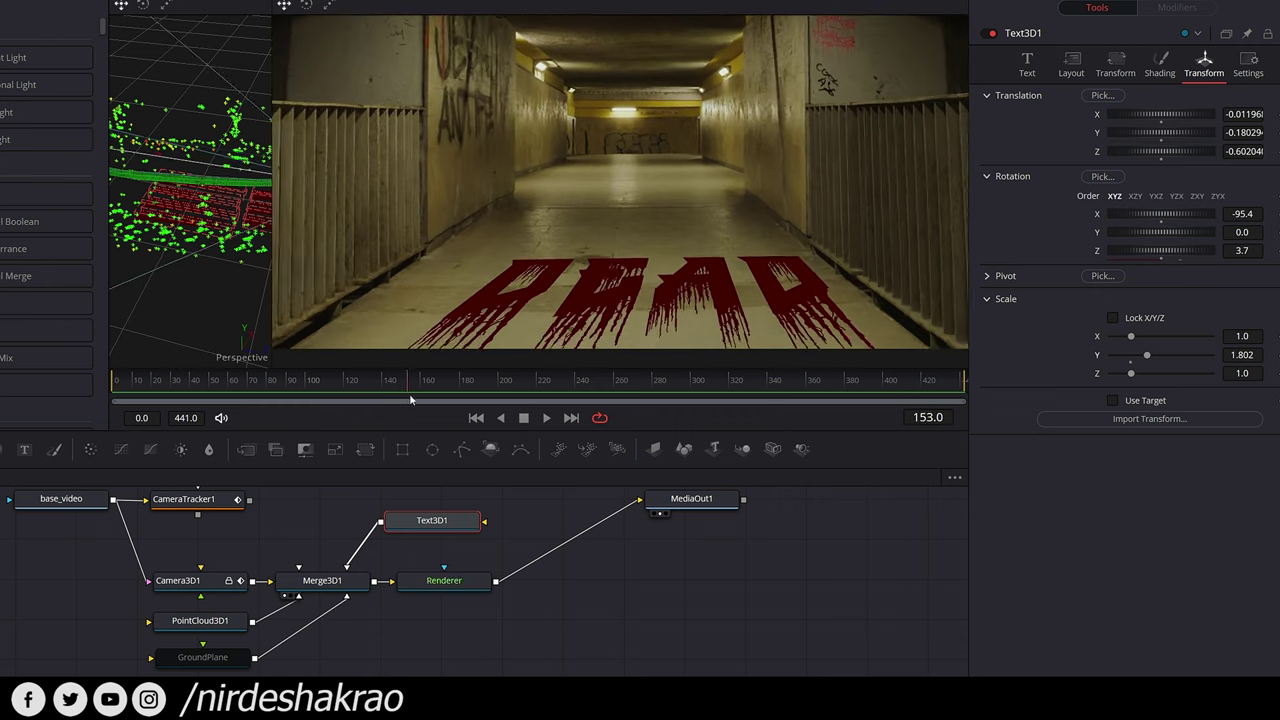
{"action": "left_click_drag", "start_coordinate": [452, 397], "coordinate": [382, 390]}
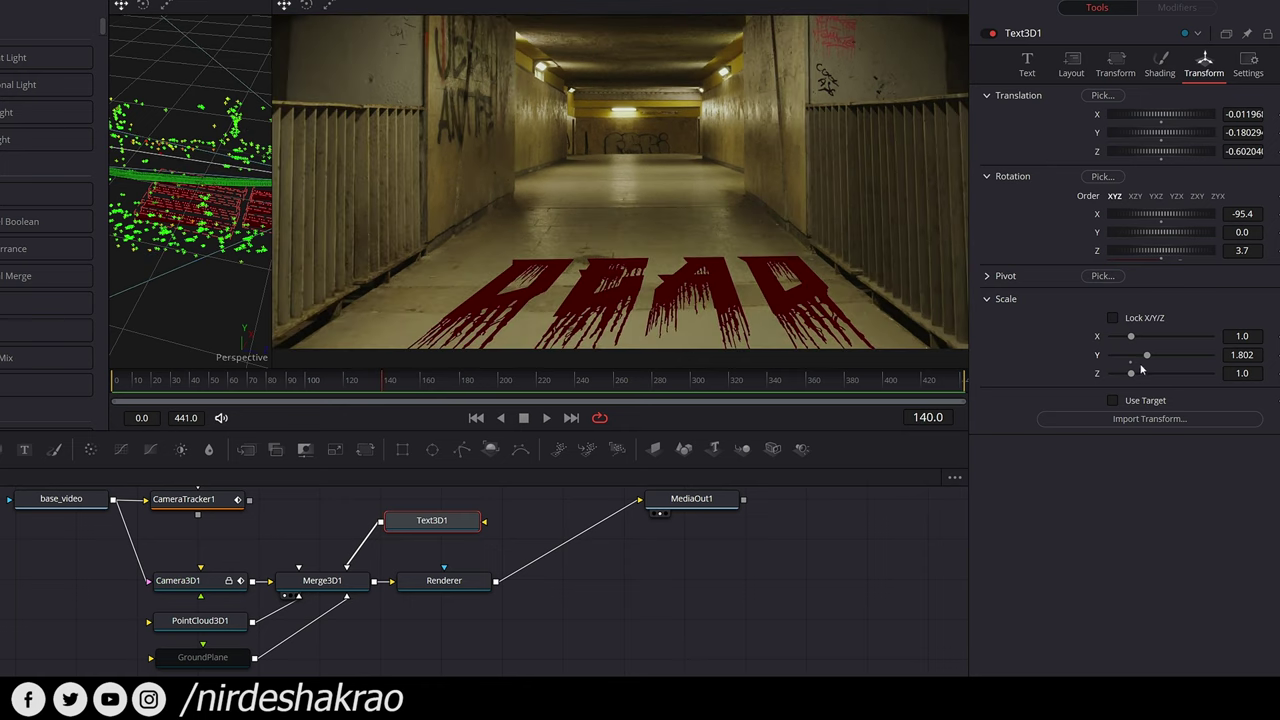
{"action": "left_click_drag", "start_coordinate": [1155, 360], "coordinate": [1163, 364]}
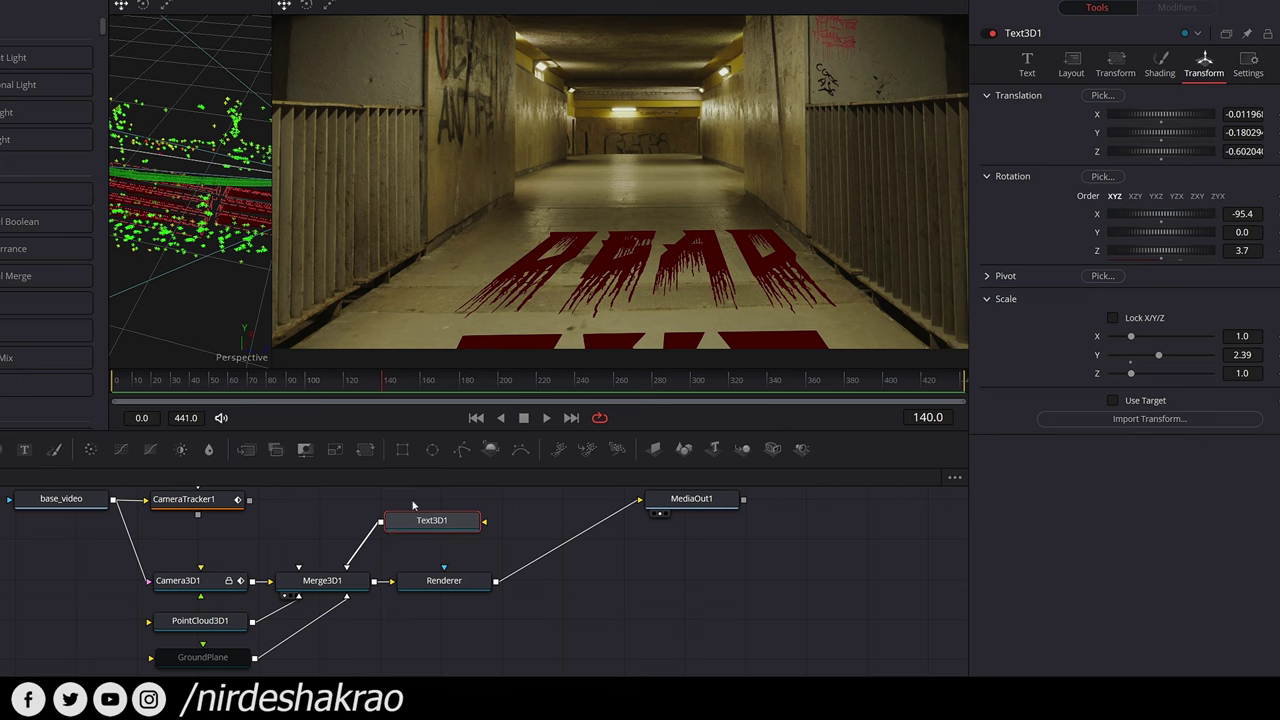
Collapse the tool list and nudge DEAD END left along its X axis in the 3D viewer.
{"action": "left_click_drag", "start_coordinate": [226, 272], "coordinate": [233, 244]}
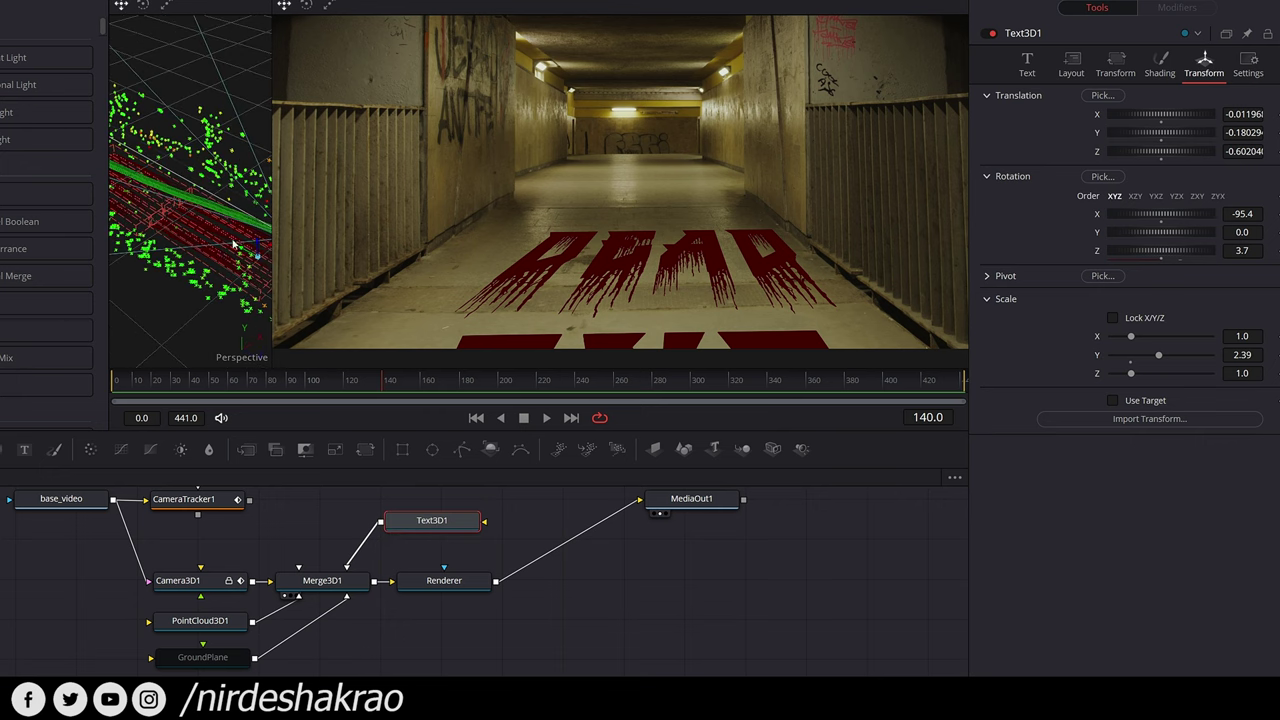
{"action": "mouse_move", "coordinate": [110, 225]}
{"action": "left_mouse_down"}
{"action": "mouse_move", "coordinate": [80, 228]}
{"action": "mouse_move", "coordinate": [392, 240]}
{"action": "left_mouse_up"}
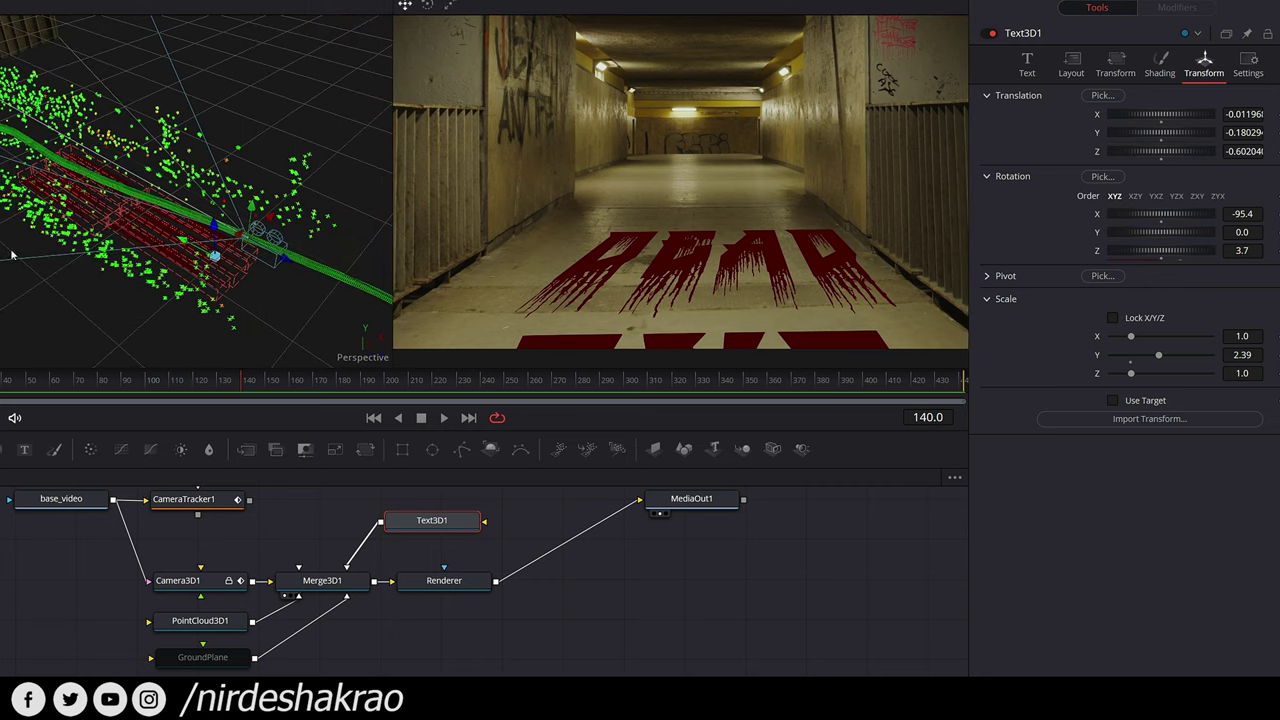
{"action": "mouse_move", "coordinate": [265, 265]}
{"action": "left_mouse_down"}
{"action": "mouse_move", "coordinate": [247, 315]}
{"action": "mouse_move", "coordinate": [232, 302]}
{"action": "left_mouse_up"}
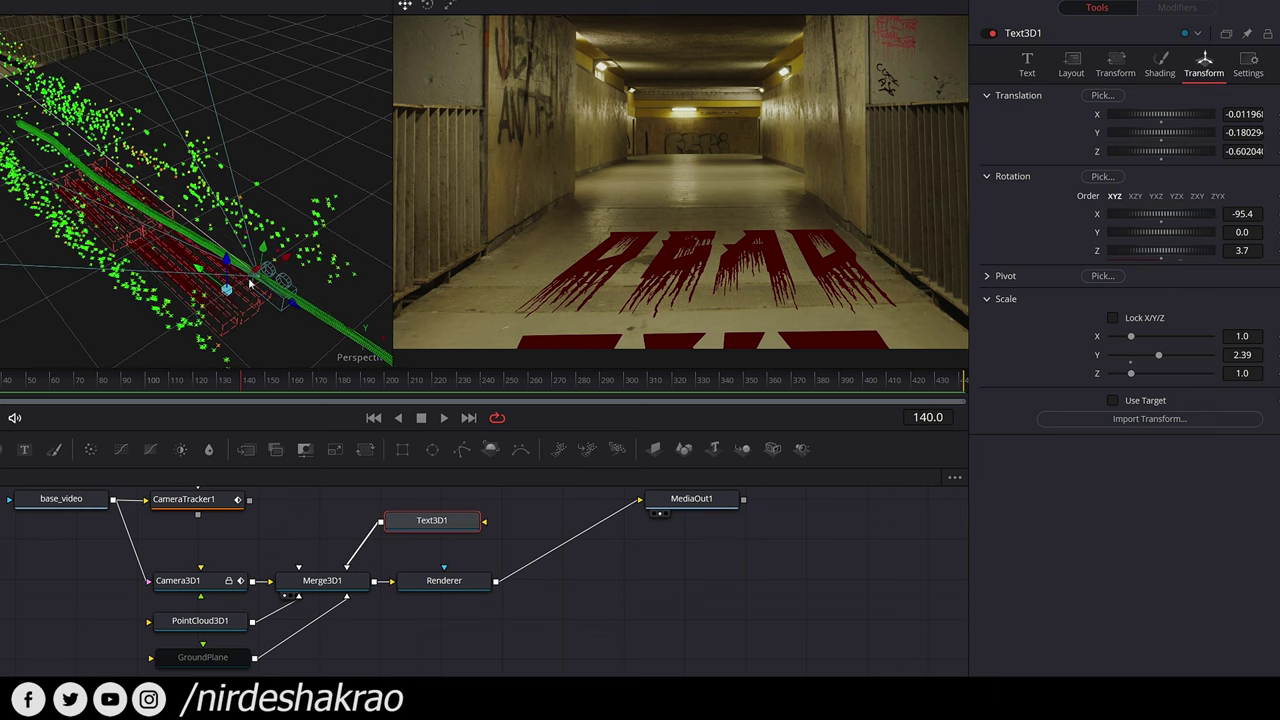
{"action": "left_click_drag", "start_coordinate": [248, 280], "coordinate": [243, 281]}
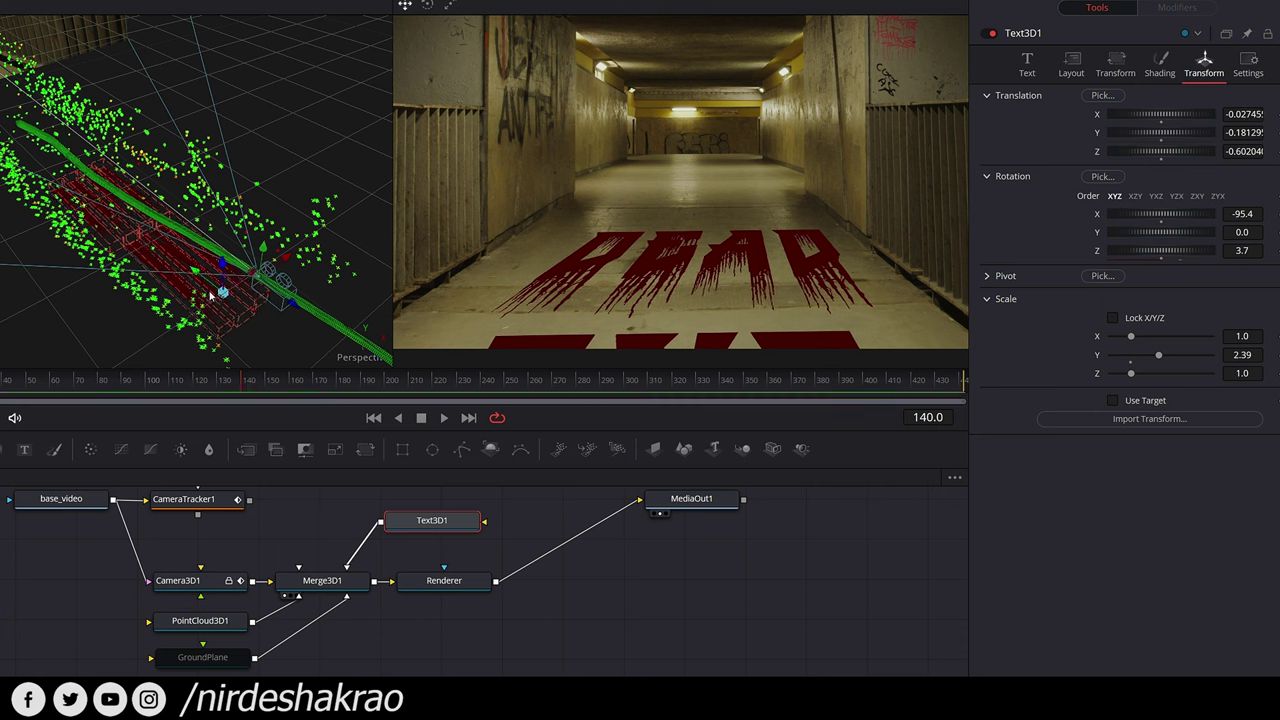
{"action": "scroll", "coordinate": [235, 326], "scroll_direction": "up", "scroll_amount": 10}
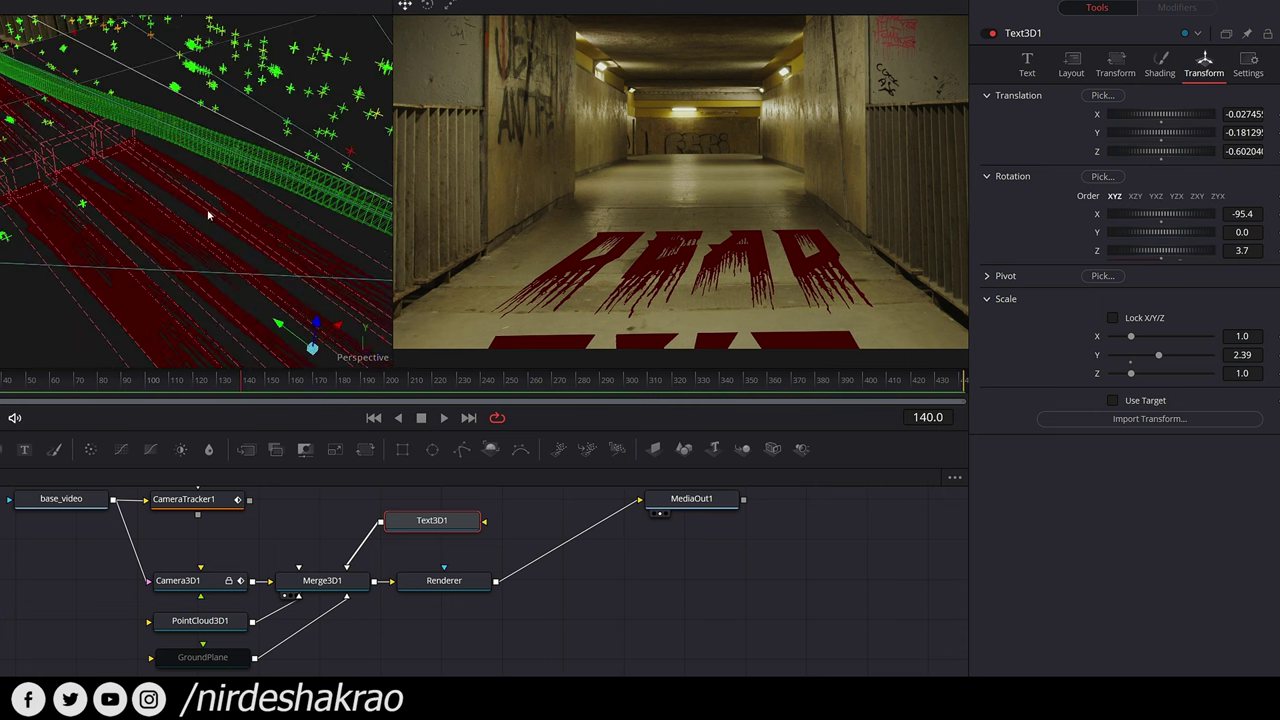
{"action": "scroll", "coordinate": [160, 249], "scroll_direction": "down", "scroll_amount": 3}
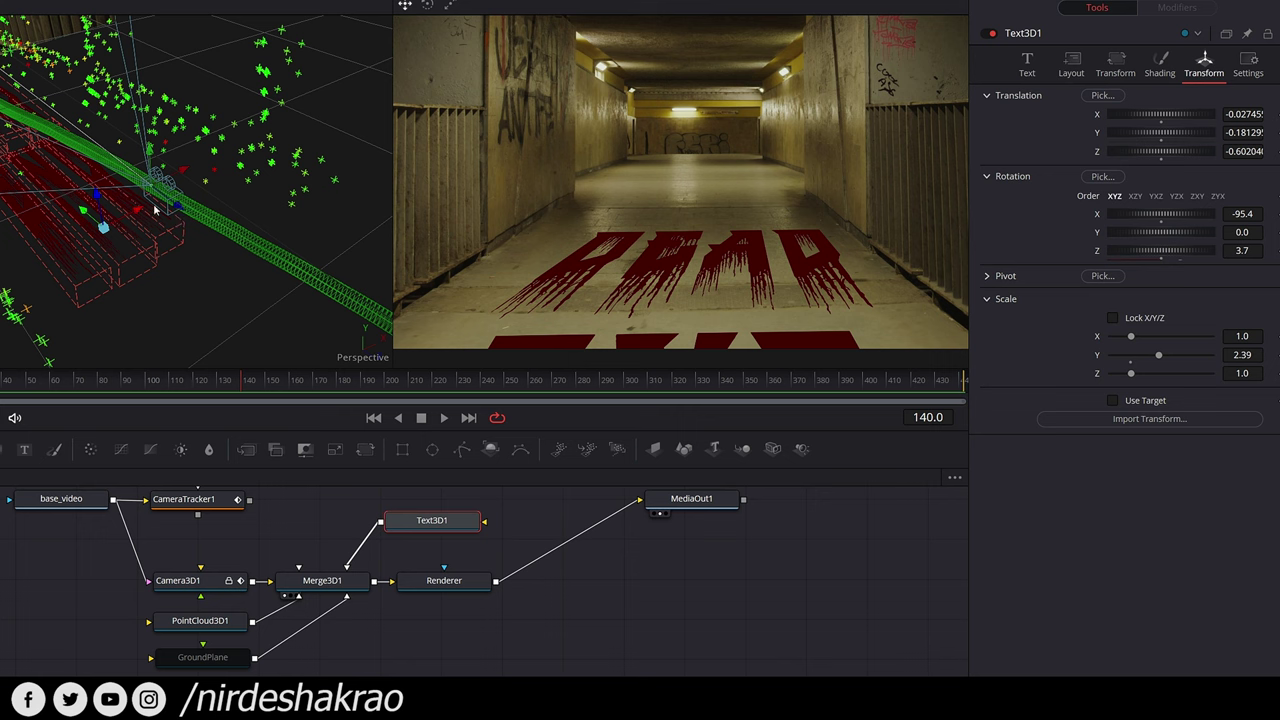
{"action": "scroll", "coordinate": [160, 265], "scroll_direction": "down", "scroll_amount": 3}
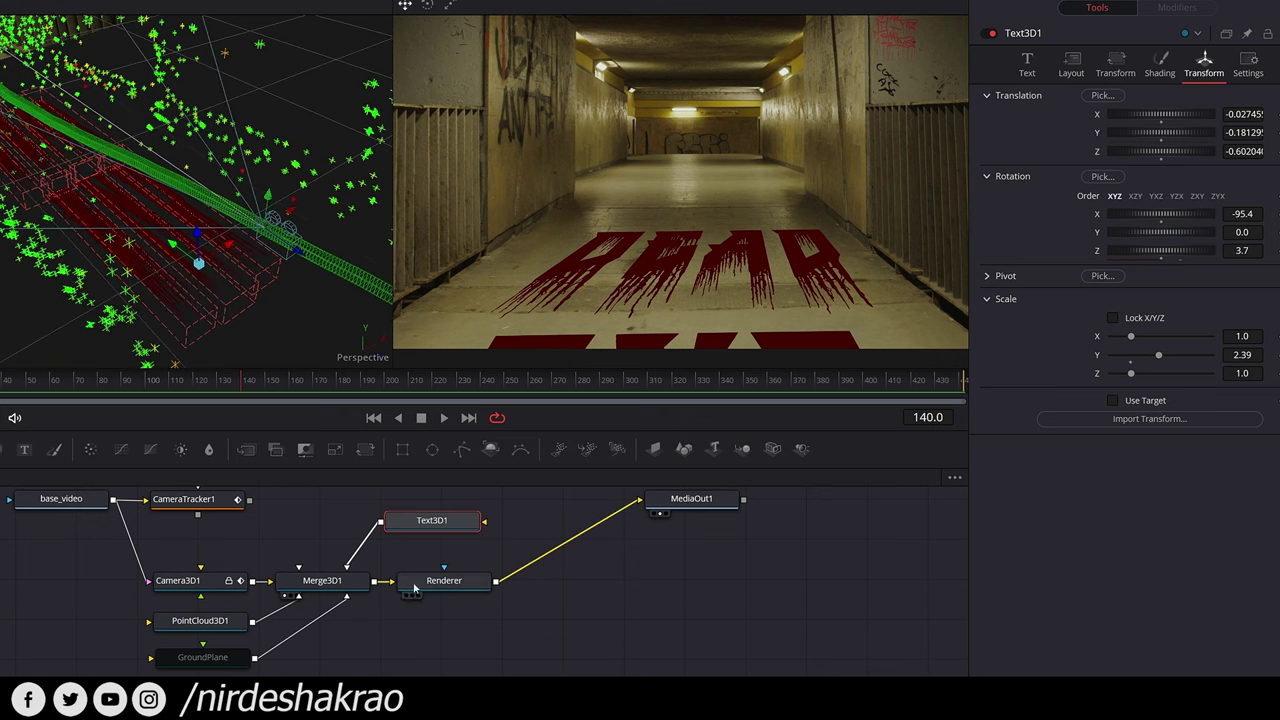
{"action": "left_click_drag", "start_coordinate": [226, 250], "coordinate": [215, 252]}
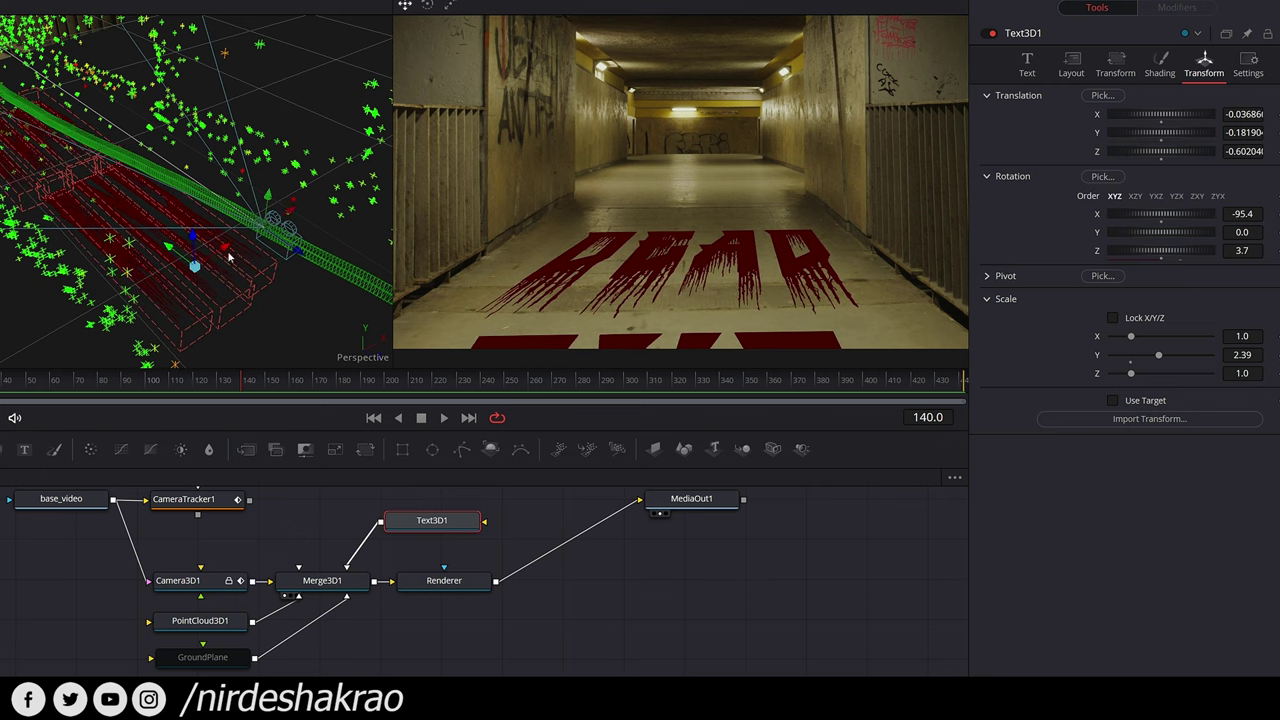
{"action": "left_click_drag", "start_coordinate": [226, 250], "coordinate": [229, 250]}
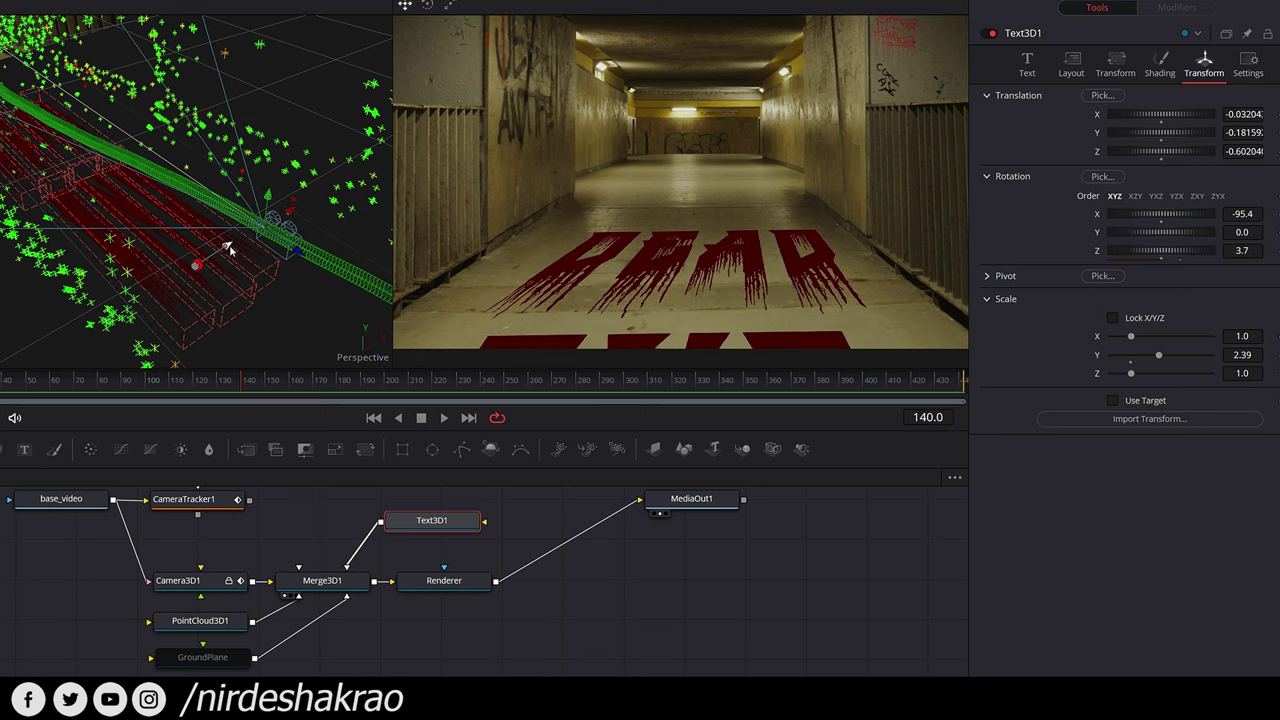
Check placement at frame 213, shift the text further left, and scrub across several frames.
{"action": "left_click_drag", "start_coordinate": [250, 383], "coordinate": [418, 390]}
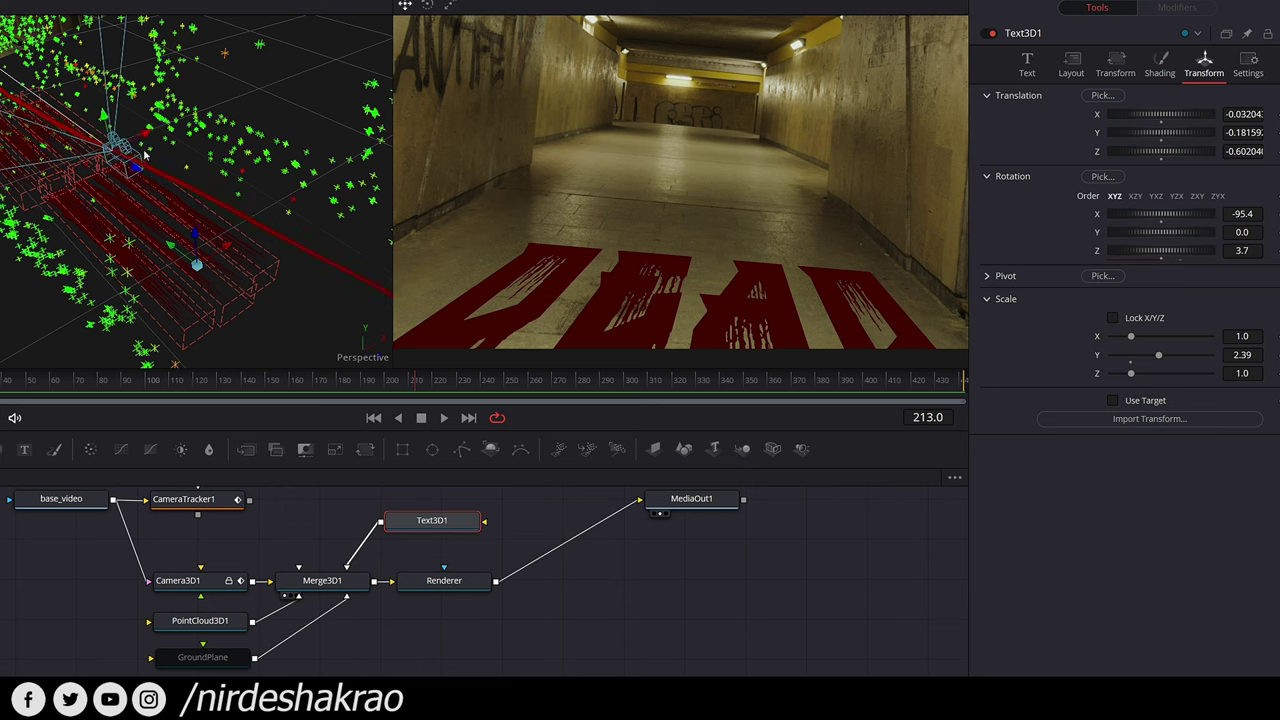
{"action": "left_click_drag", "start_coordinate": [124, 172], "coordinate": [130, 178]}
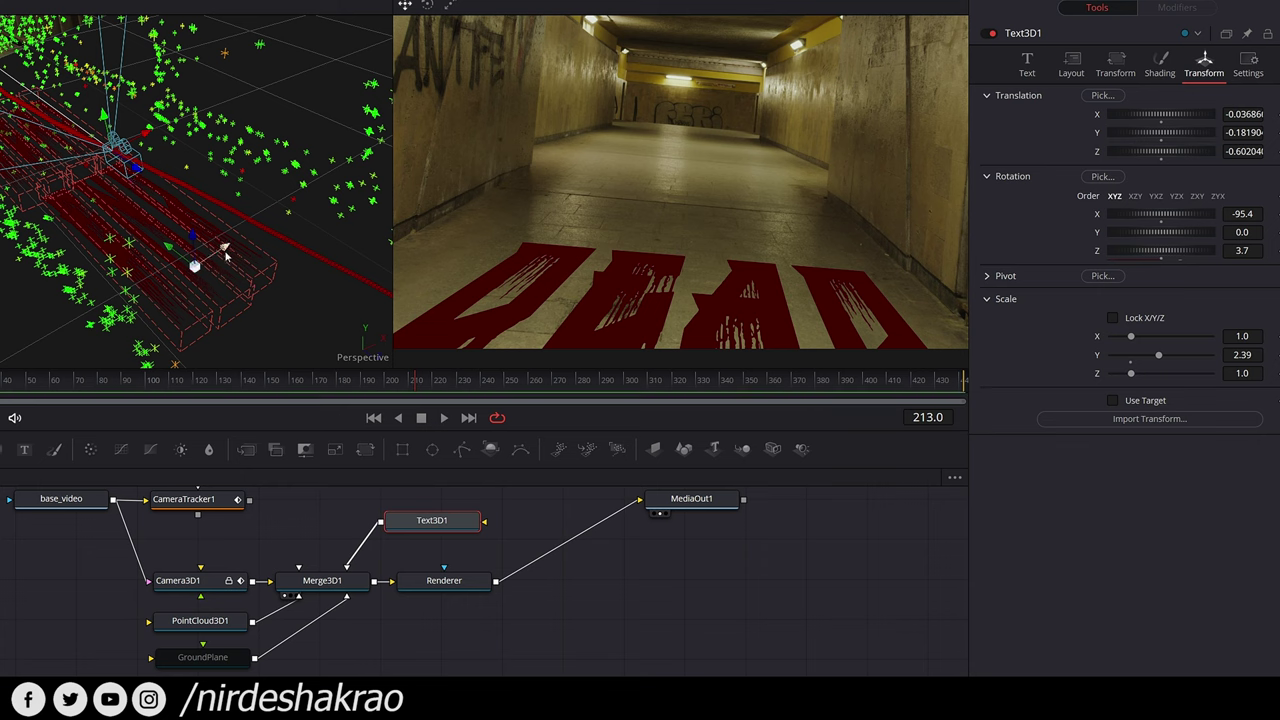
{"action": "left_click_drag", "start_coordinate": [224, 252], "coordinate": [219, 253]}
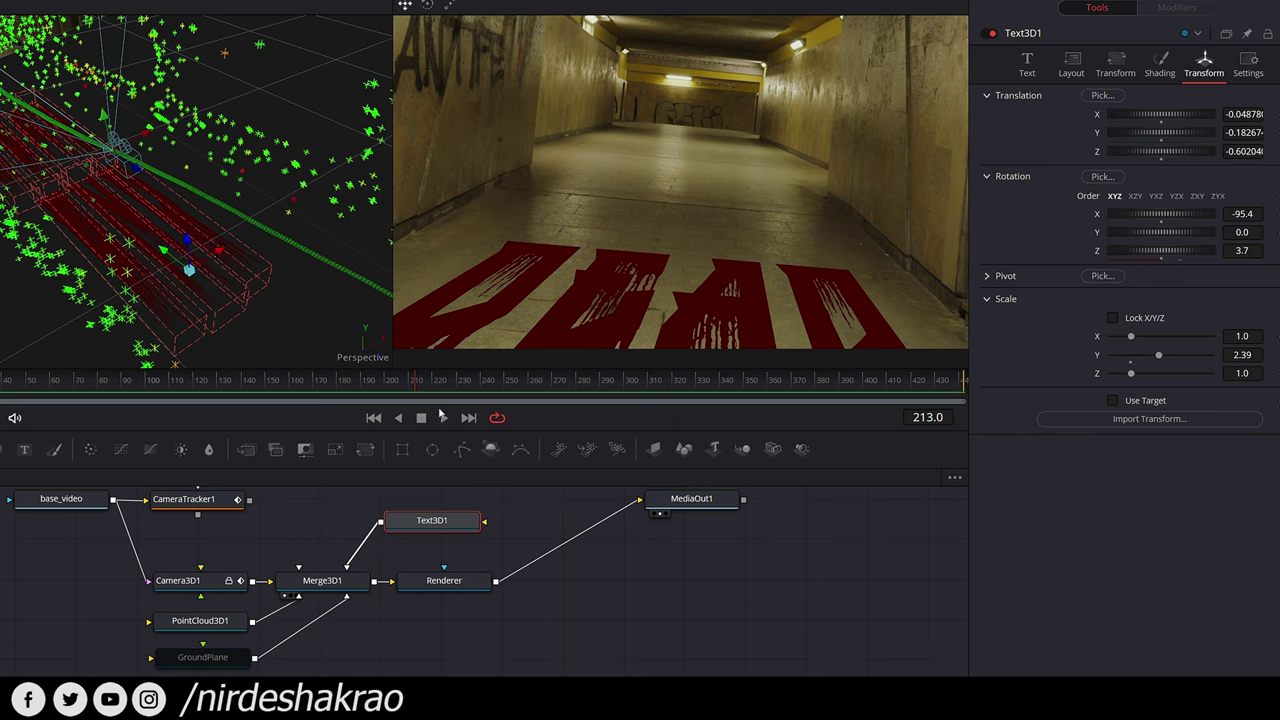
{"action": "left_click_drag", "start_coordinate": [412, 386], "coordinate": [119, 408]}
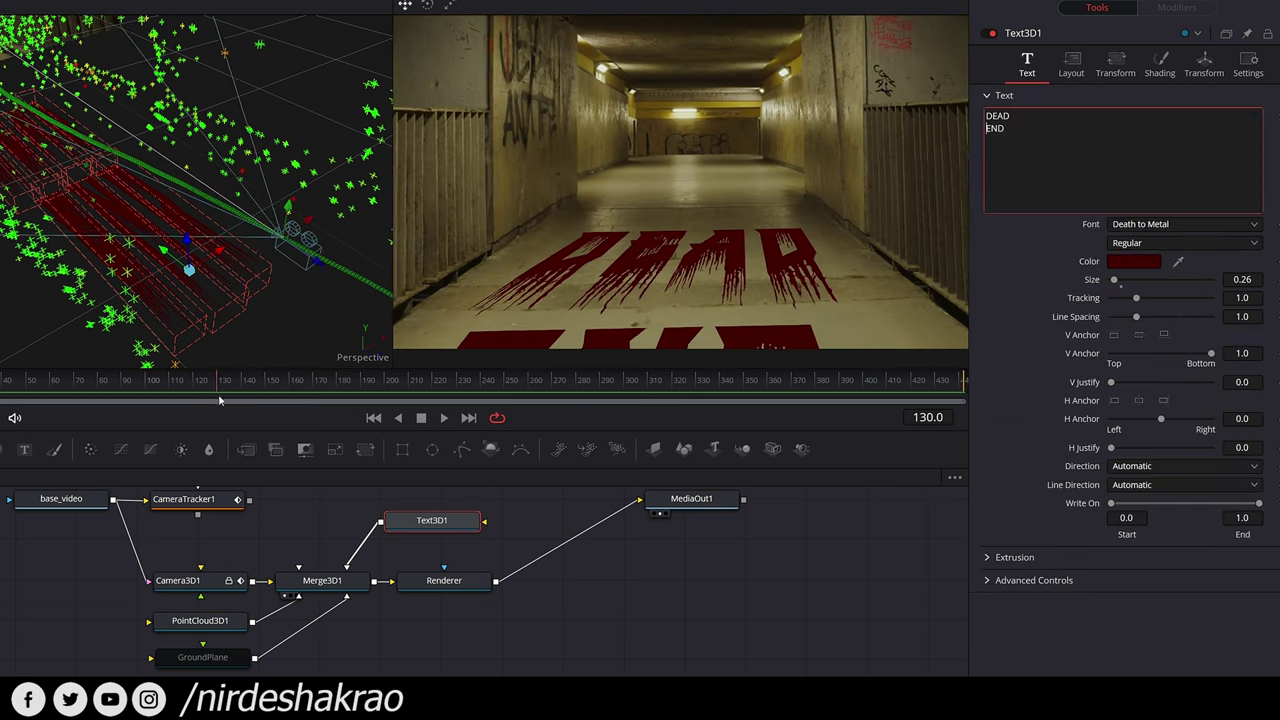
Move the DEAD END text slightly closer to the camera in the 3D viewer.
{"action": "left_click_drag", "start_coordinate": [213, 255], "coordinate": [217, 257]}
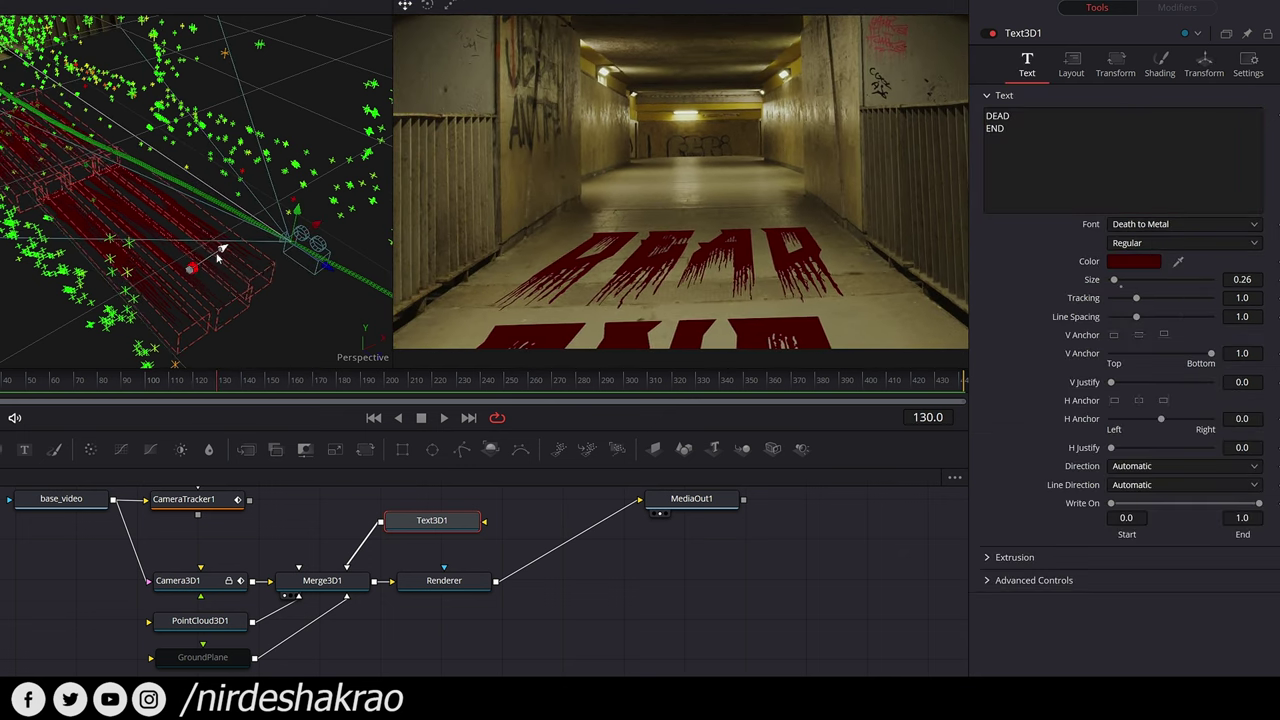